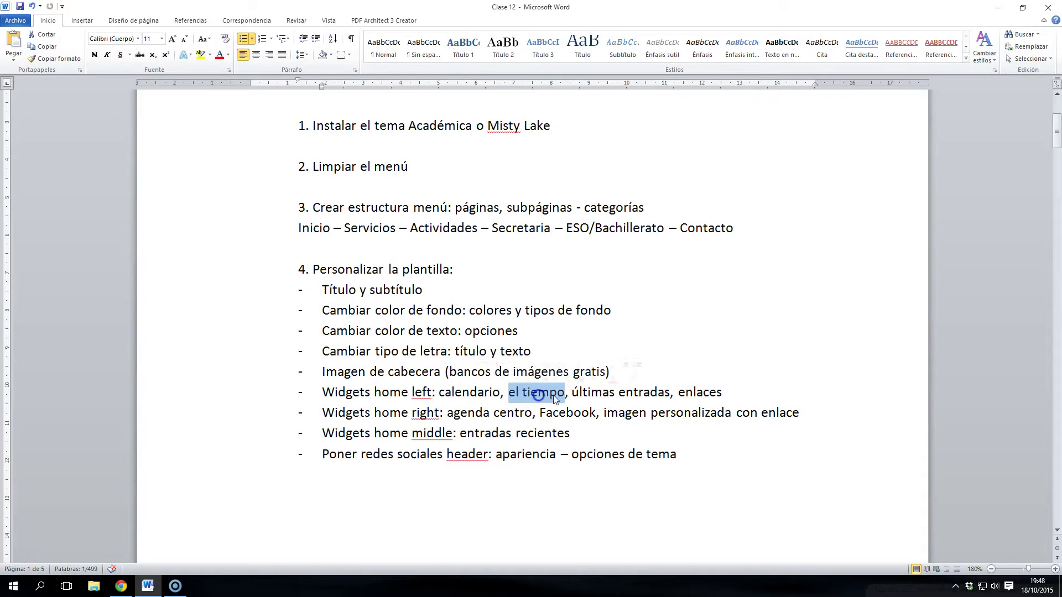
# - Review the class outline's template items, from the home widgets and recent entries to the social networks header, and its earlier menu tasks
pyautogui.click(688, 392)
pyautogui.click(439, 421)
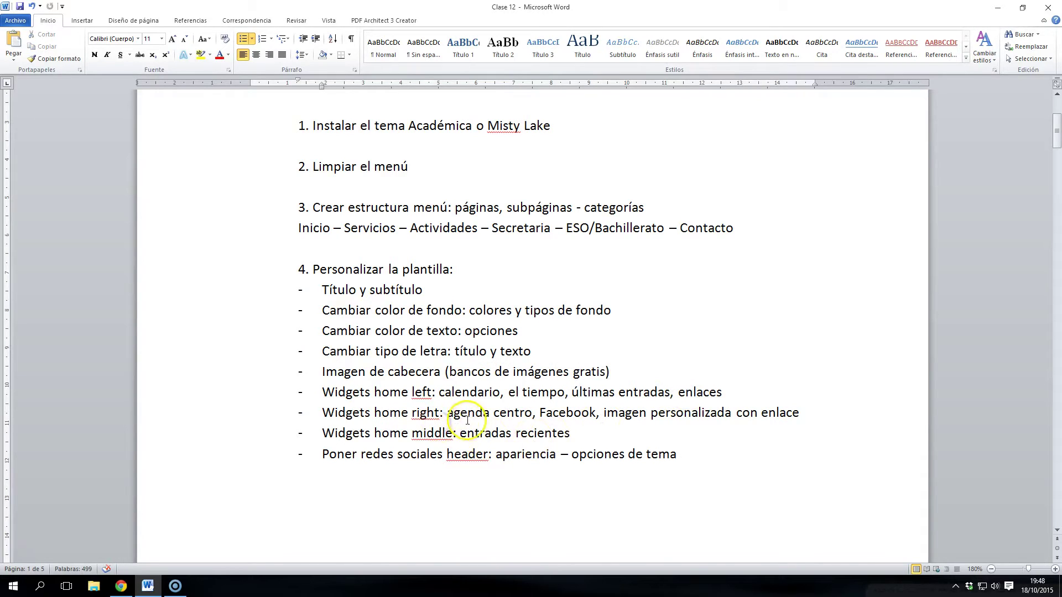
pyautogui.doubleClick(567, 412)
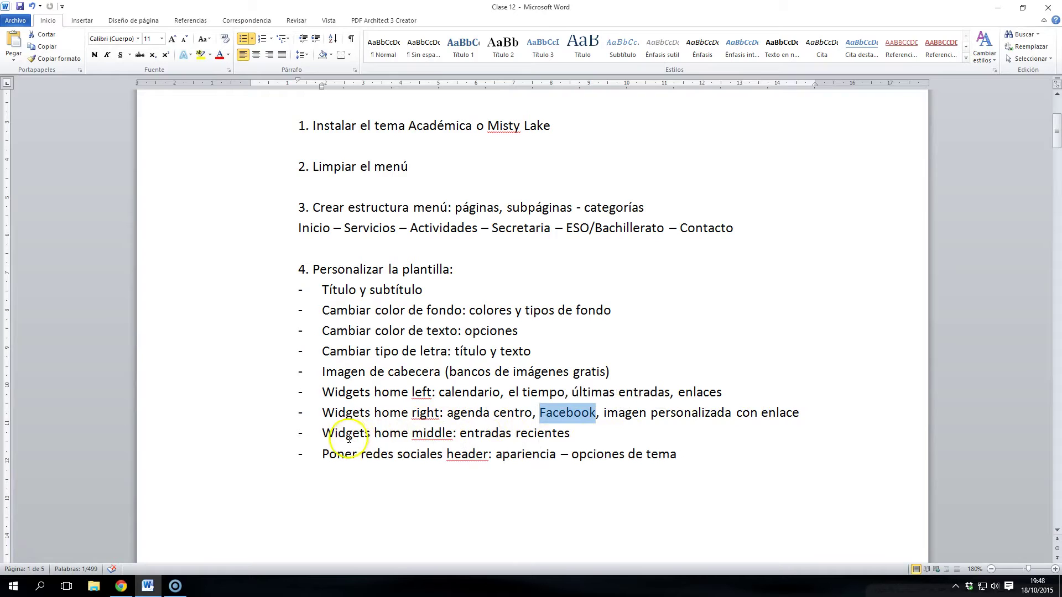
pyautogui.moveTo(459, 437); pyautogui.dragTo(542, 442)
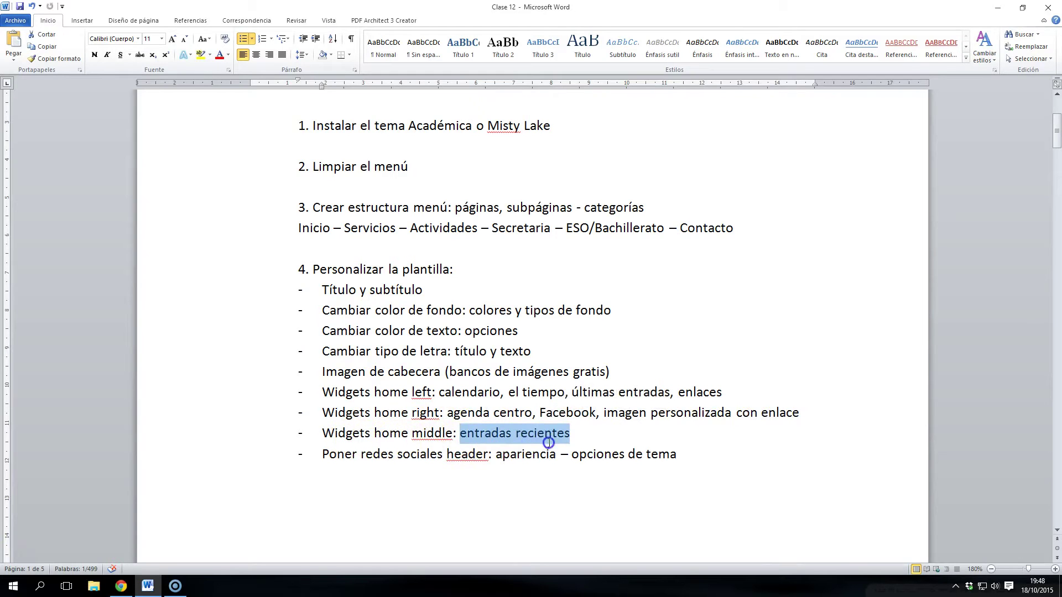
pyautogui.click(511, 469)
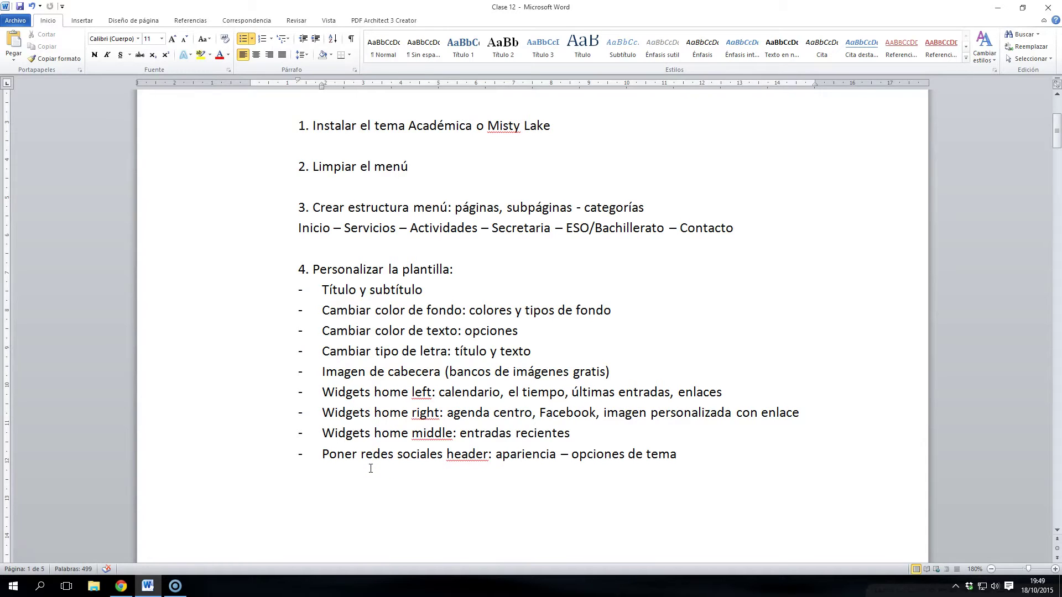
pyautogui.scroll(3, 379, 451)
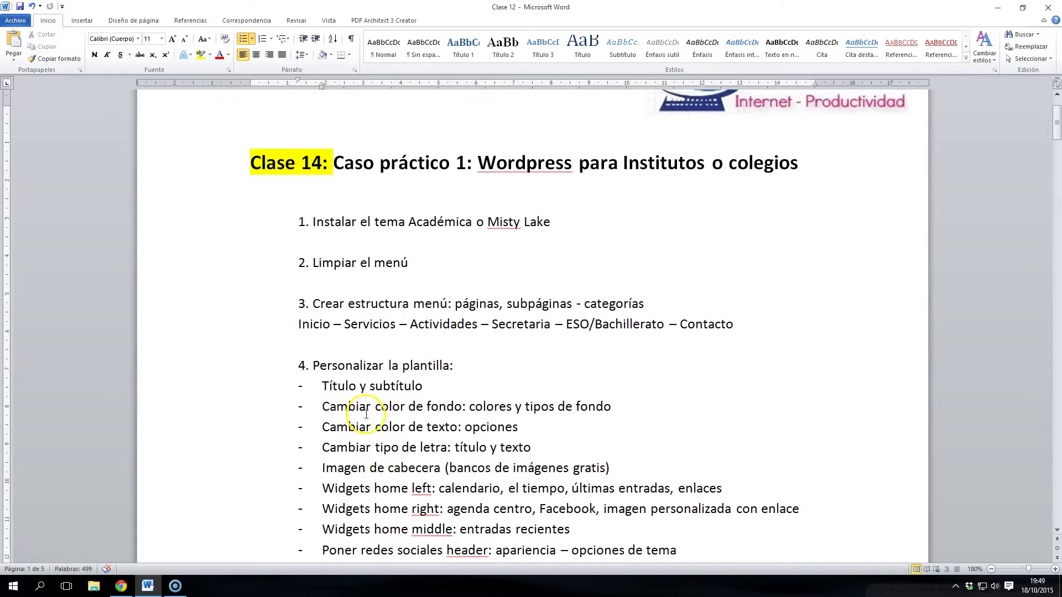
pyautogui.scroll(-1, 333, 370)
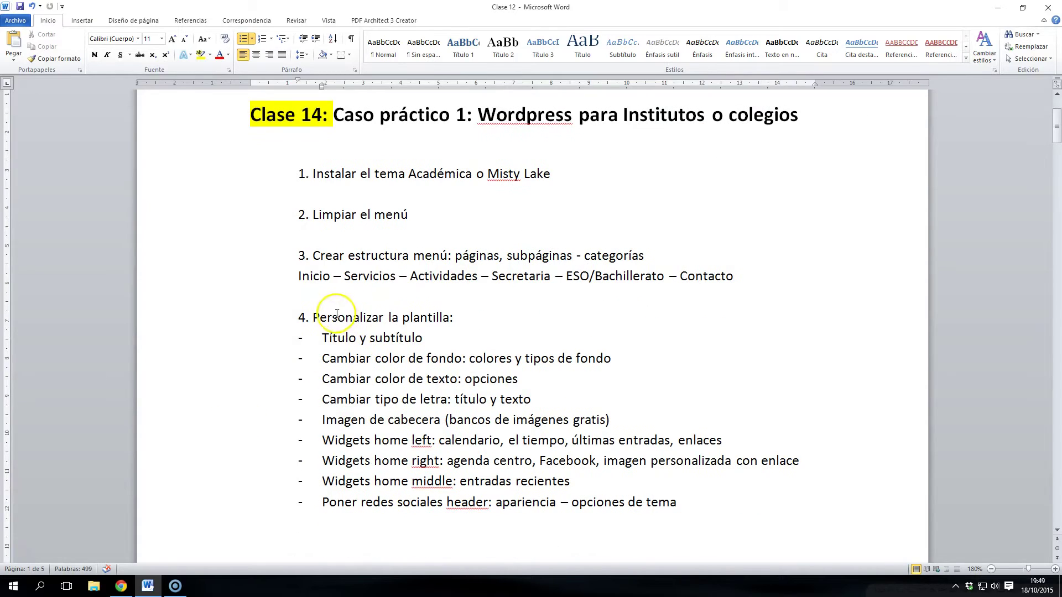
# - Switch to Chrome and check the current look of the IES Santa María public site
pyautogui.click(121, 586)
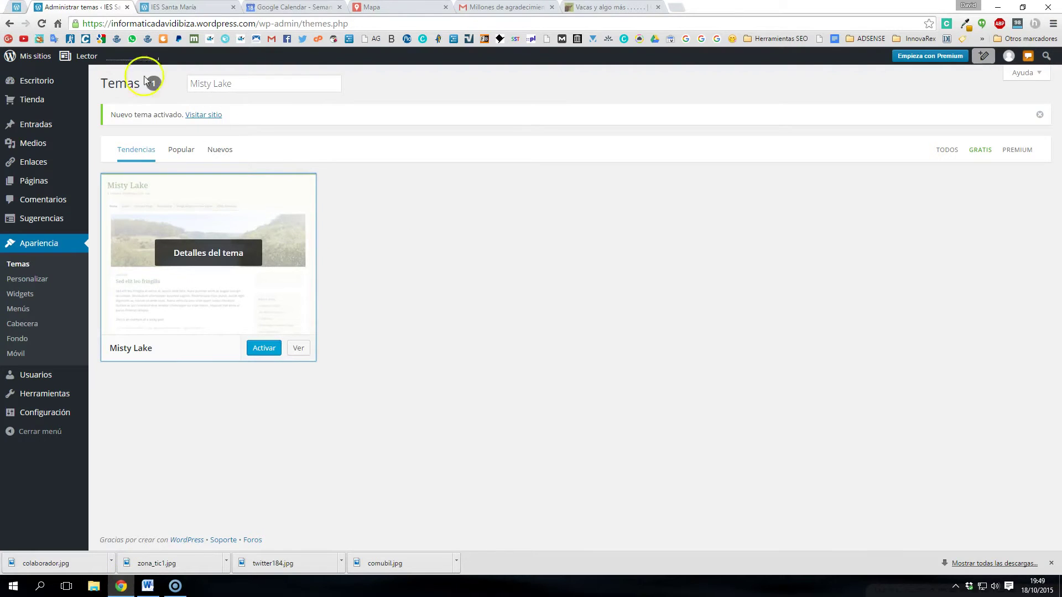
pyautogui.click(194, 8)
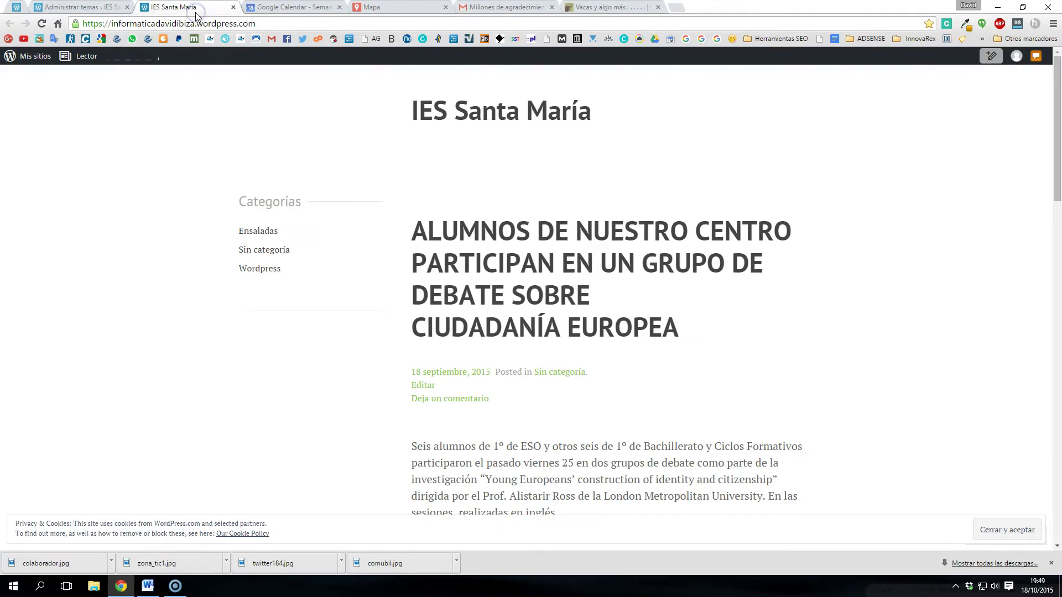
pyautogui.click(107, 8)
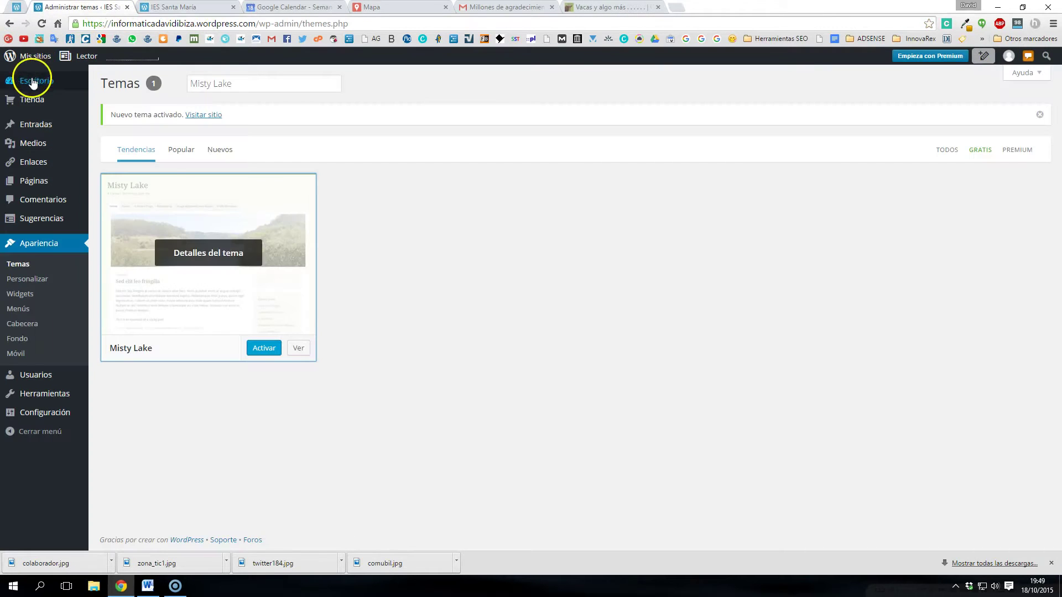
# - Search the WordPress themes for "academica" and activate the Academica theme
pyautogui.click(33, 82)
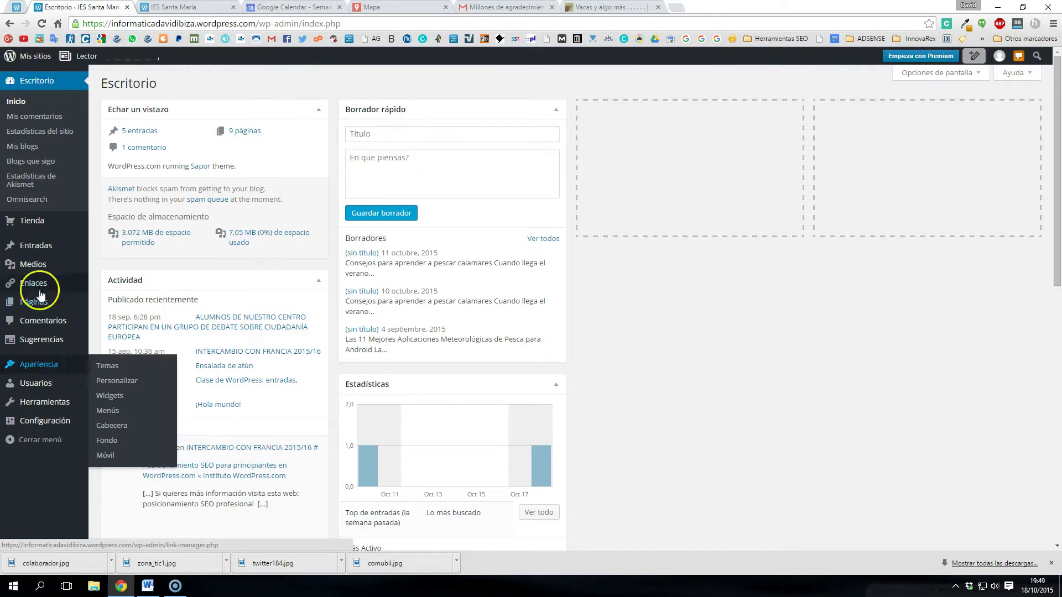
pyautogui.moveTo(51, 368)
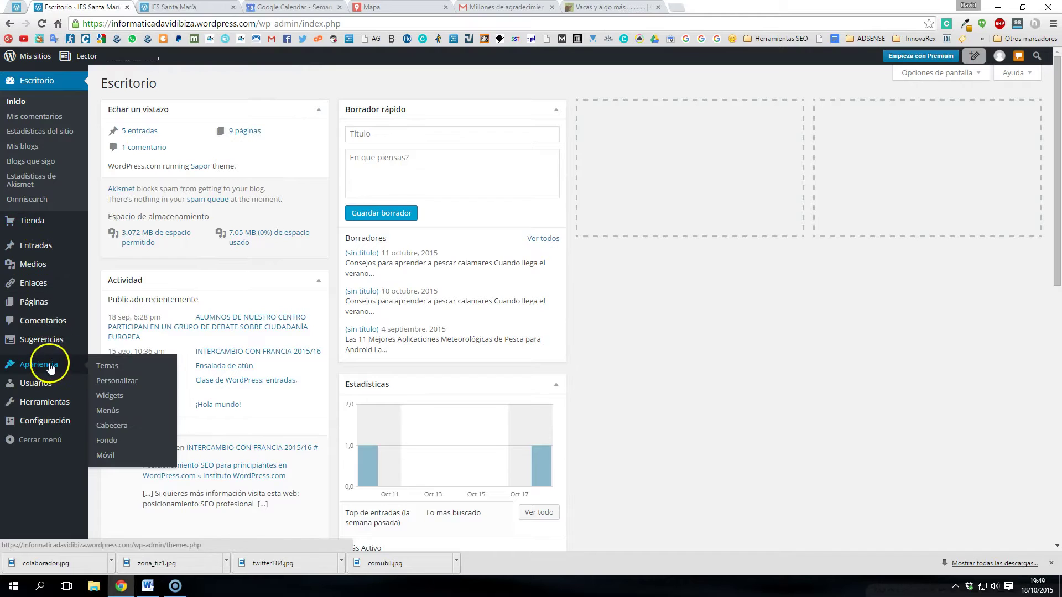
pyautogui.click(108, 368)
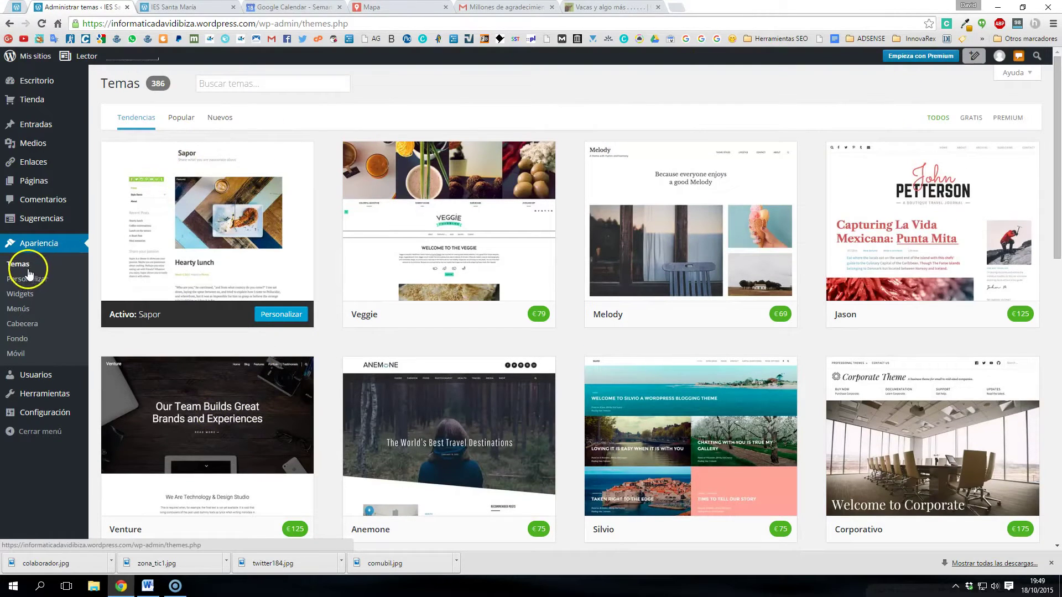
pyautogui.click(235, 85)
pyautogui.write('academica')
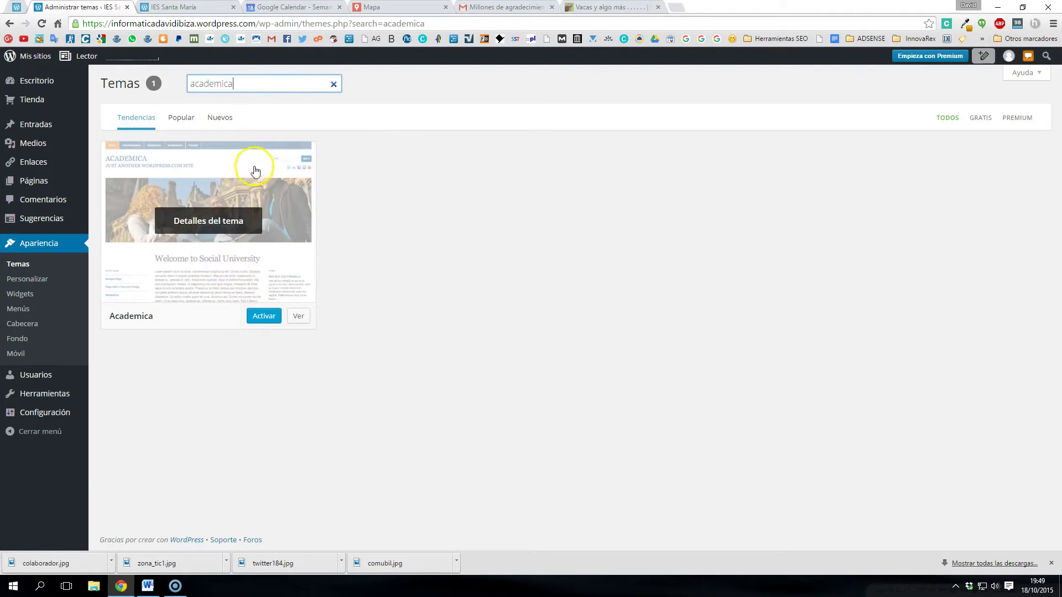
pyautogui.click(261, 314)
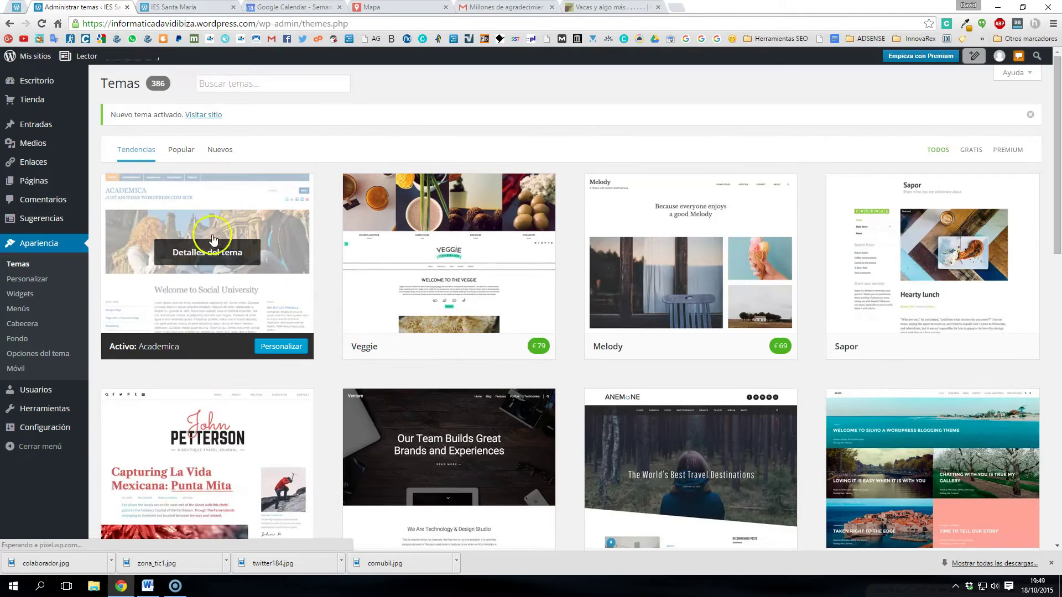
# - Reload the public site to check it with the new theme, and close its page
pyautogui.click(174, 5)
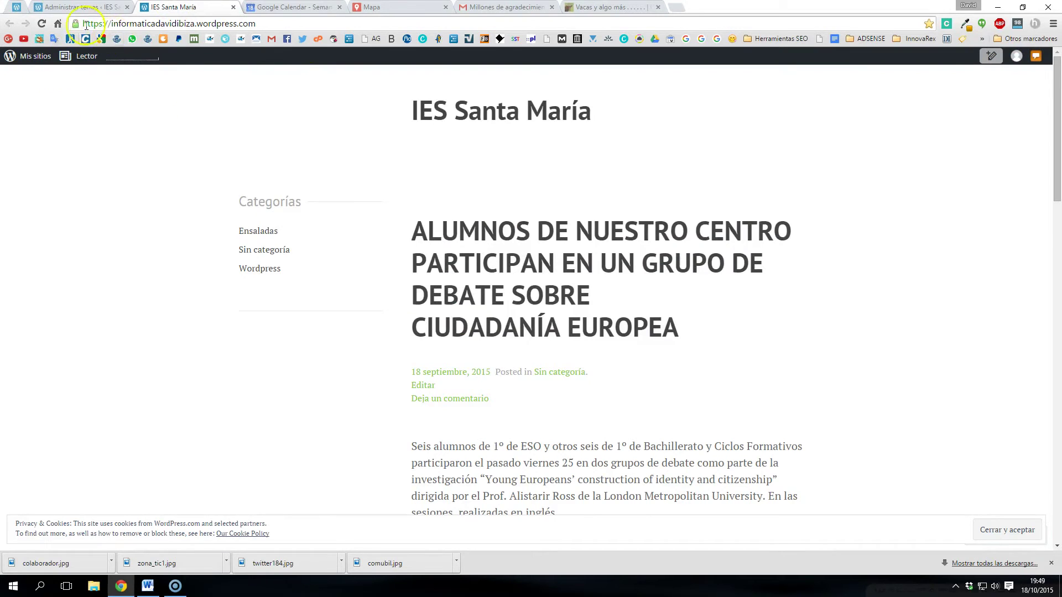
pyautogui.click(42, 24)
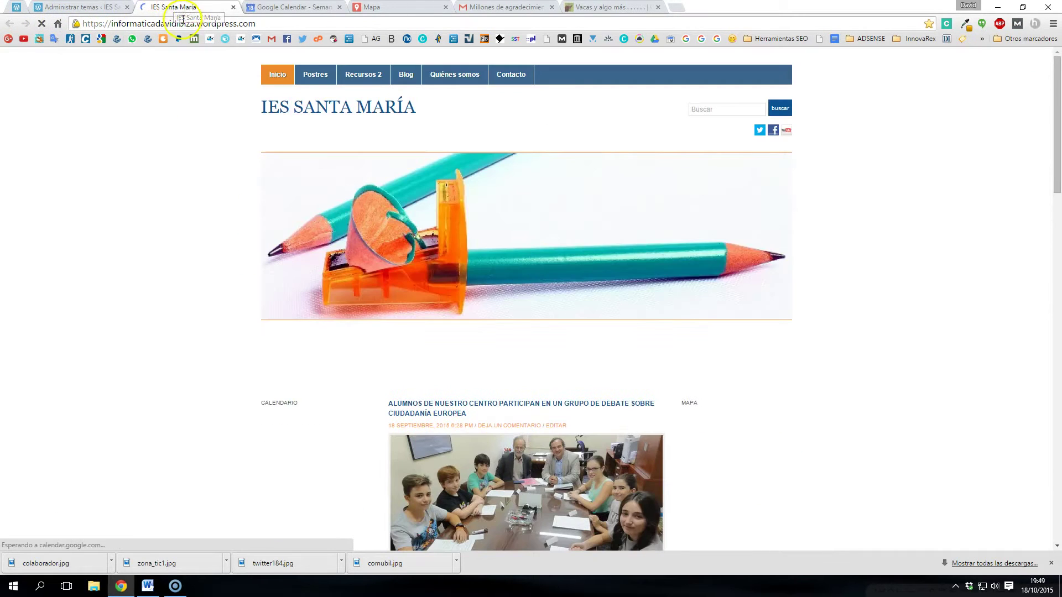
pyautogui.click(233, 7)
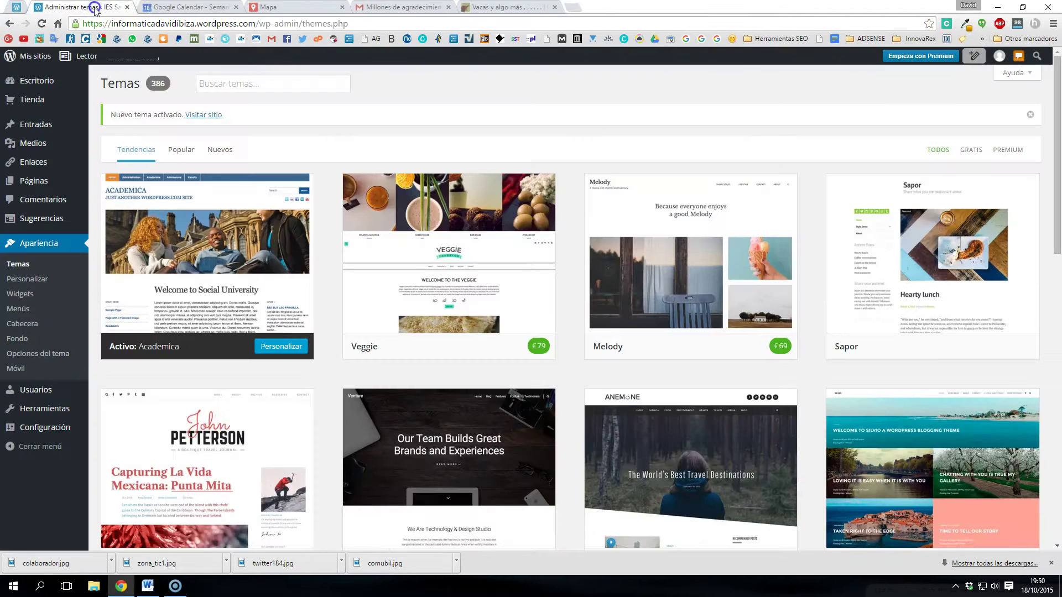
# - Open the IES Santa María site in a new browser tab, view its home page and return to the theme management page
pyautogui.click(27, 55)
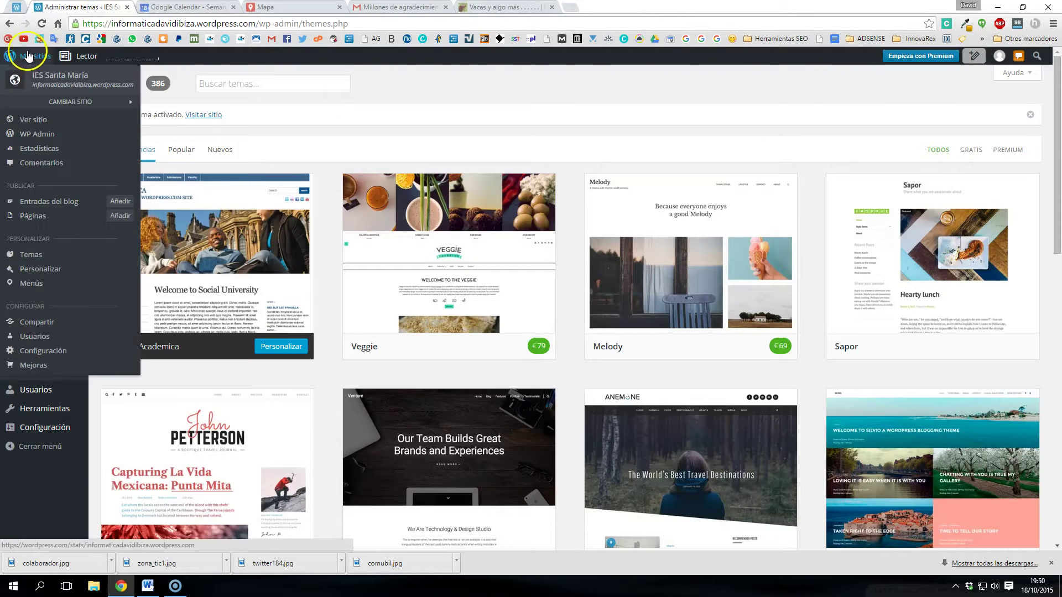
pyautogui.rightClick(44, 121)
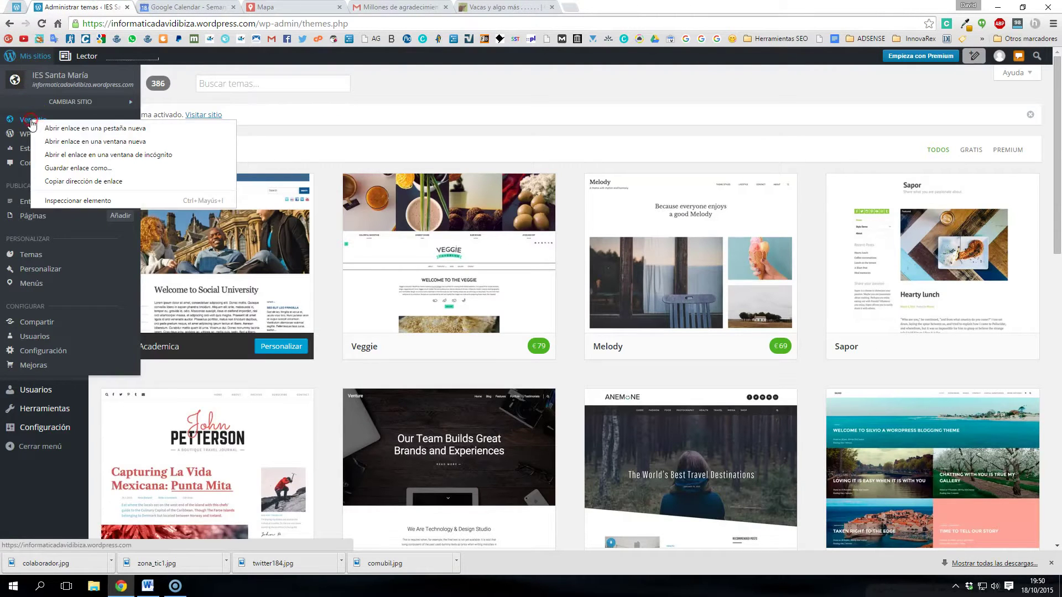
pyautogui.click(63, 129)
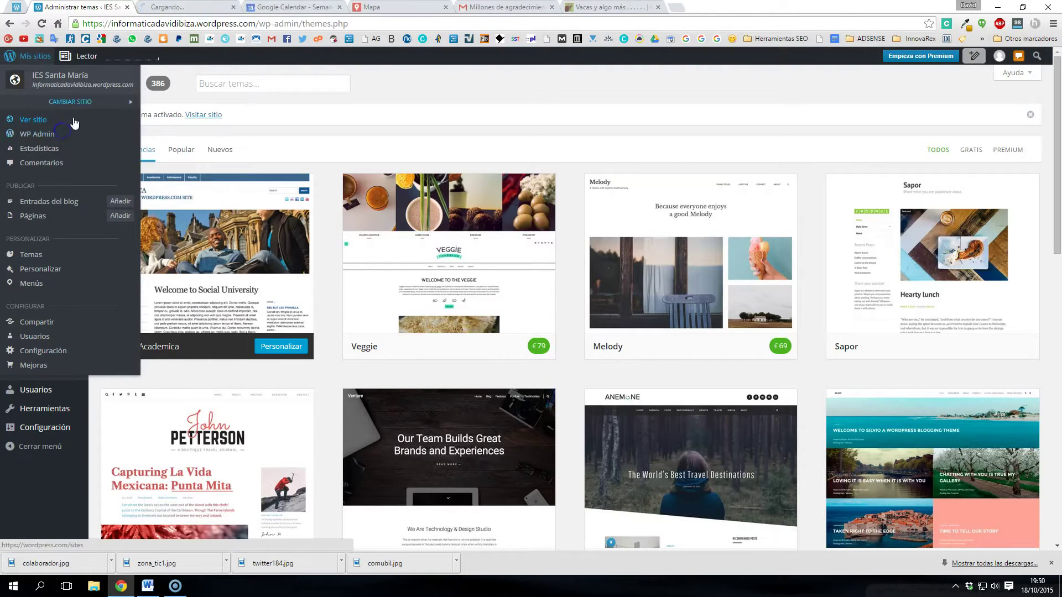
pyautogui.click(173, 11)
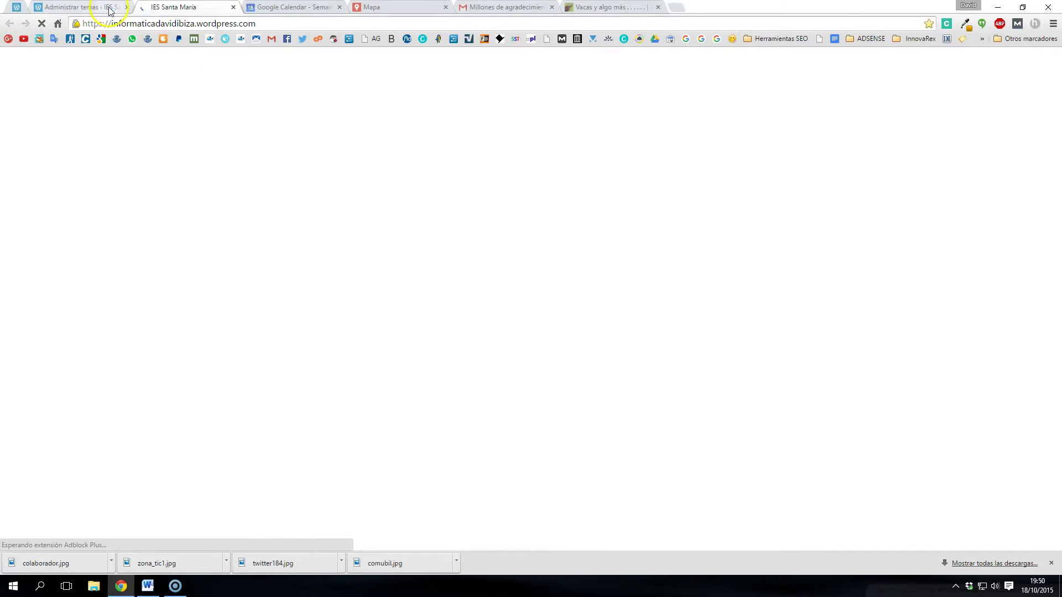
pyautogui.click(77, 7)
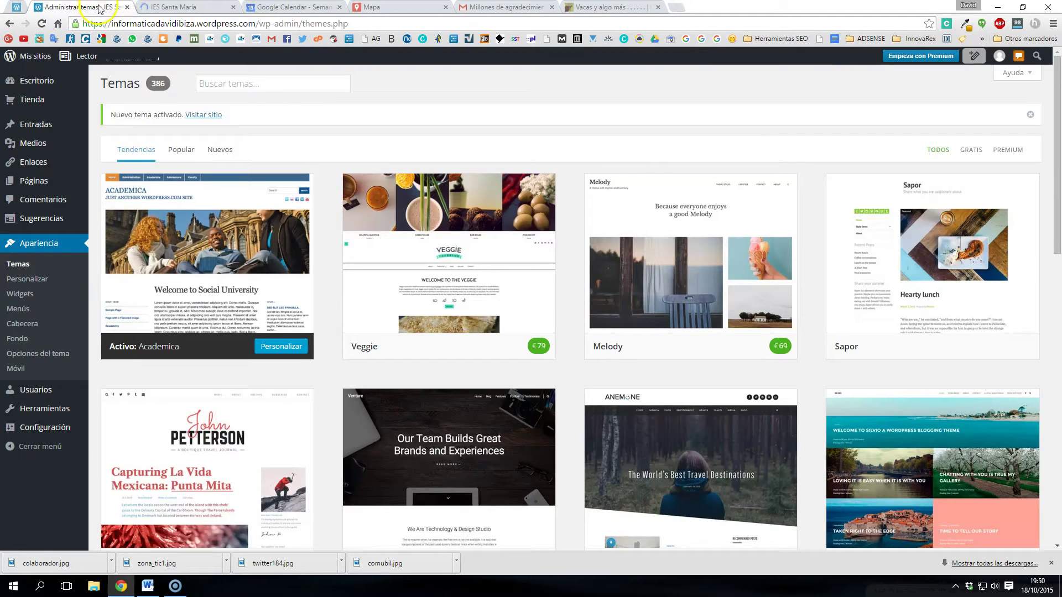
pyautogui.click(180, 7)
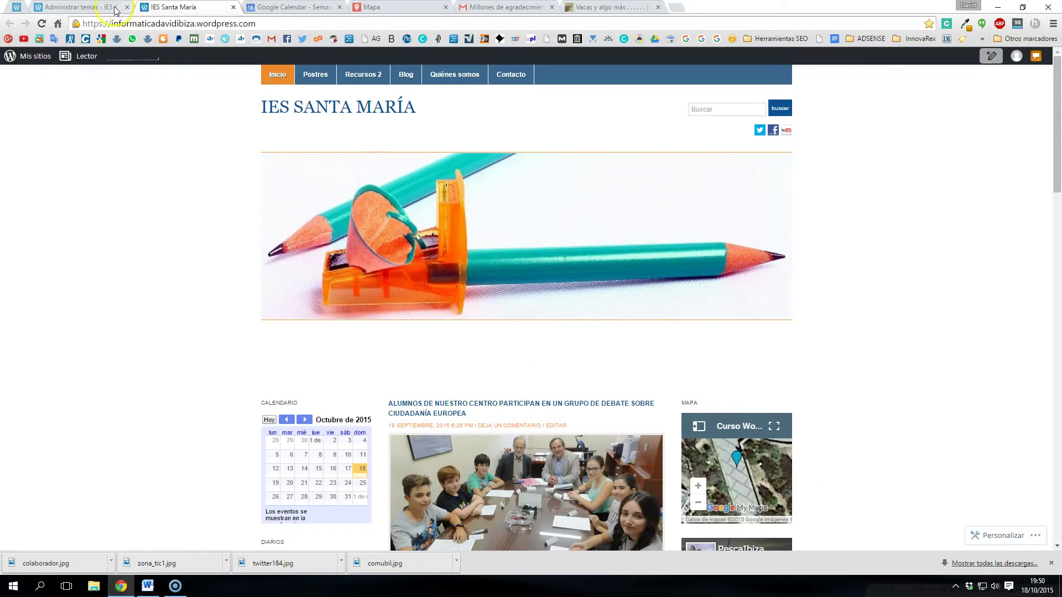
pyautogui.click(91, 9)
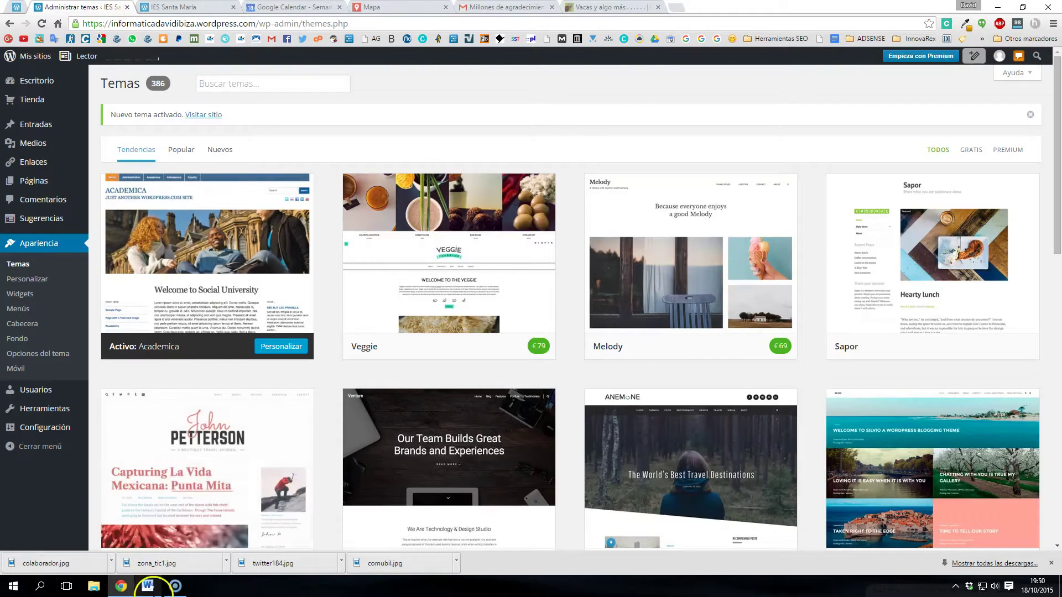
# - Switch to Word and review the outline's theme installation item and the "Limpiar el menú" item
pyautogui.hotkey('alt', 'Tab')
pyautogui.moveTo(319, 176); pyautogui.dragTo(495, 180)
pyautogui.click(493, 186)
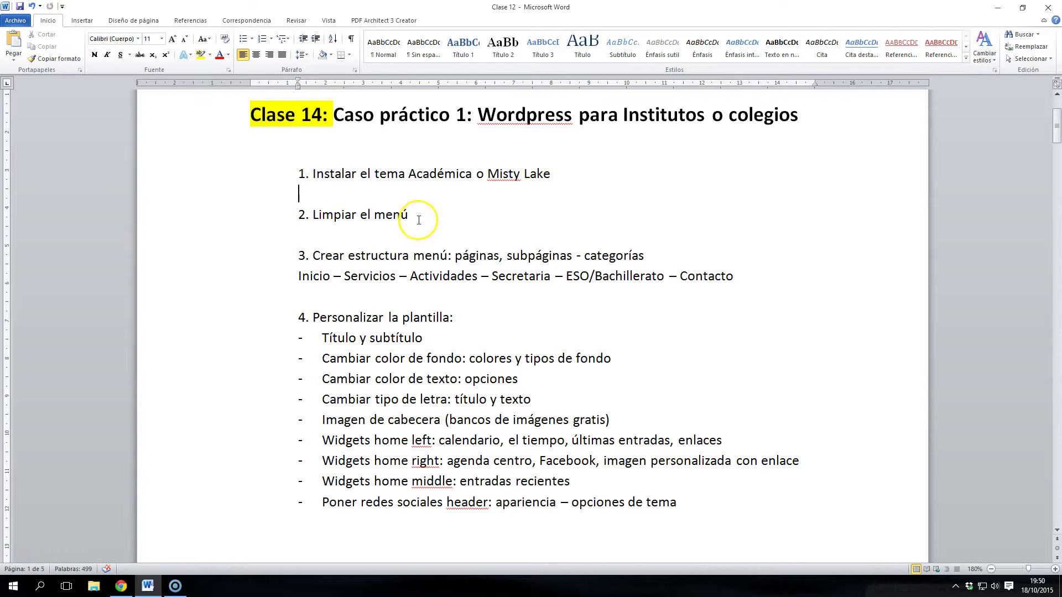
pyautogui.moveTo(412, 215); pyautogui.dragTo(314, 217)
# - Return to Chrome and remove the Inicio and Postres items from the site's navigation menu structure
pyautogui.click(124, 584)
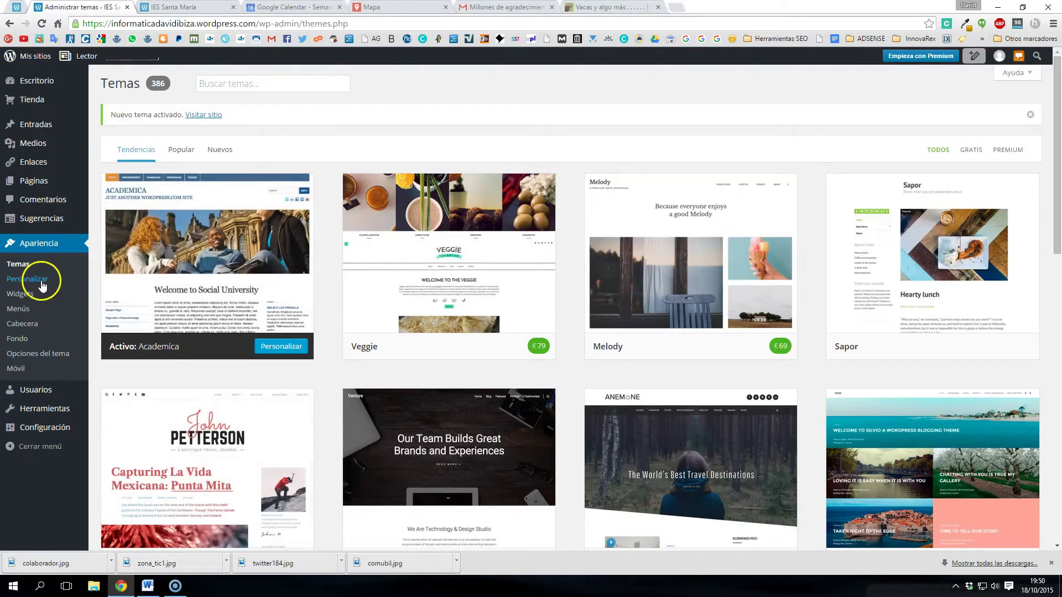
pyautogui.click(21, 310)
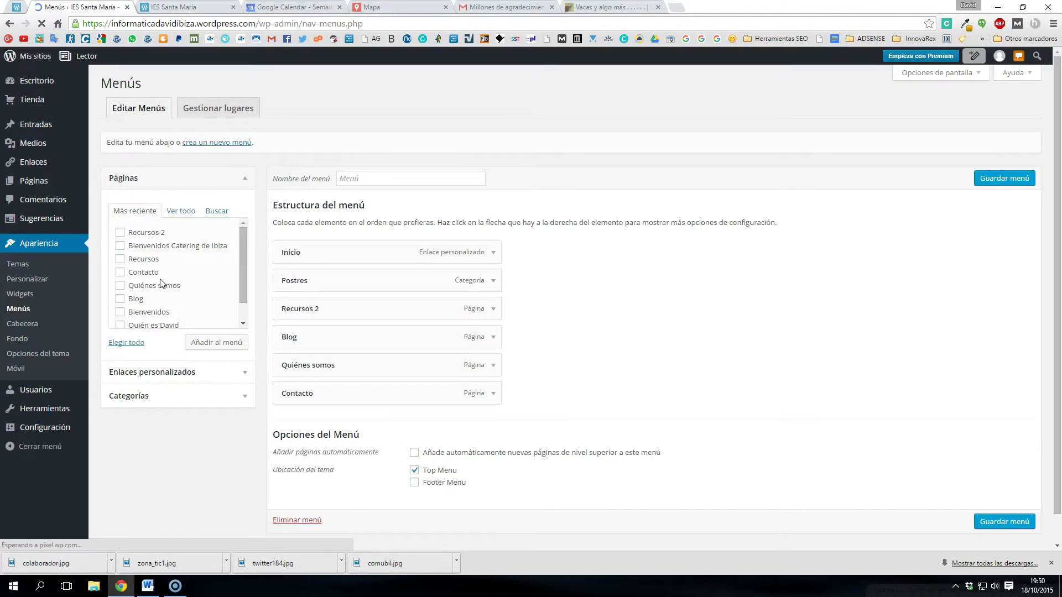
pyautogui.moveTo(493, 253)
pyautogui.mouseDown()
pyautogui.moveTo(399, 264)
pyautogui.moveTo(492, 250)
pyautogui.mouseUp()
pyautogui.click(491, 257)
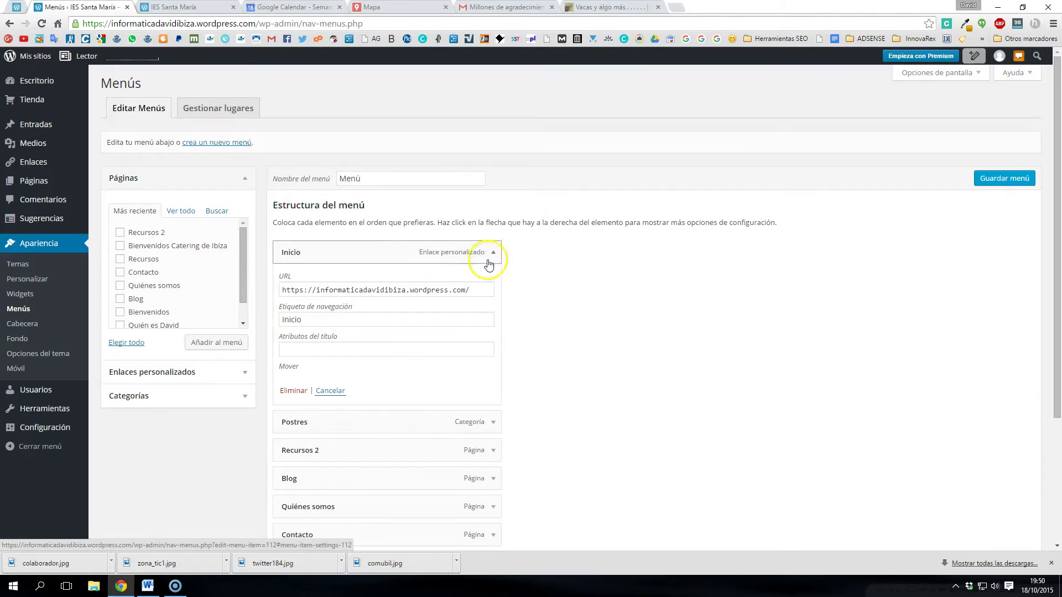
pyautogui.click(294, 391)
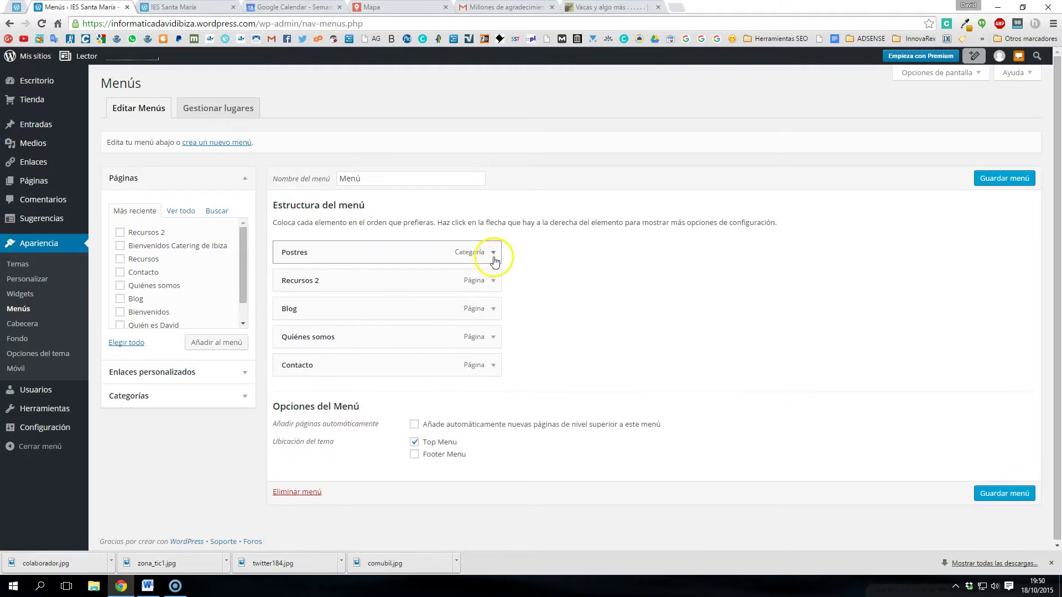
pyautogui.click(493, 255)
pyautogui.click(294, 383)
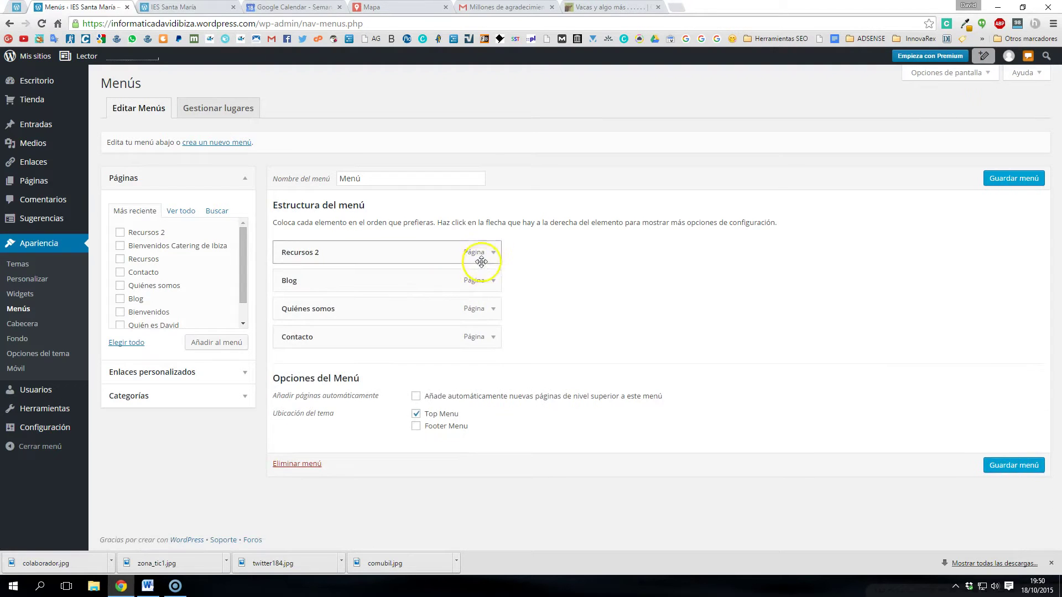
# - Remove Recursos 2, Blog, Quiénes somos and Contacto from the menu structure and save the menu
pyautogui.click(494, 255)
pyautogui.click(291, 386)
pyautogui.click(493, 252)
pyautogui.click(293, 383)
pyautogui.click(493, 252)
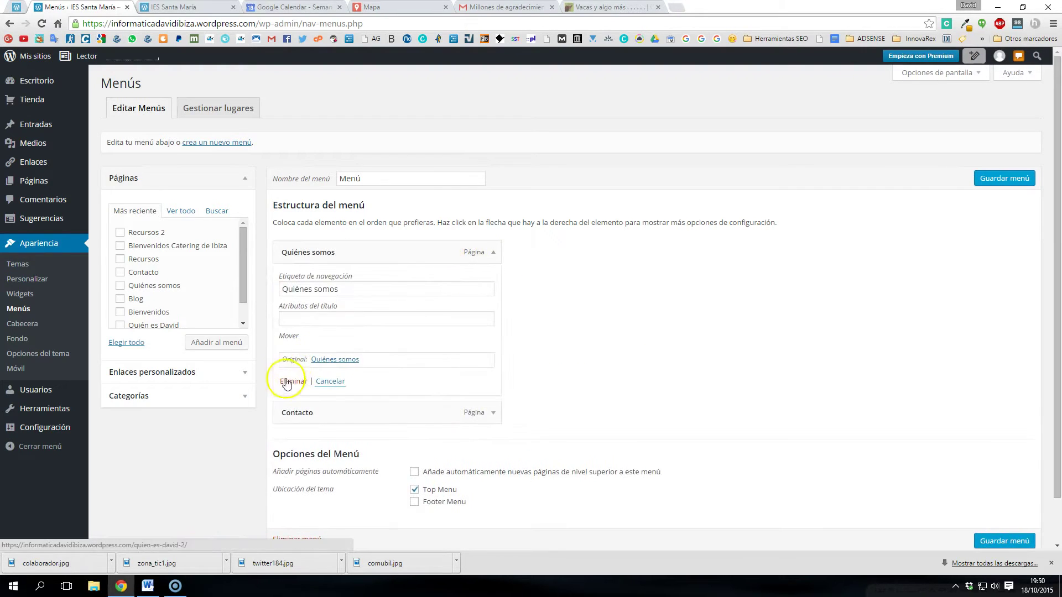
pyautogui.click(287, 382)
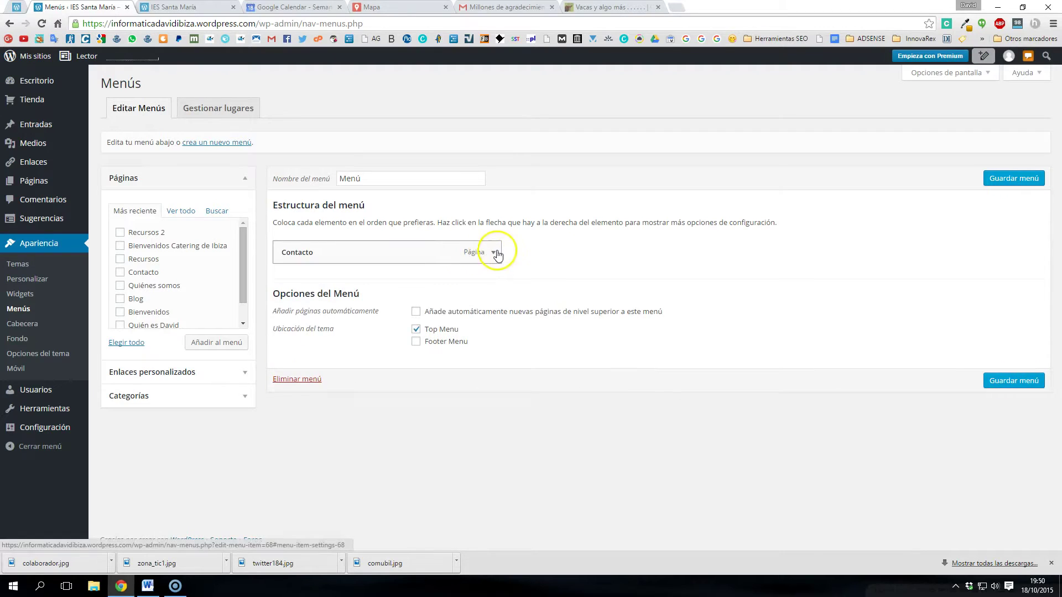
pyautogui.click(493, 252)
pyautogui.click(288, 383)
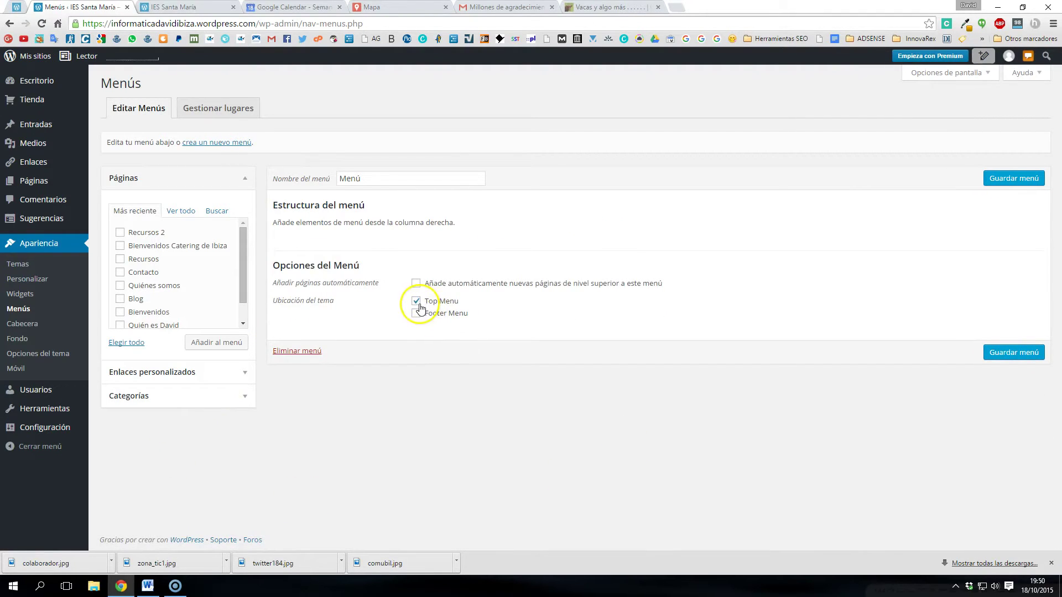
pyautogui.click(1014, 178)
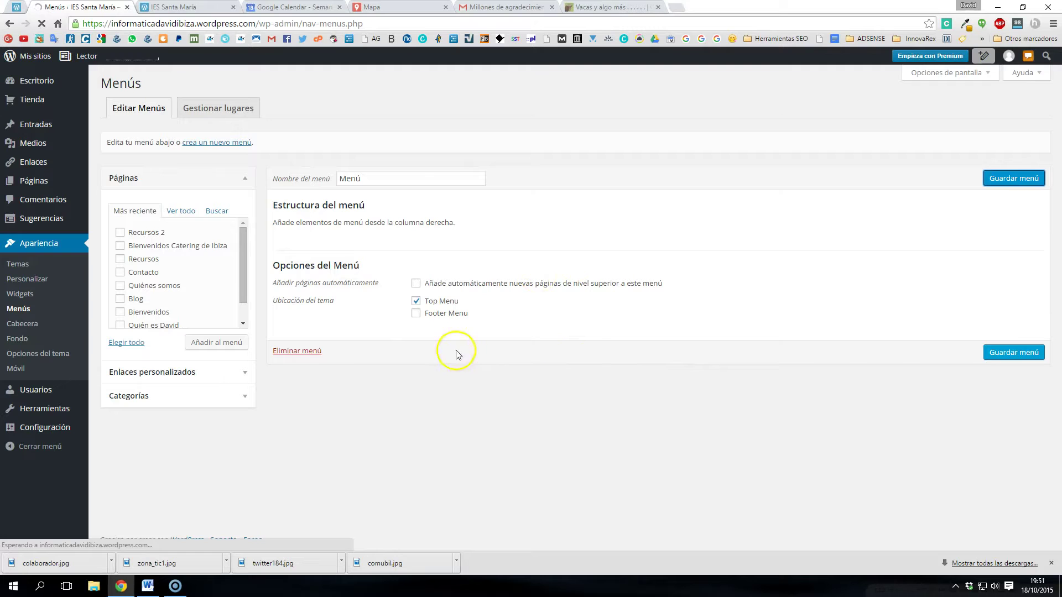
# - Reload the IES Santa María home page to check the navigation menu and return to the menu management page
pyautogui.click(170, 8)
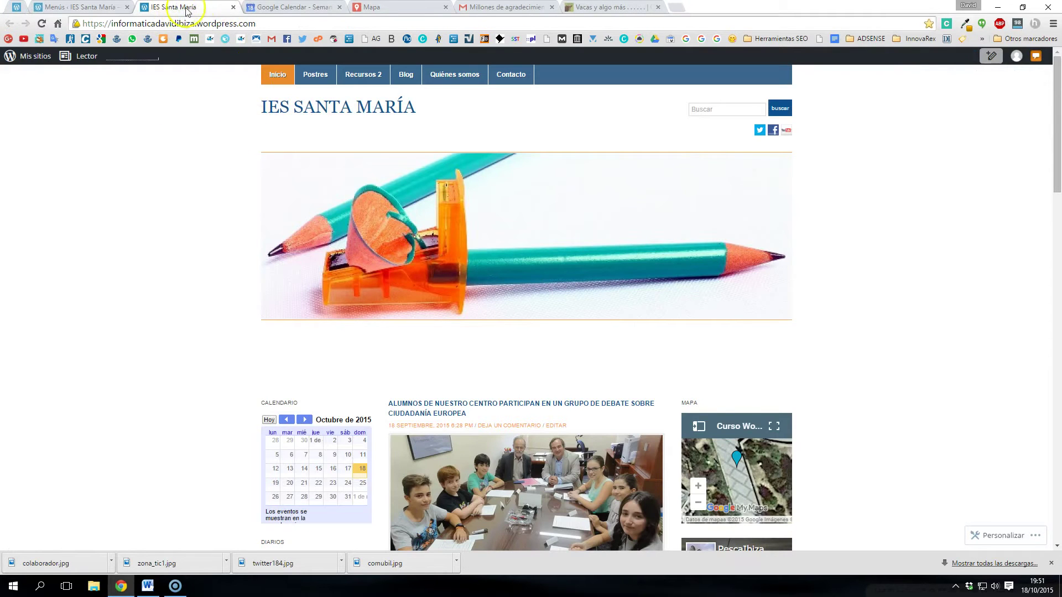
pyautogui.click(42, 25)
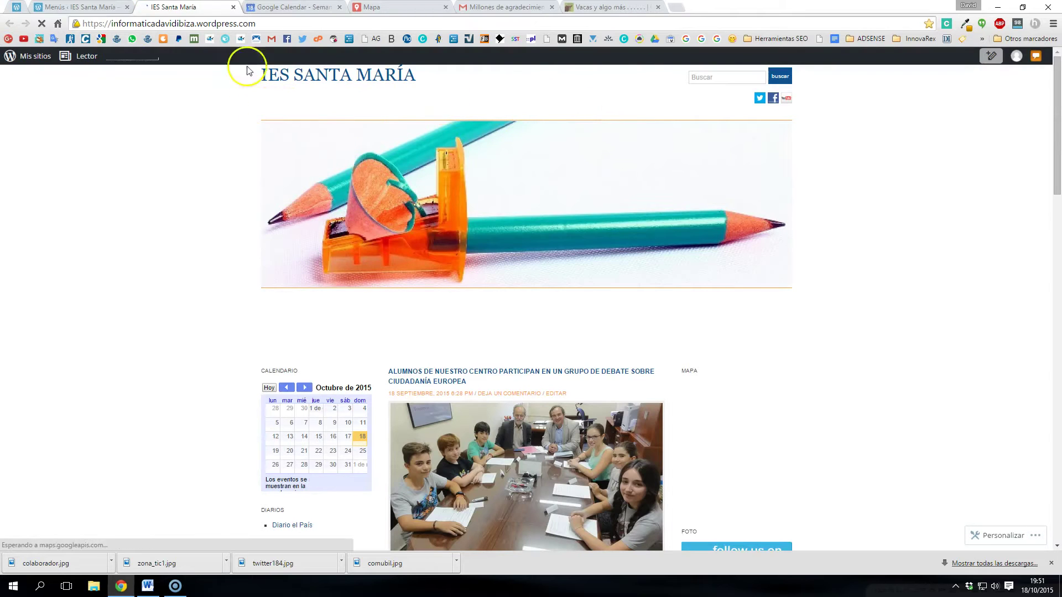
pyautogui.click(64, 6)
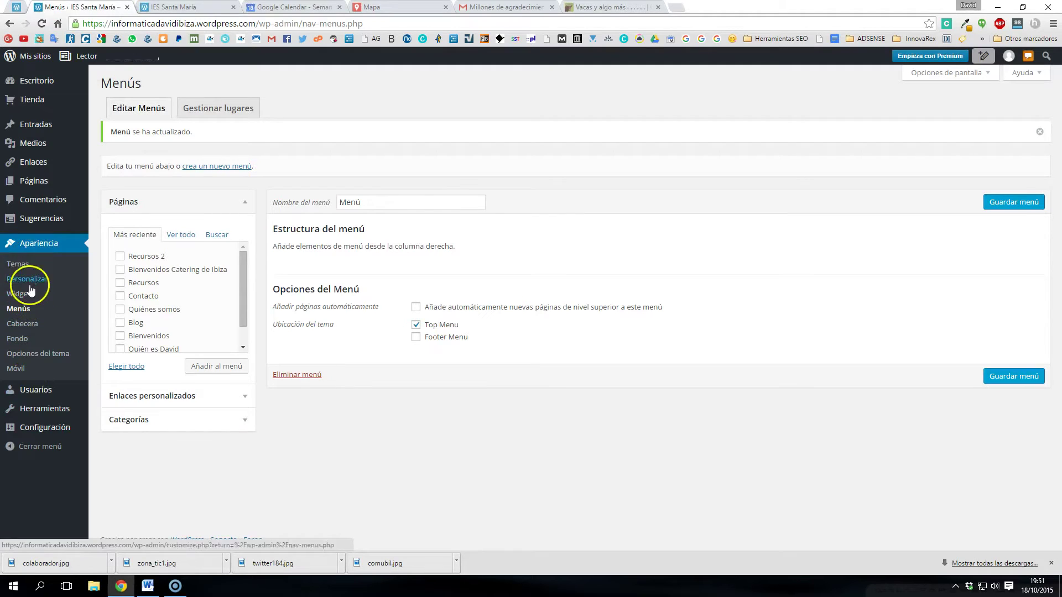
# - Open the widgets management page and compare its sidebars with the widget areas on the site's home page
pyautogui.click(26, 299)
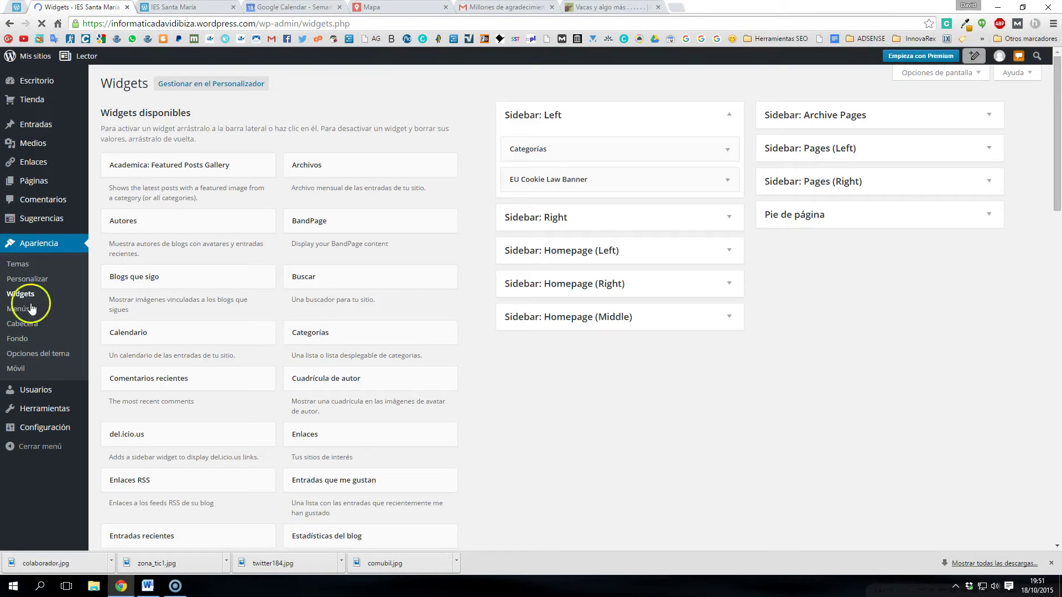
pyautogui.click(730, 116)
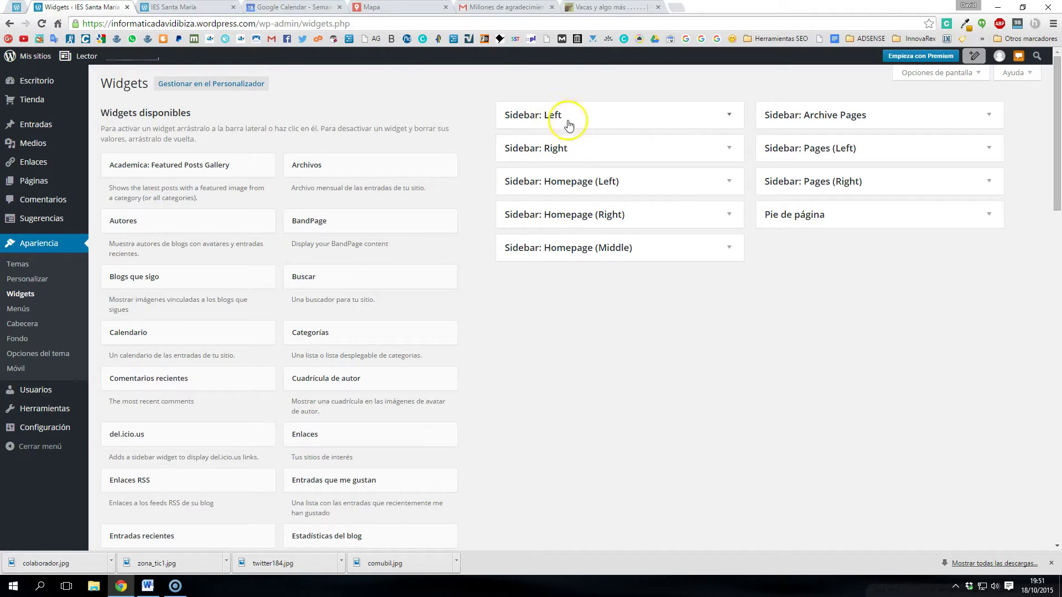
pyautogui.click(182, 7)
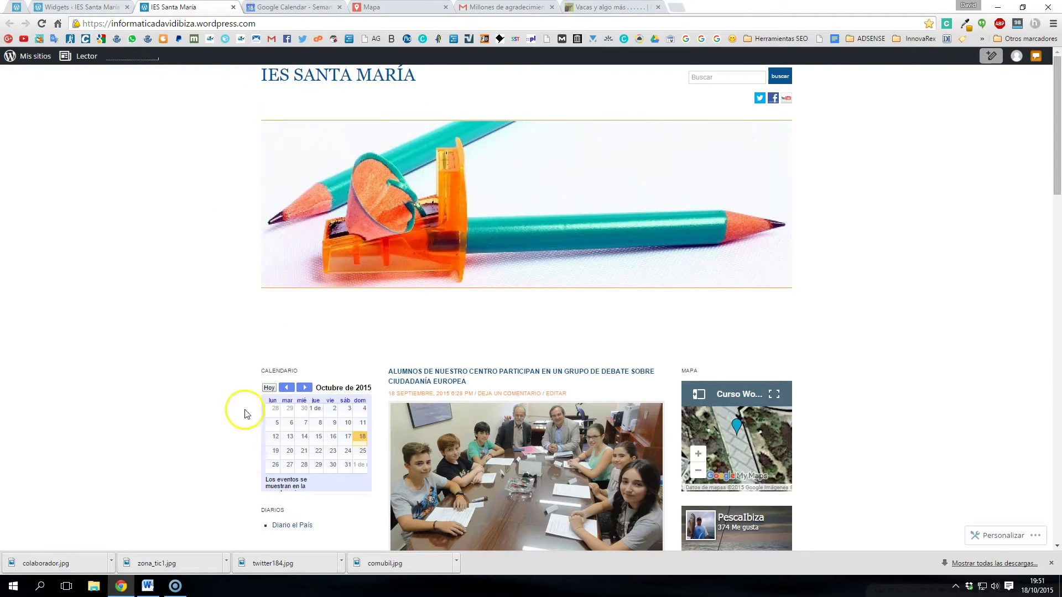
pyautogui.click(99, 6)
# - Delete the Academica: Featured Posts Gallery widget from Sidebar: Right
pyautogui.click(729, 113)
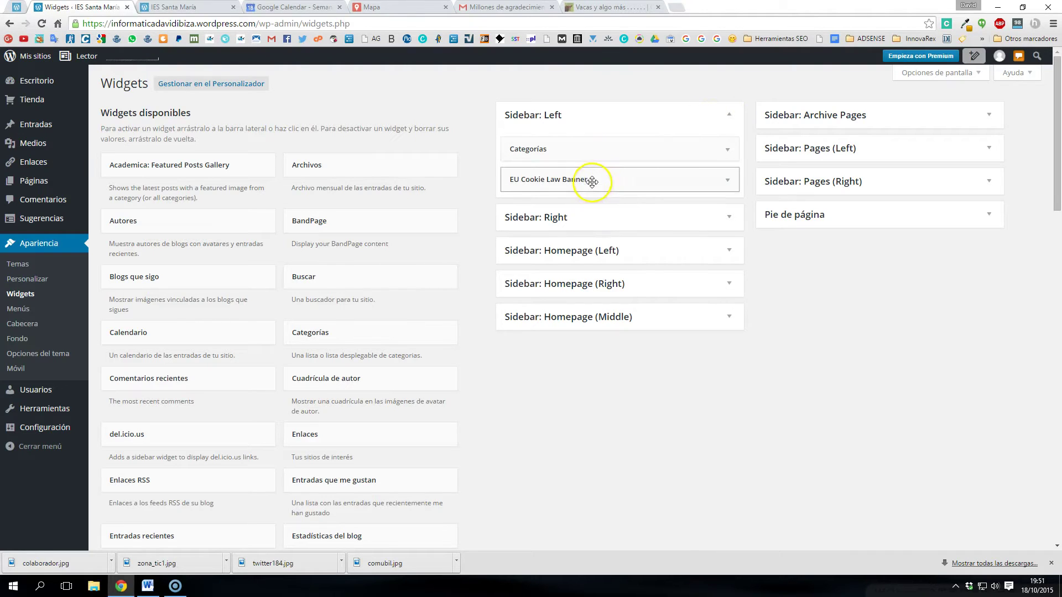
pyautogui.click(719, 218)
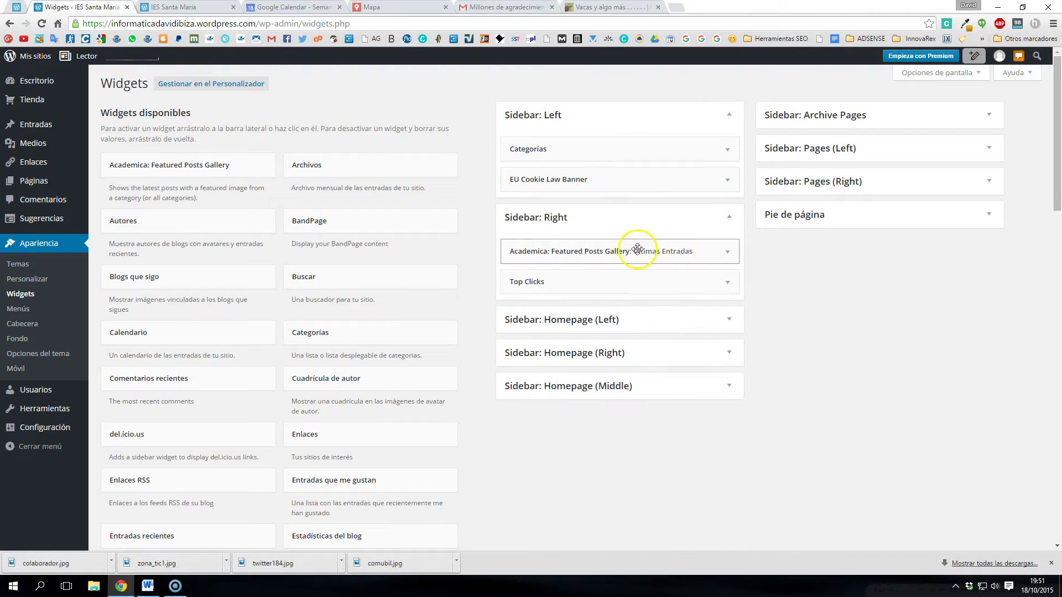
pyautogui.click(587, 213)
pyautogui.click(724, 113)
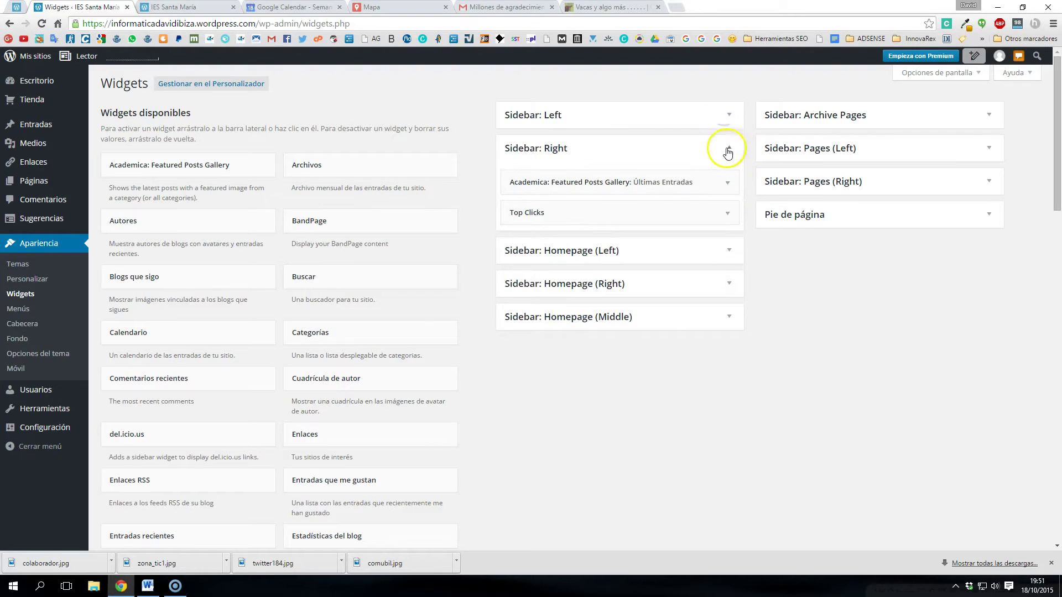
pyautogui.click(729, 149)
pyautogui.click(729, 150)
pyautogui.click(727, 182)
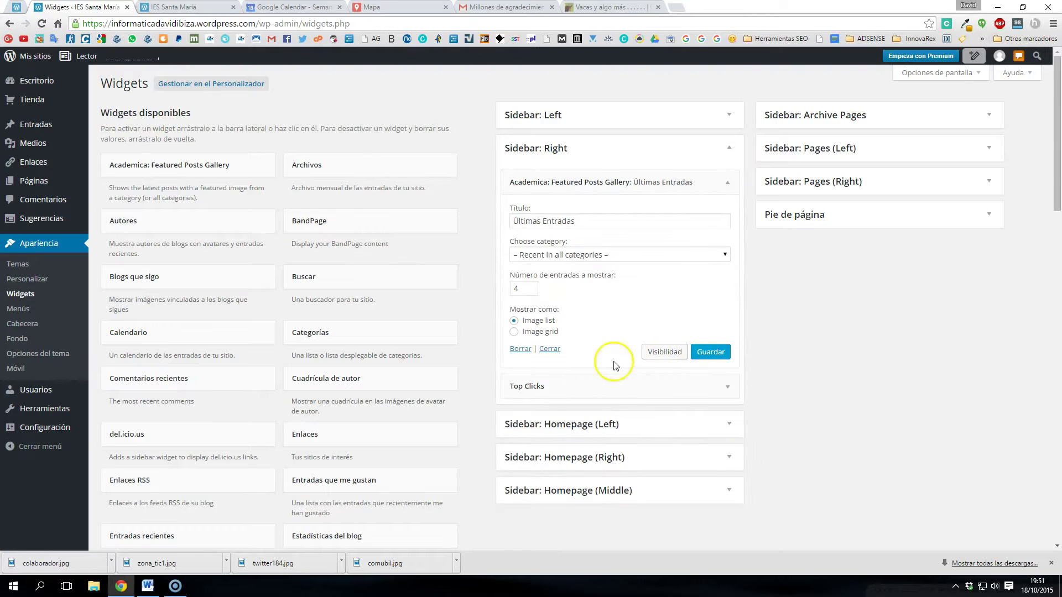
pyautogui.click(520, 349)
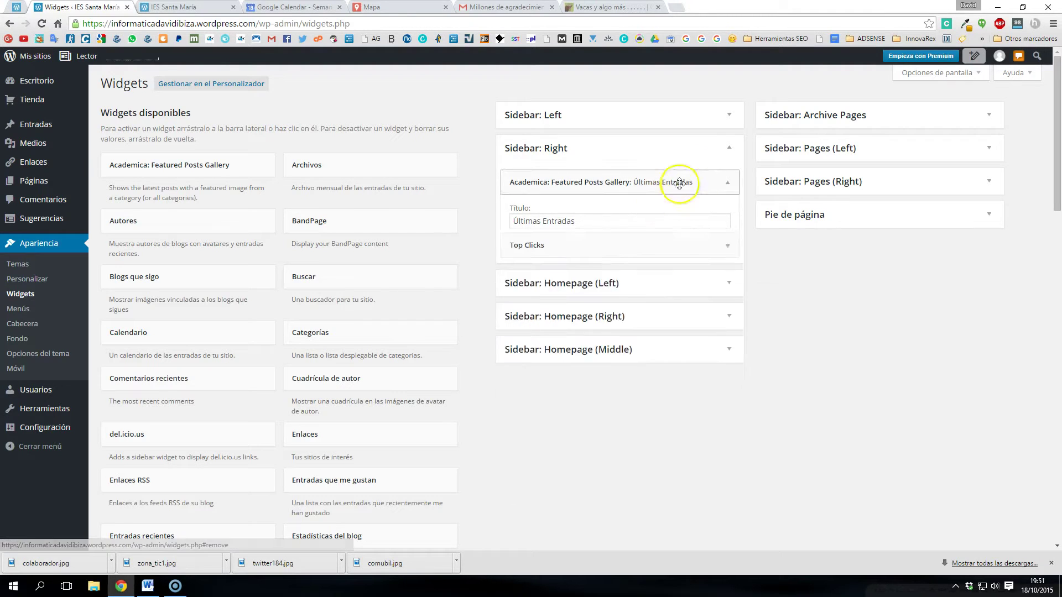
# - Delete the Categorías and EU Cookie Law Banner widgets from Sidebar: Left
pyautogui.click(729, 117)
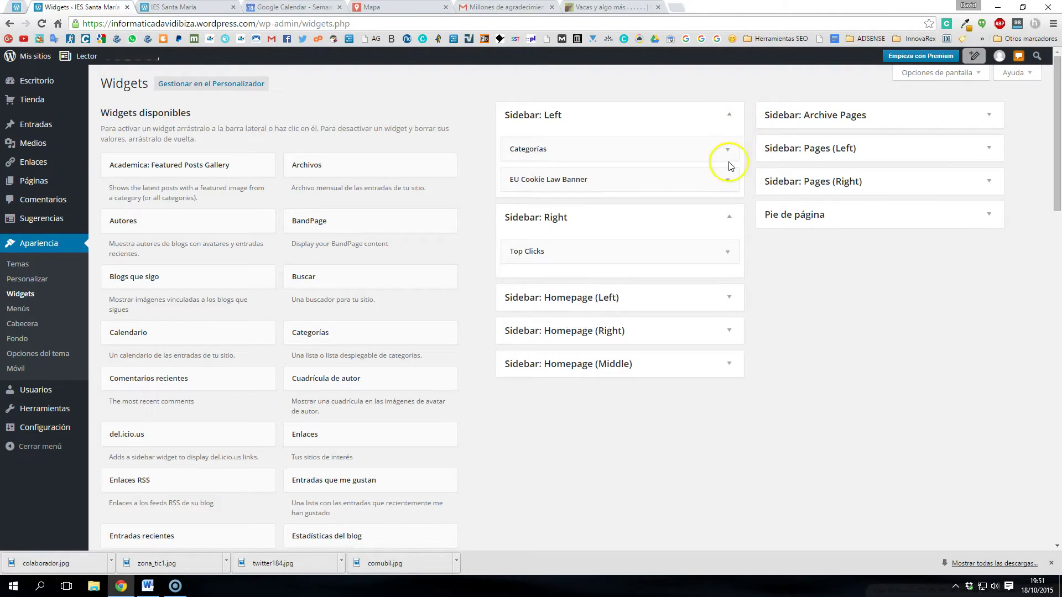
pyautogui.click(728, 151)
pyautogui.click(524, 249)
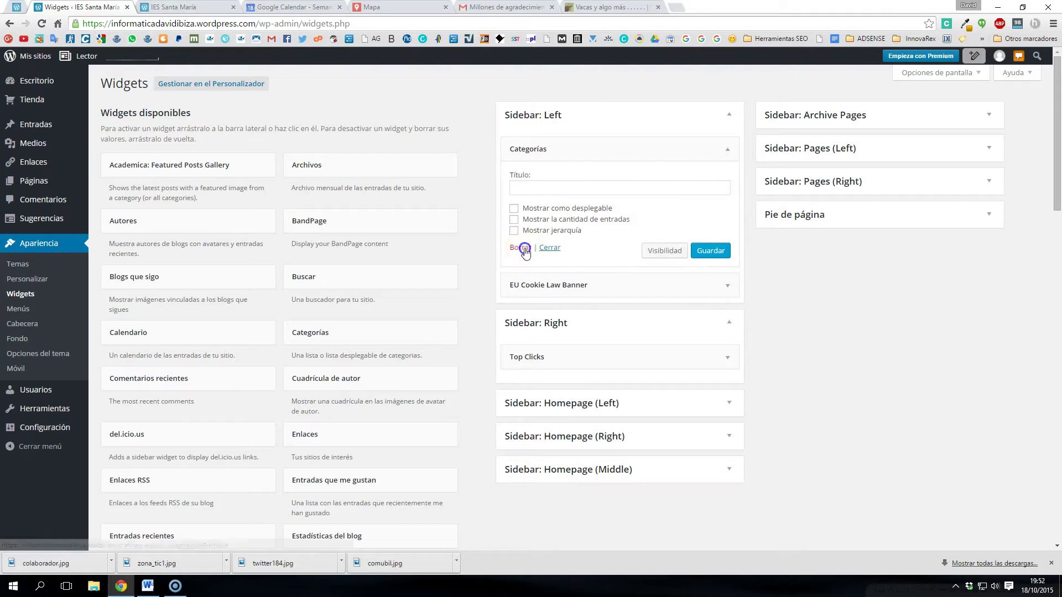
pyautogui.click(725, 150)
pyautogui.scroll(-3, 540, 432)
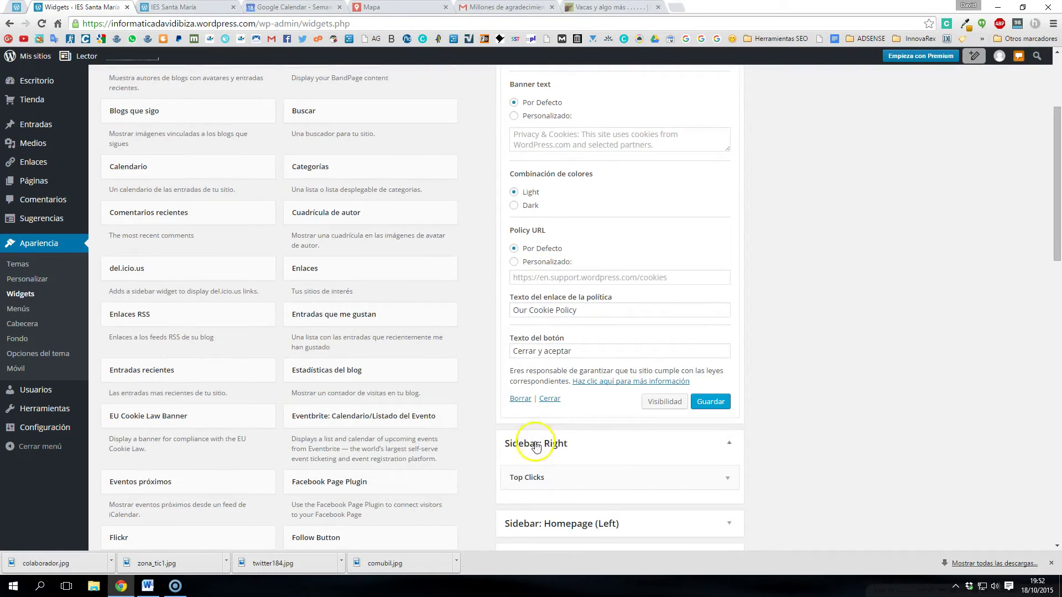
pyautogui.click(518, 400)
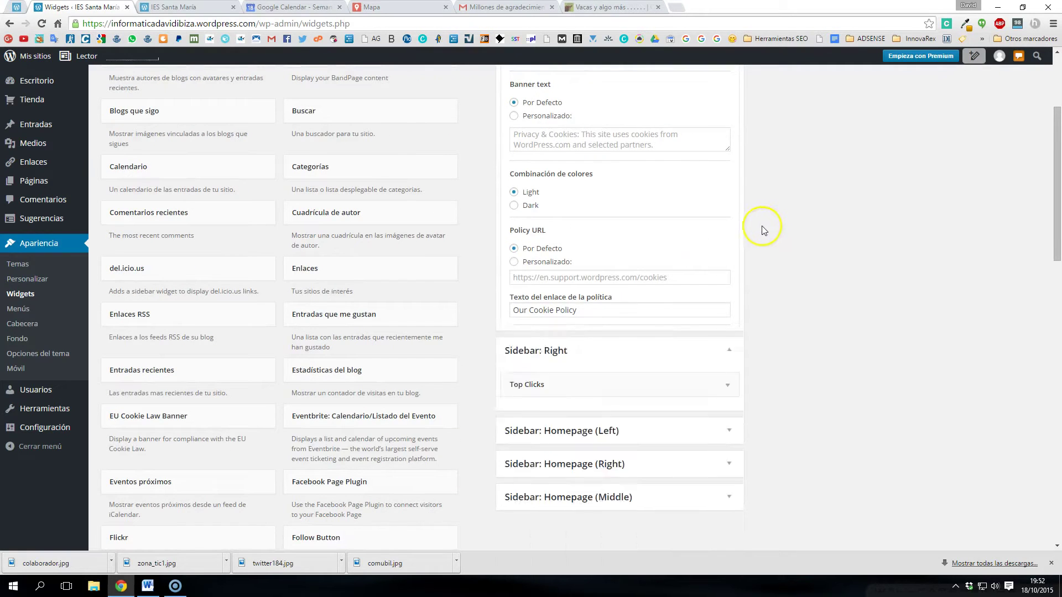
# - Delete the Calendario text, Enlaces and Entradas recientes widgets from Sidebar: Homepage (Left)
pyautogui.click(727, 108)
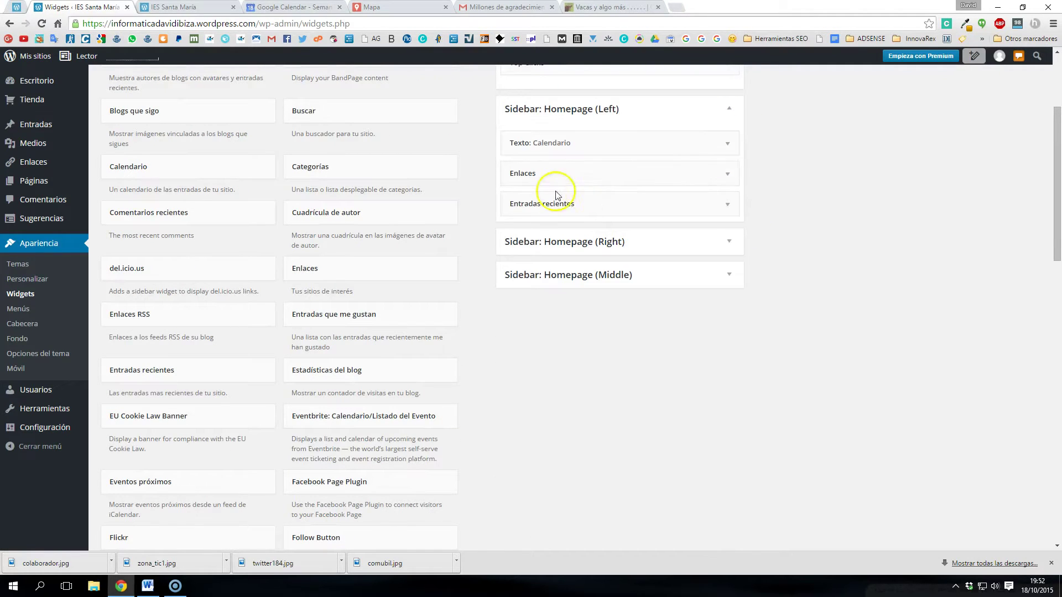
pyautogui.click(727, 146)
pyautogui.click(520, 411)
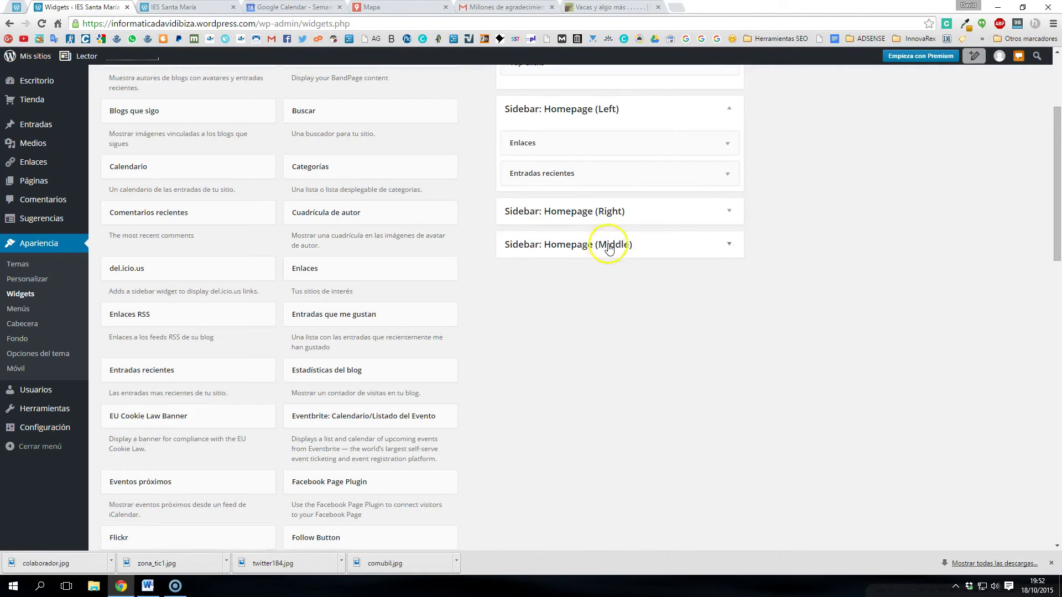
pyautogui.click(727, 148)
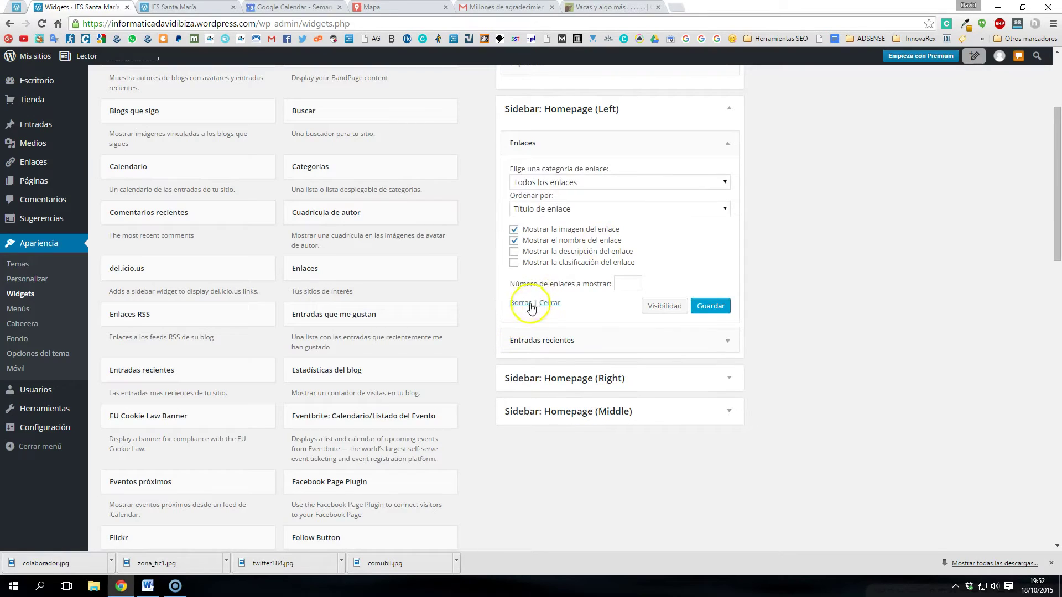
pyautogui.click(521, 305)
pyautogui.click(727, 143)
pyautogui.click(520, 242)
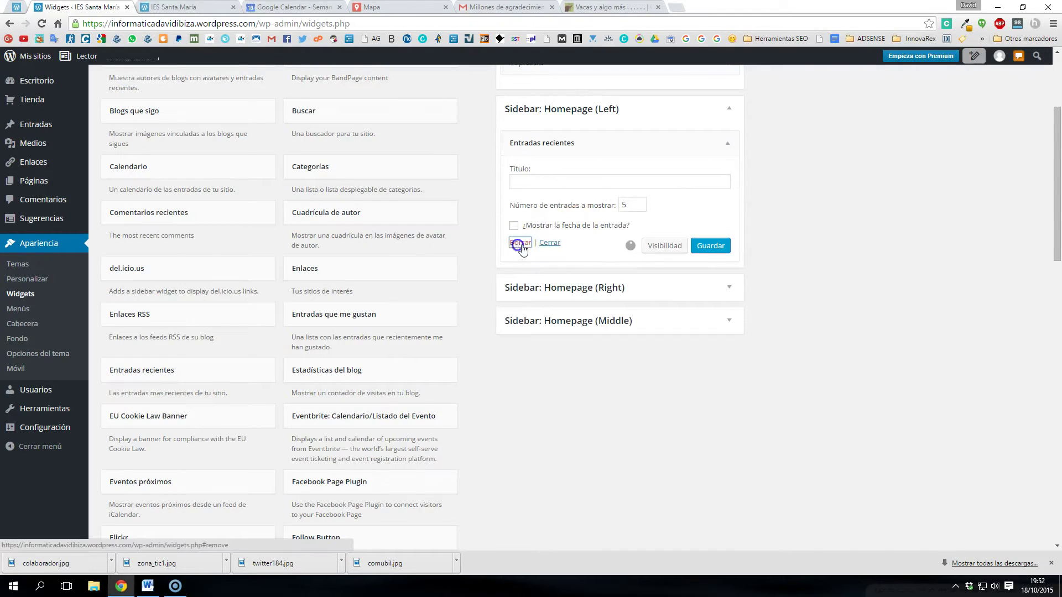
# - Delete the map, Facebook Page Plugin and Foto image widgets from Sidebar: Homepage (Right)
pyautogui.click(731, 191)
pyautogui.click(725, 224)
pyautogui.click(520, 491)
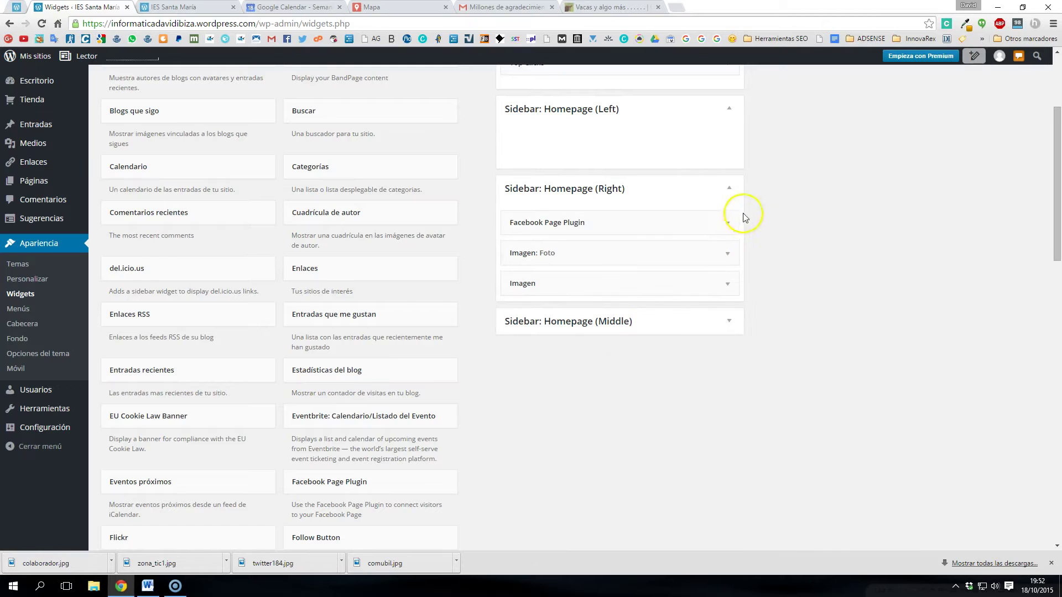
pyautogui.click(726, 221)
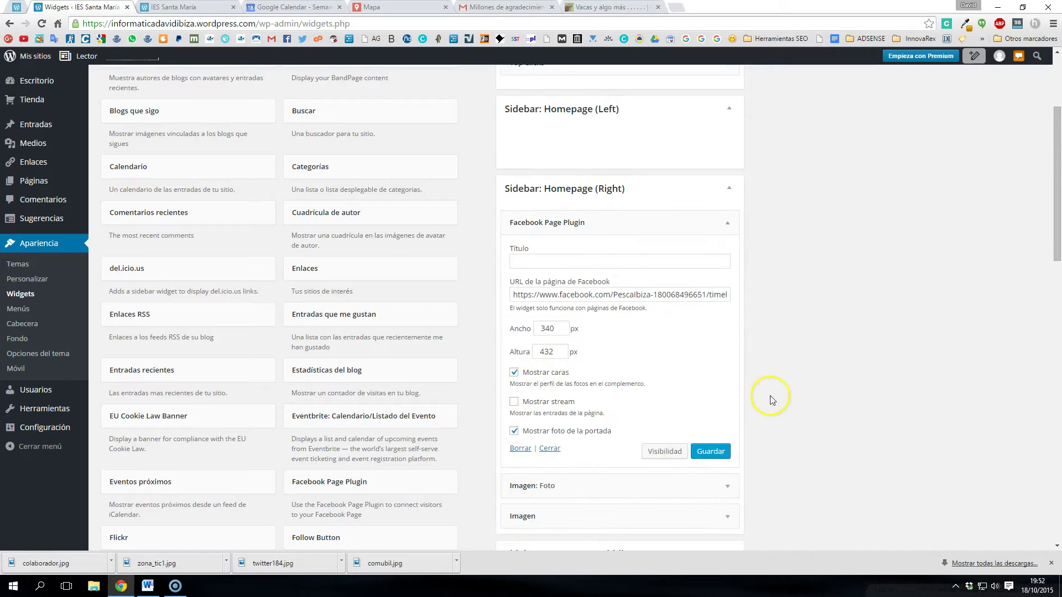
pyautogui.scroll(-1, 769, 398)
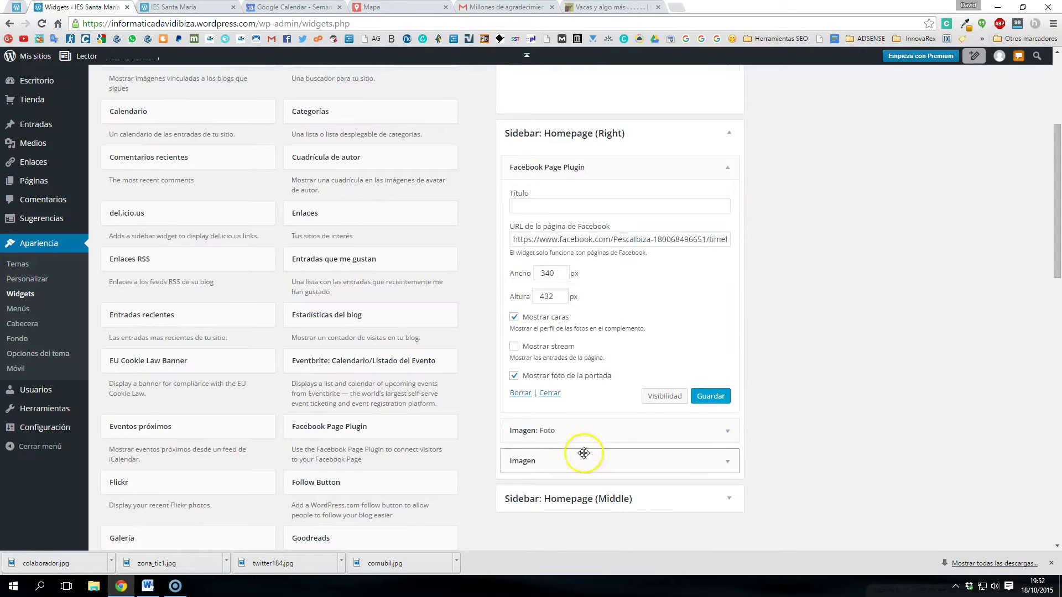
pyautogui.click(520, 394)
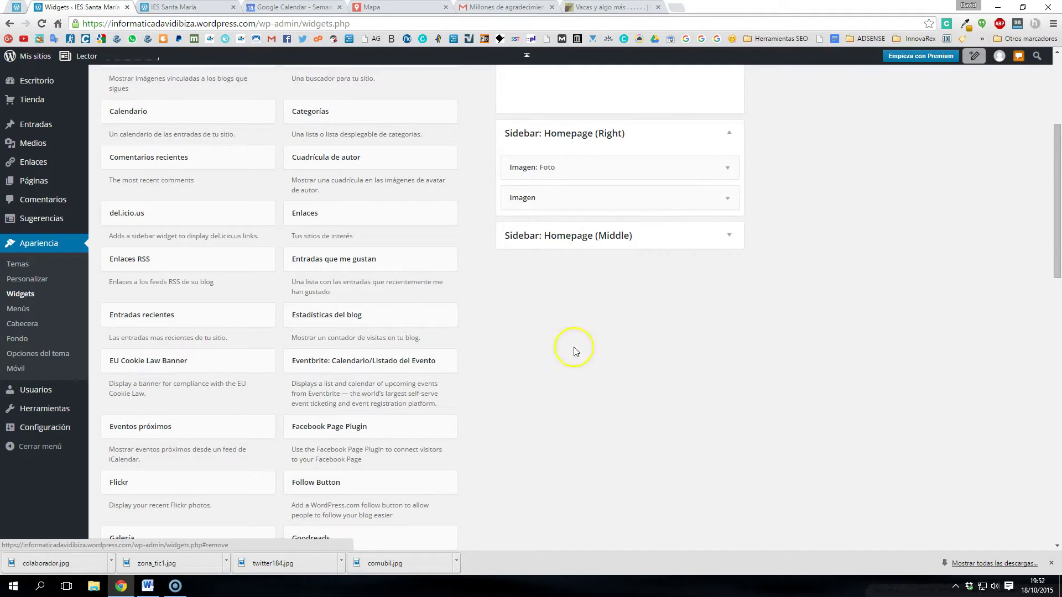
pyautogui.click(729, 169)
pyautogui.click(520, 448)
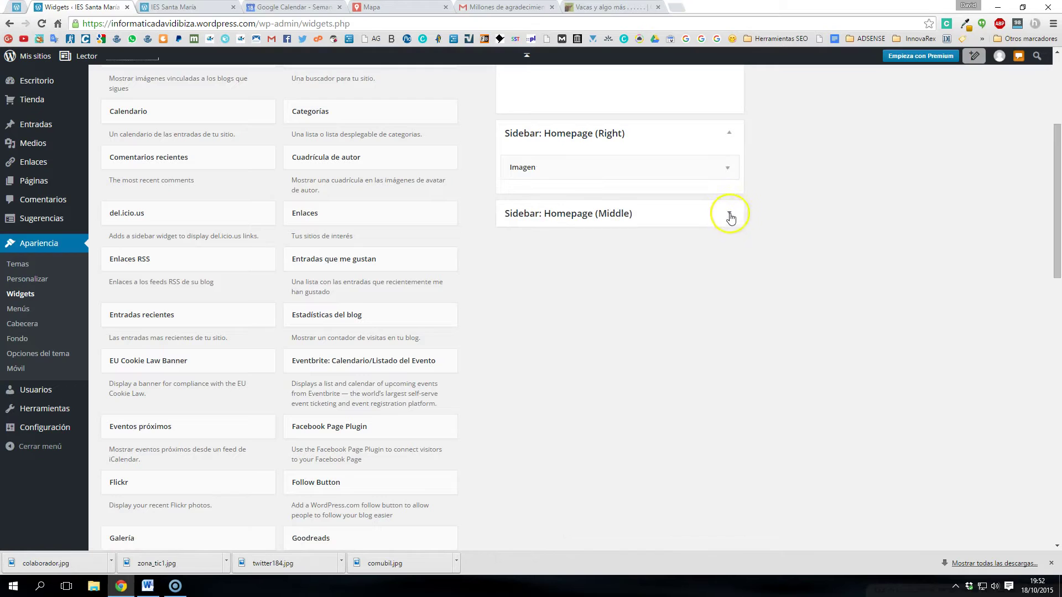
# - Delete the Entradas recientes and Academica: Featured Posts Gallery widgets from Sidebar: Homepage (Middle)
pyautogui.click(728, 214)
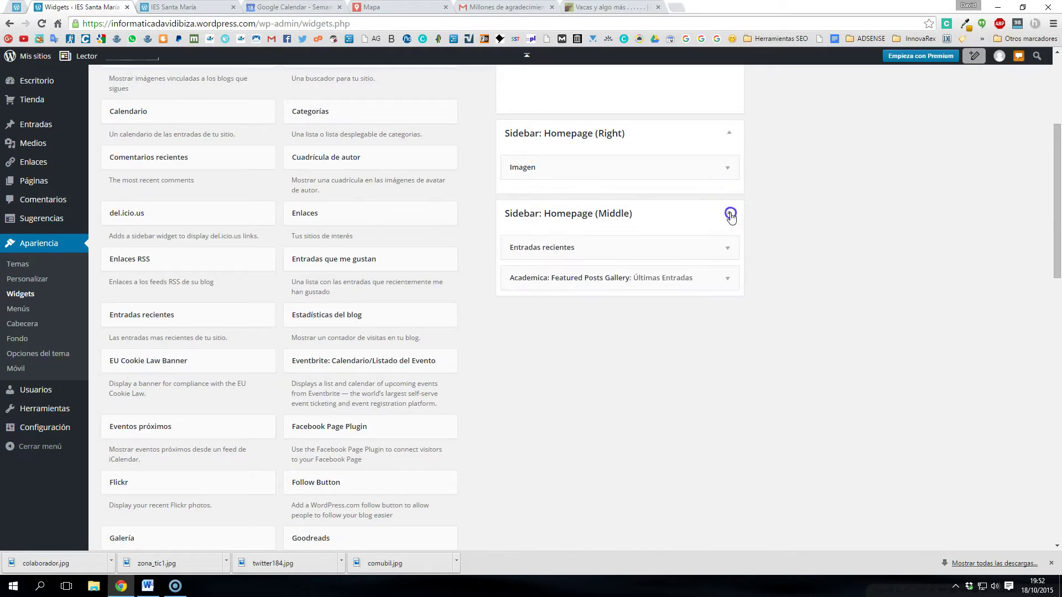
pyautogui.click(727, 248)
pyautogui.click(528, 352)
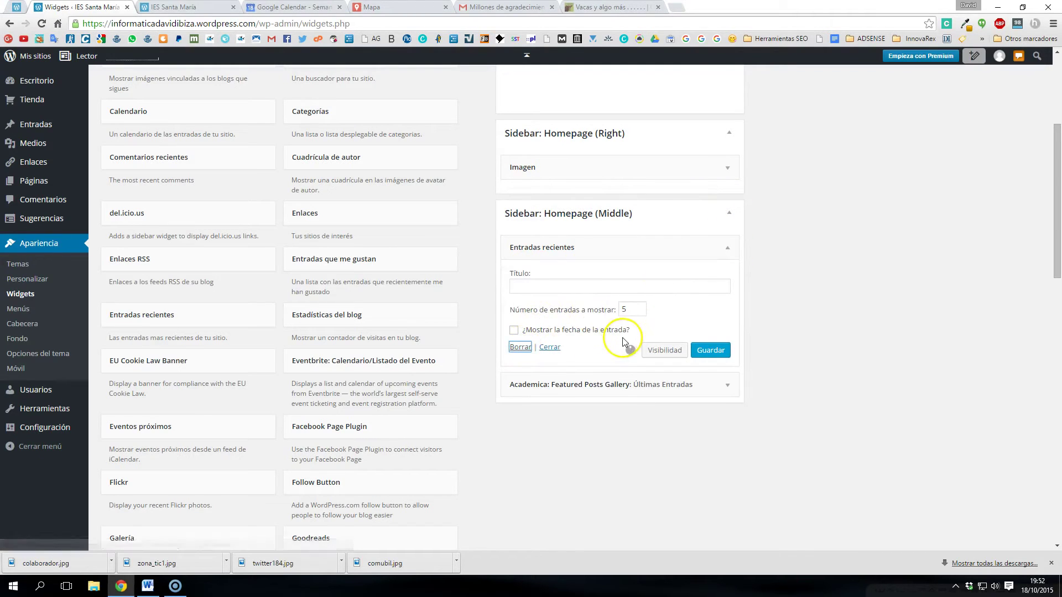
pyautogui.click(727, 247)
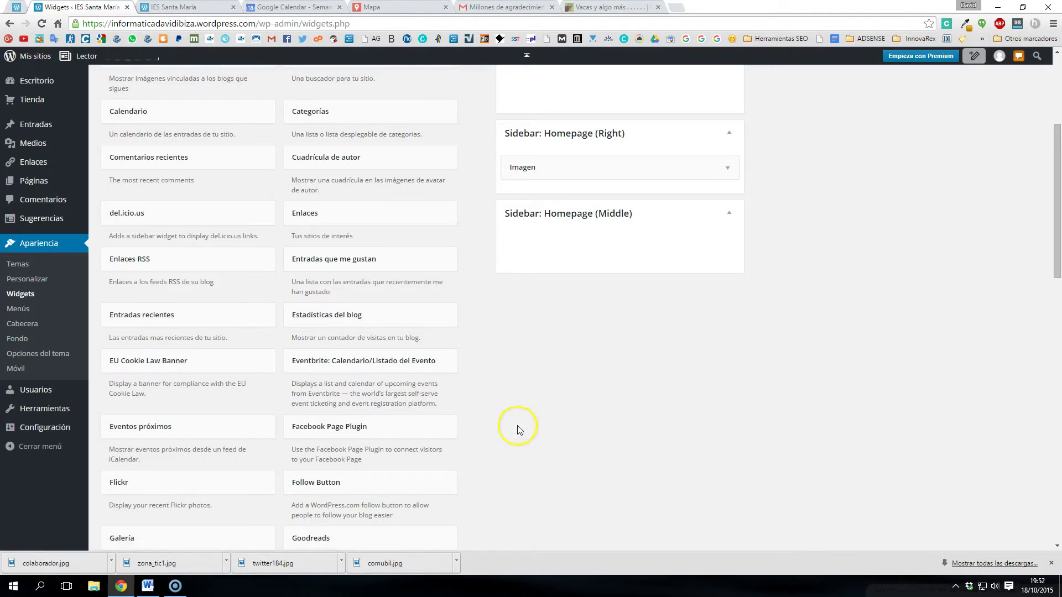
# - Reload the site's home page and examine its side columns for leftover widgets
pyautogui.scroll(3, 675, 360)
pyautogui.click(188, 8)
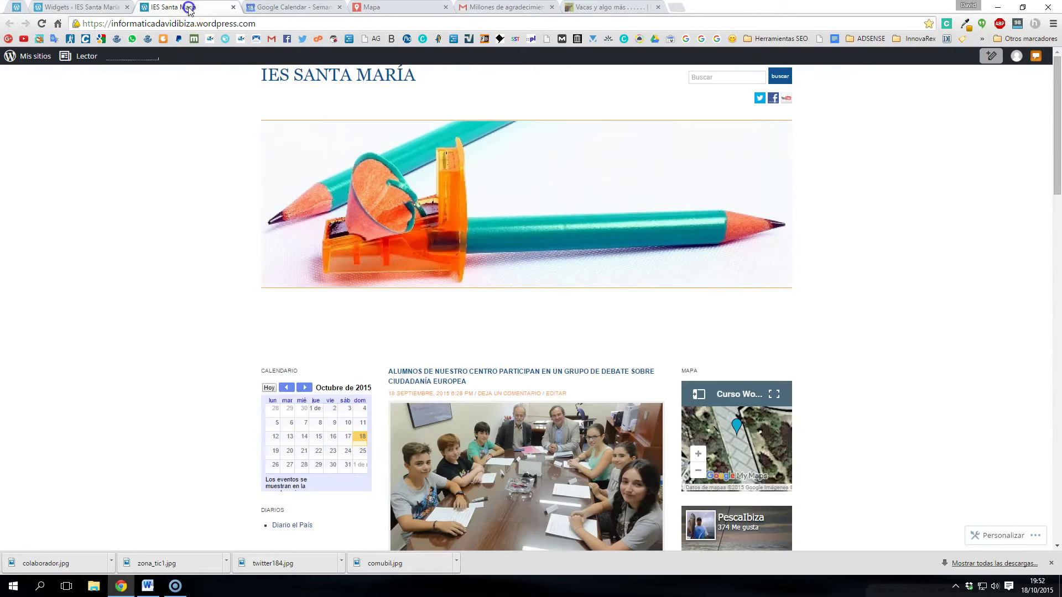
pyautogui.click(42, 23)
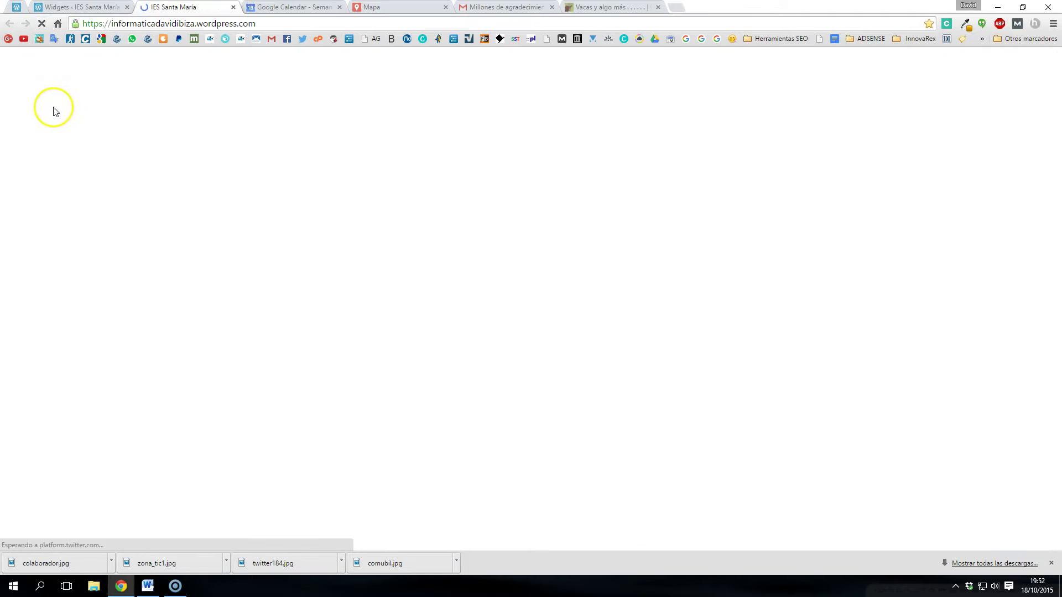
pyautogui.scroll(-2, 742, 249)
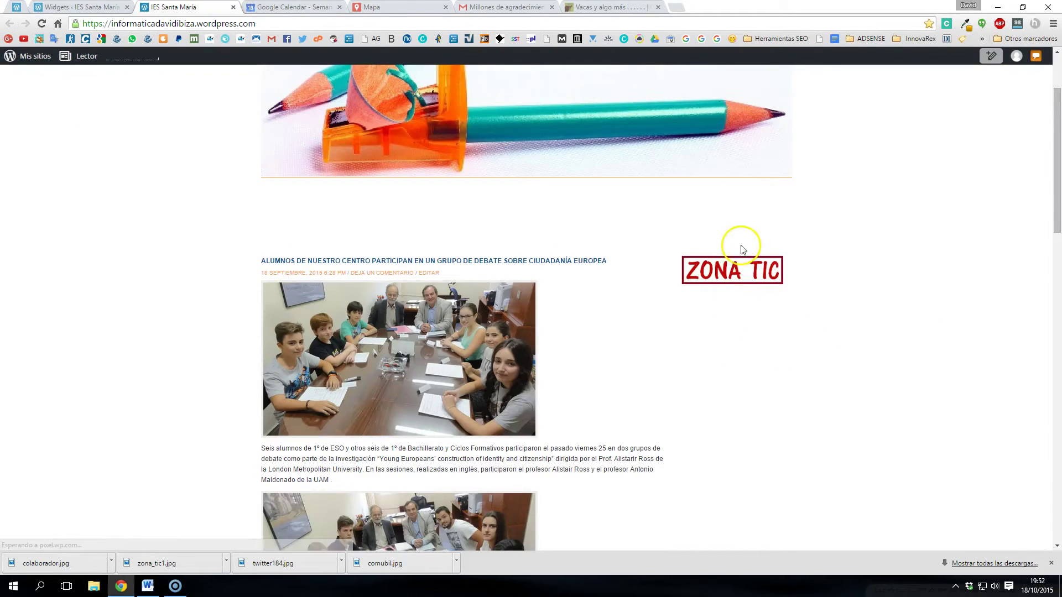
pyautogui.click(44, 25)
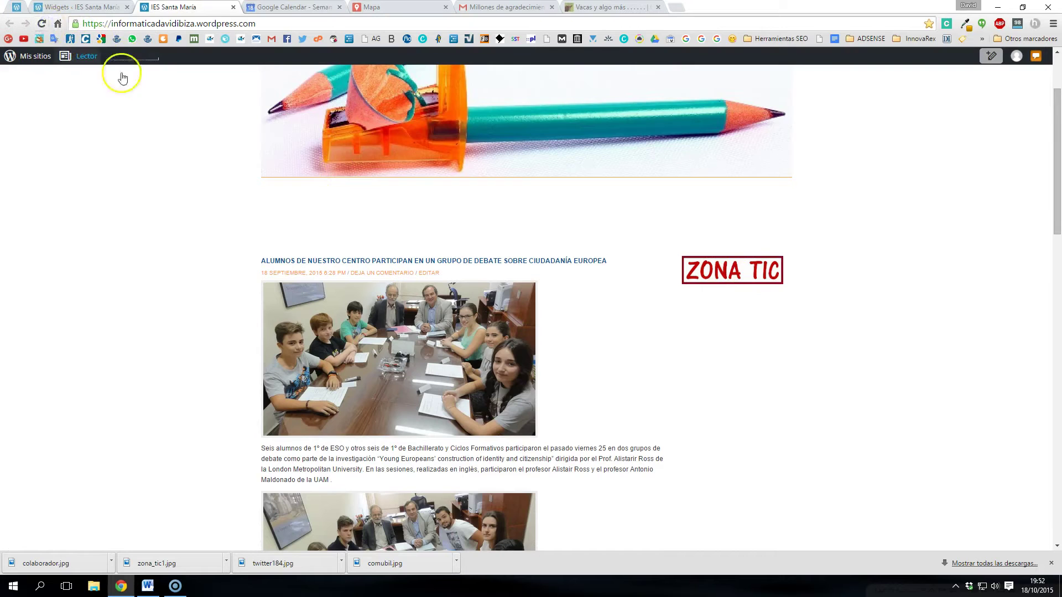
# - Return to widget management, delete the remaining Imagen widget from Sidebar: Homepage (Right), and go back to the site's home page
pyautogui.click(113, 9)
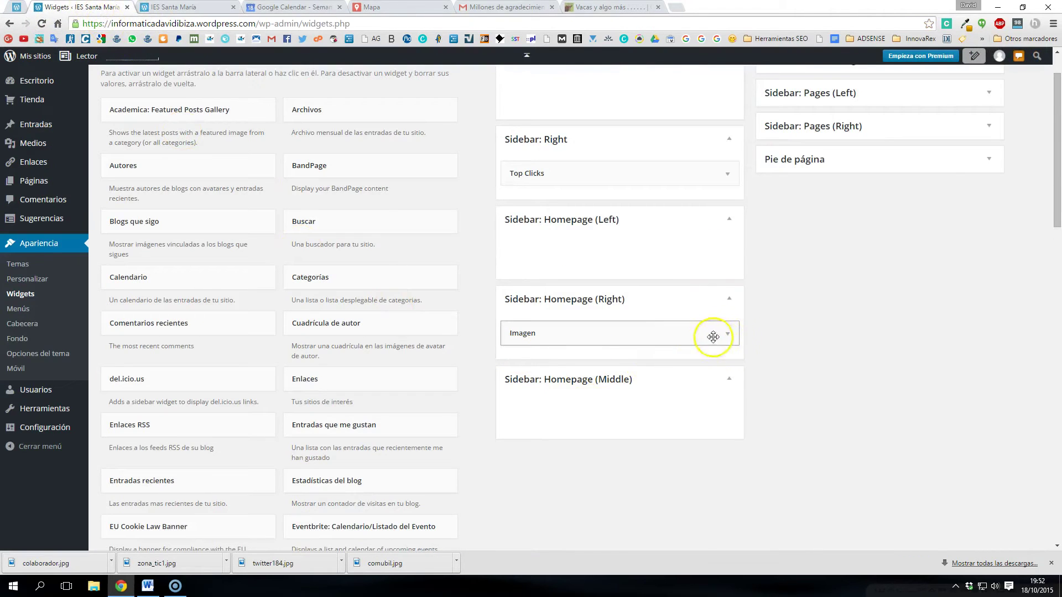
pyautogui.click(730, 336)
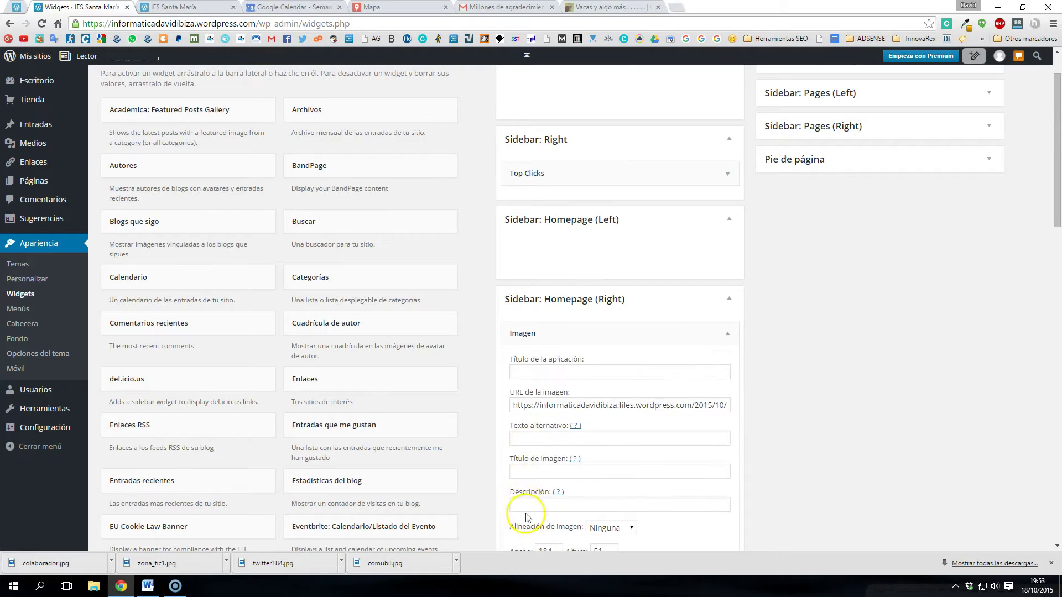
pyautogui.scroll(-3, 517, 498)
pyautogui.click(520, 450)
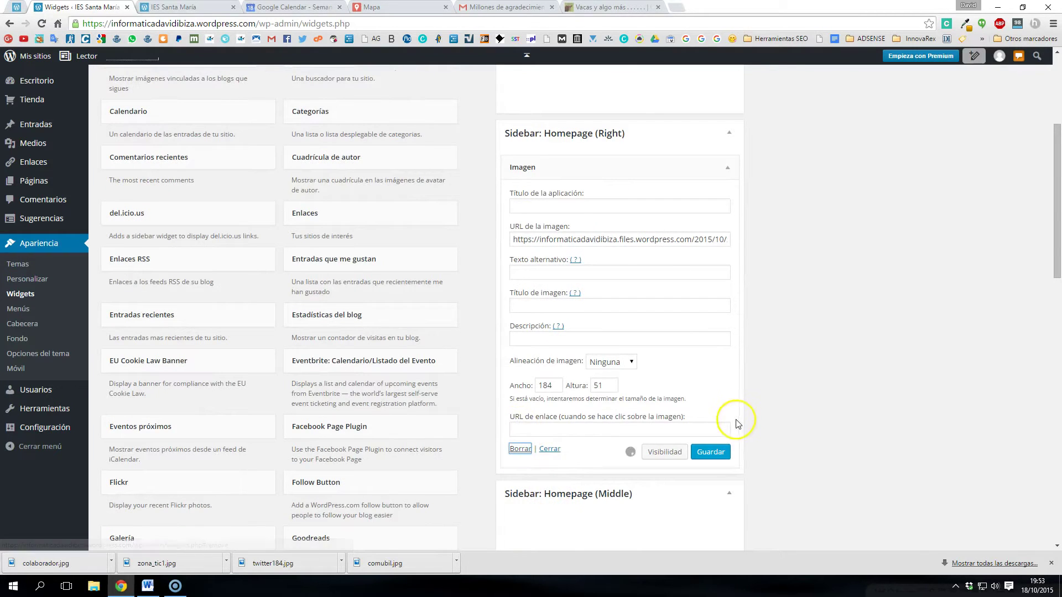
pyautogui.click(191, 7)
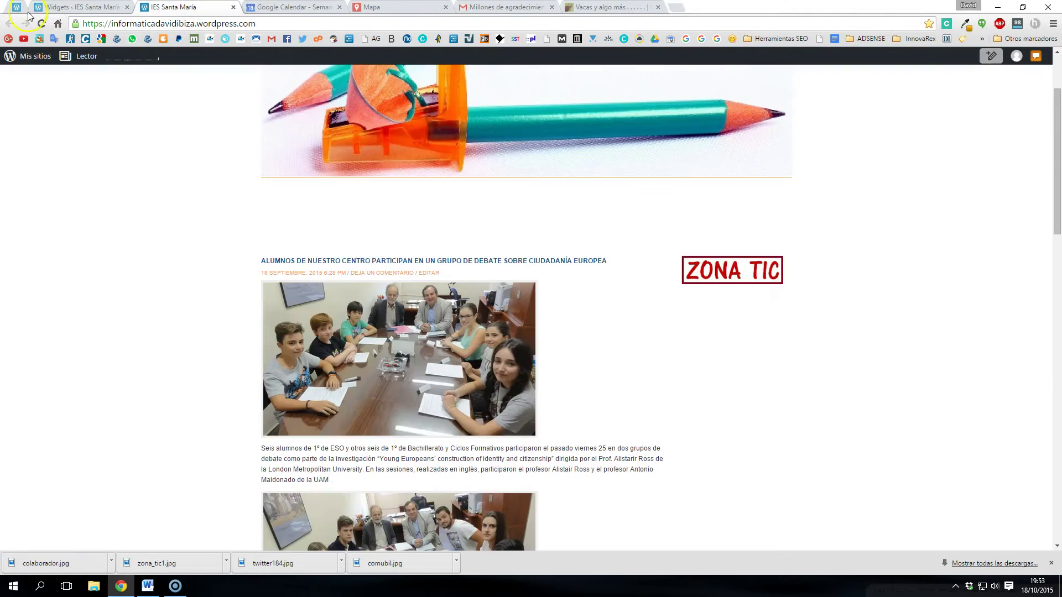
# - Reload the site's home page, examine the page after the widget cleanup, and return to widget management
pyautogui.click(42, 25)
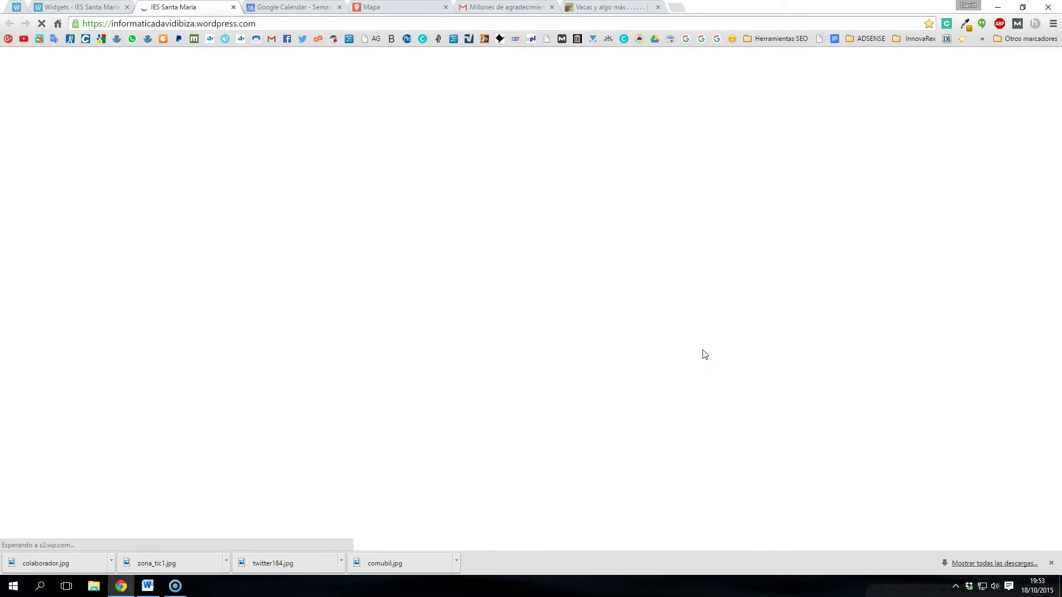
pyautogui.scroll(2, 713, 334)
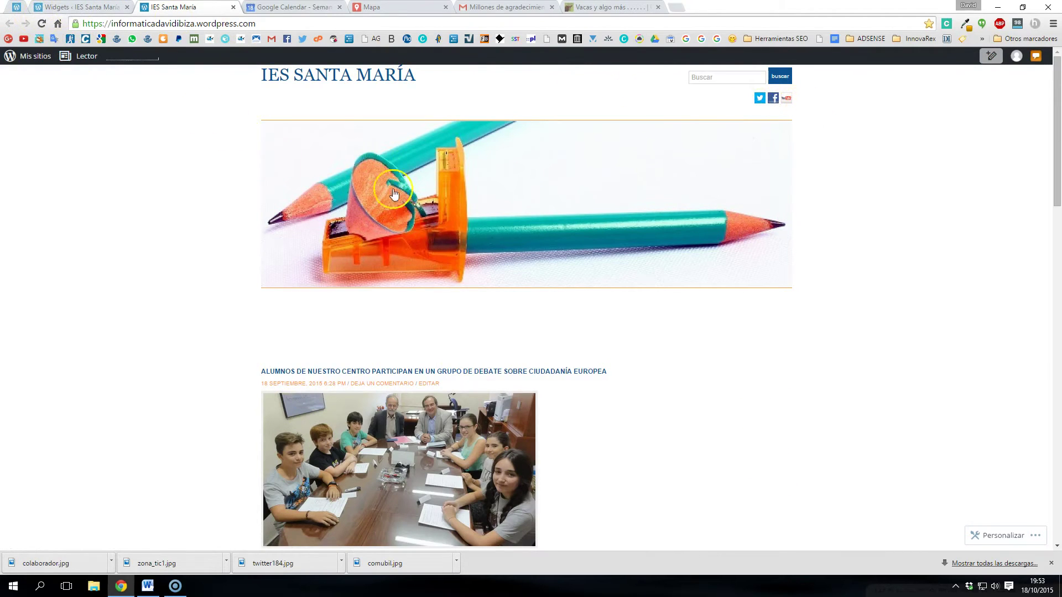
pyautogui.click(75, 7)
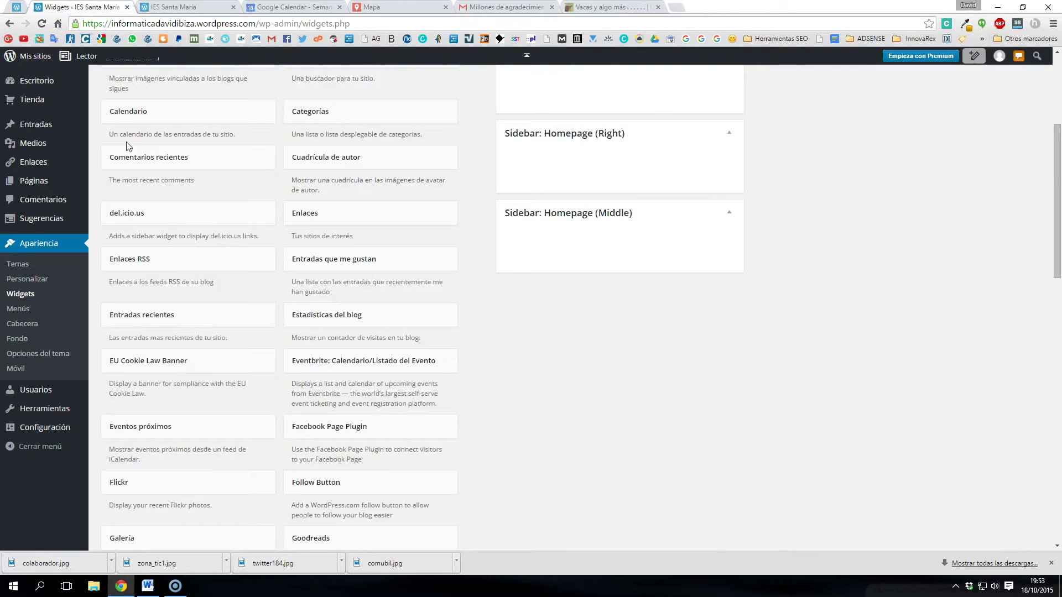
# - Switch to the class outline in Word and review points 1 to 3, highlighting Inicio in the planned menu structure
pyautogui.click(147, 586)
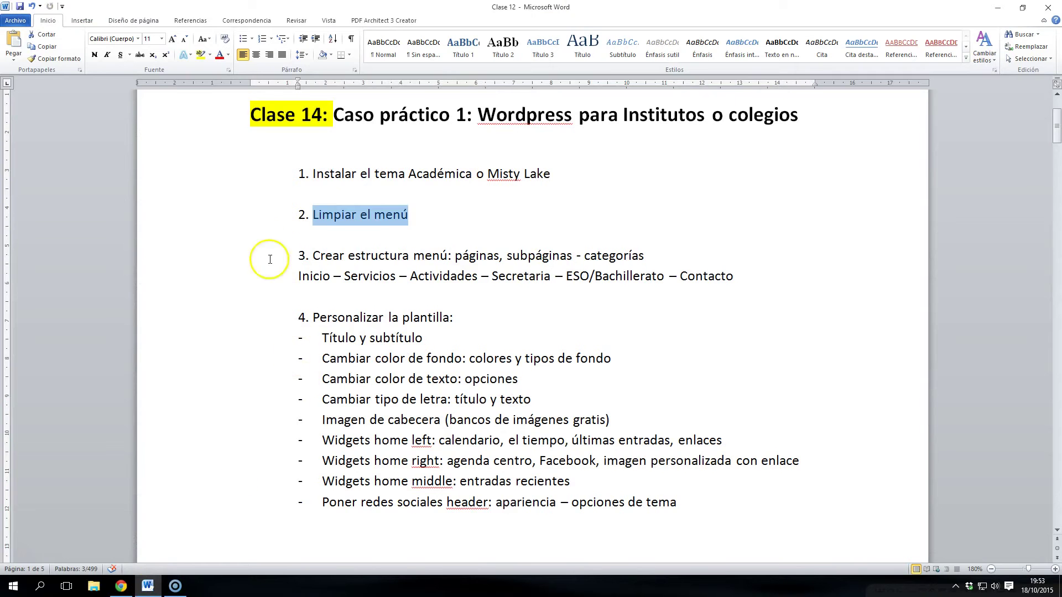
pyautogui.click(290, 181)
pyautogui.moveTo(290, 181); pyautogui.dragTo(555, 185)
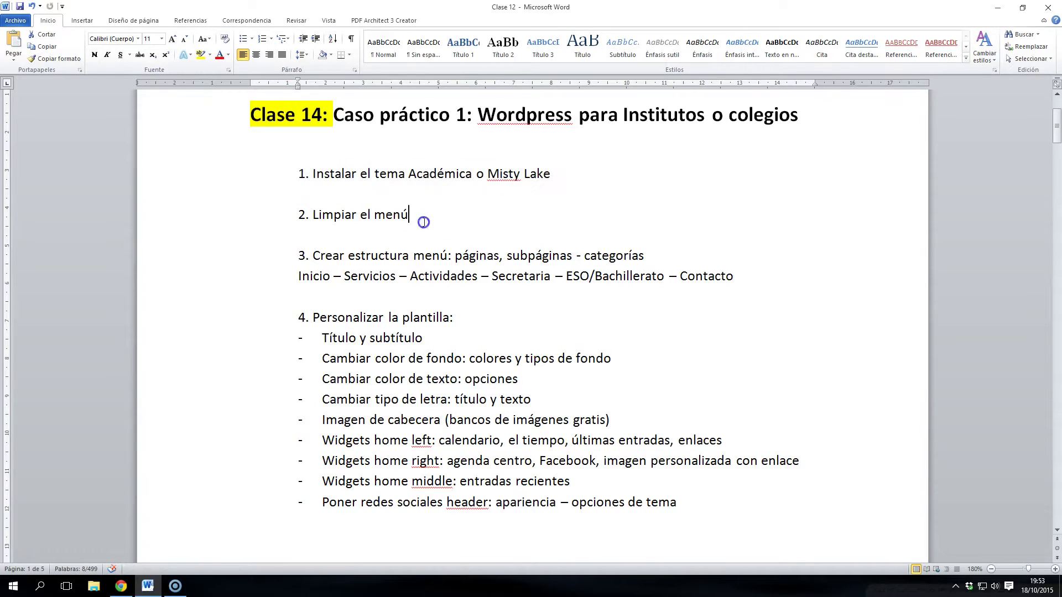
pyautogui.moveTo(423, 216); pyautogui.dragTo(298, 216)
pyautogui.click(291, 235)
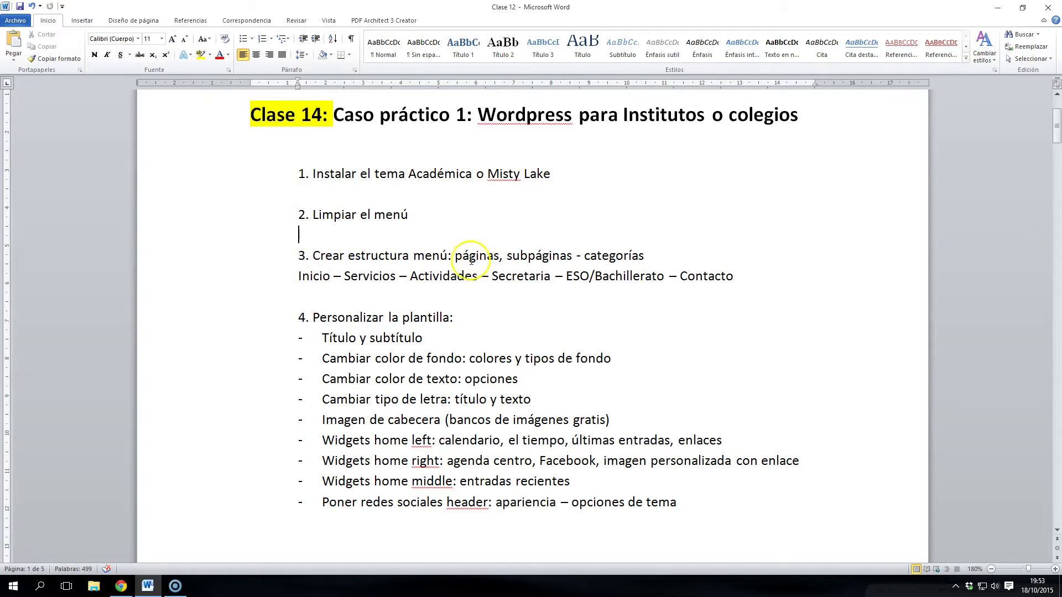
pyautogui.doubleClick(318, 276)
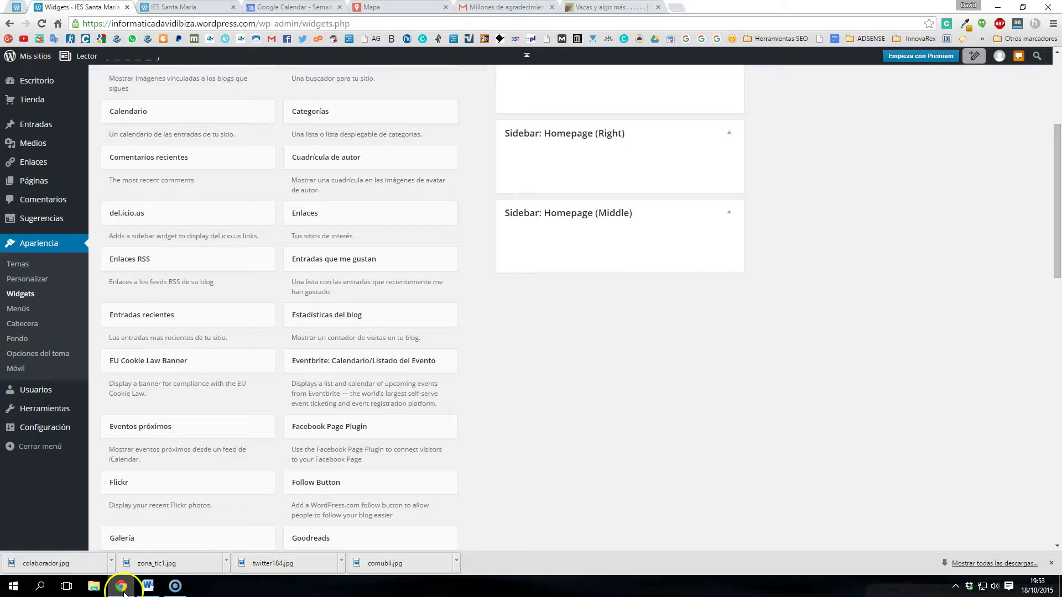
# - Return to Chrome, open the site's menu editor, and start a custom link with the link text Inicio
pyautogui.click(121, 586)
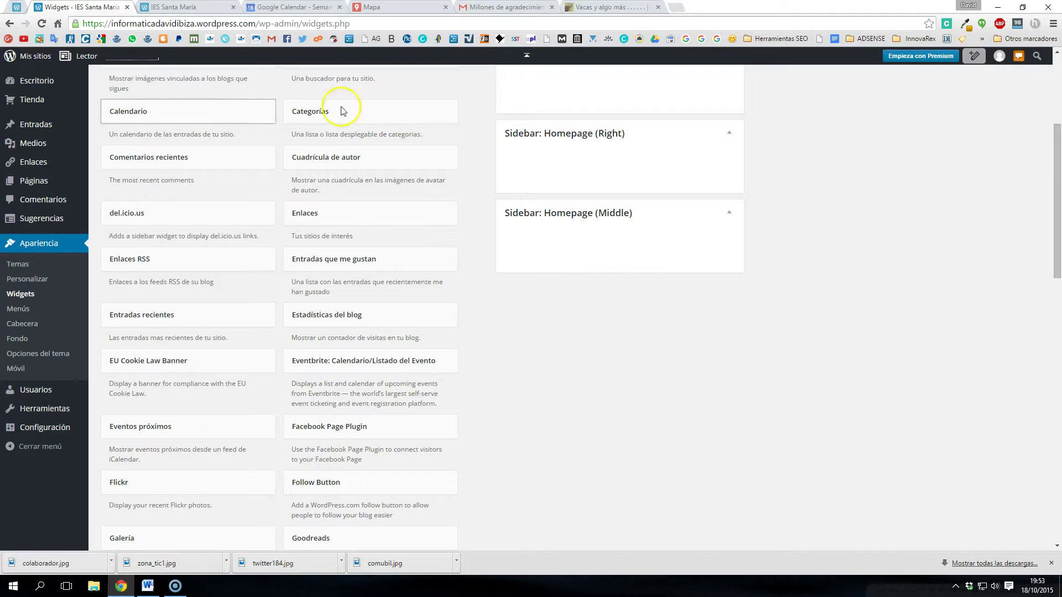
pyautogui.click(19, 308)
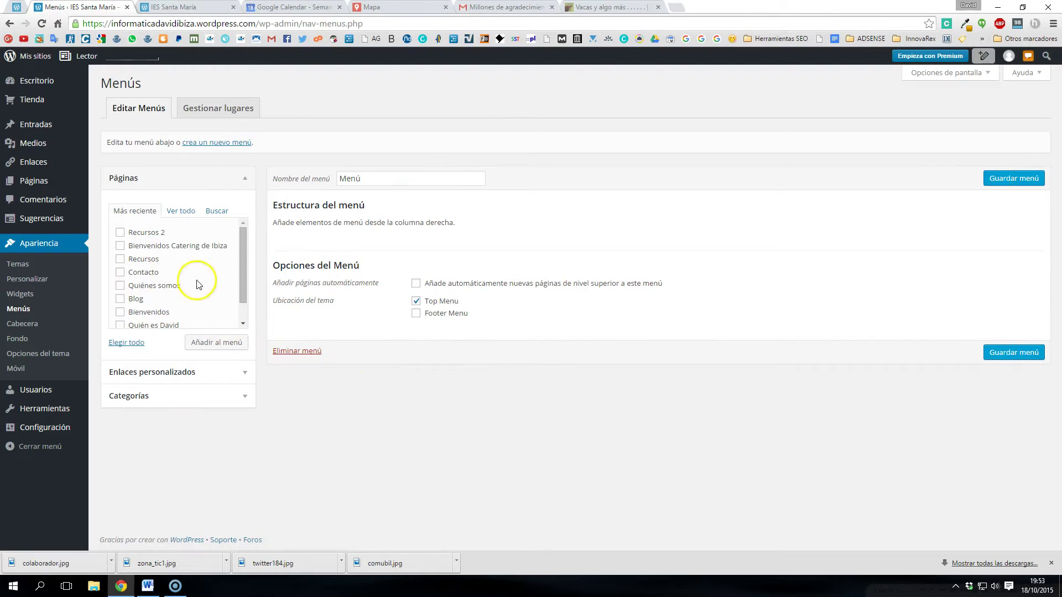
pyautogui.click(236, 374)
pyautogui.click(180, 276)
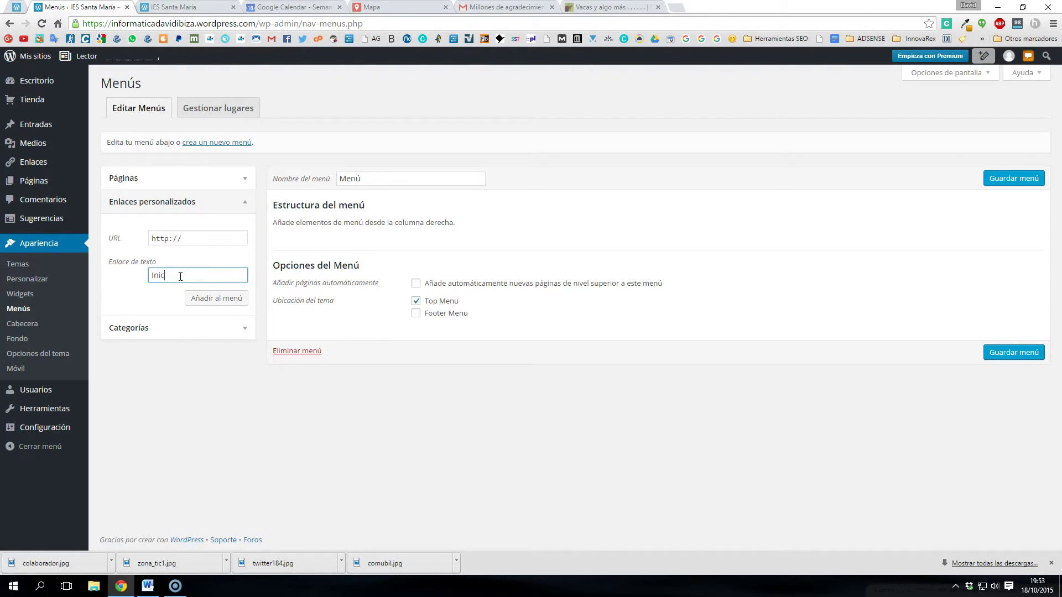
# - Copy the site's home page address into the Inicio link's URL and add the link to the menu
pyautogui.click(204, 234)
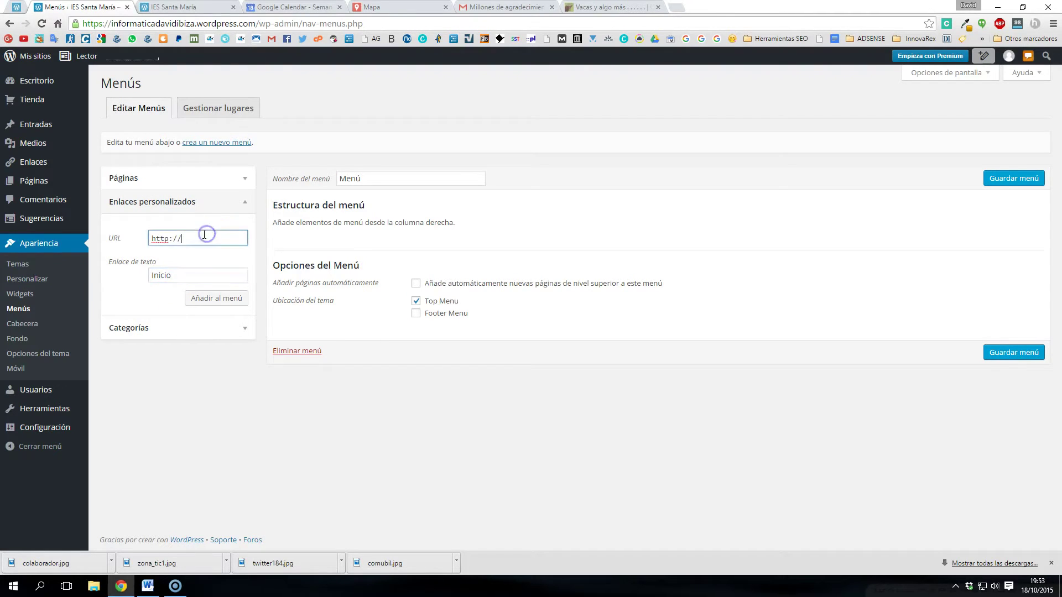
pyautogui.click(183, 7)
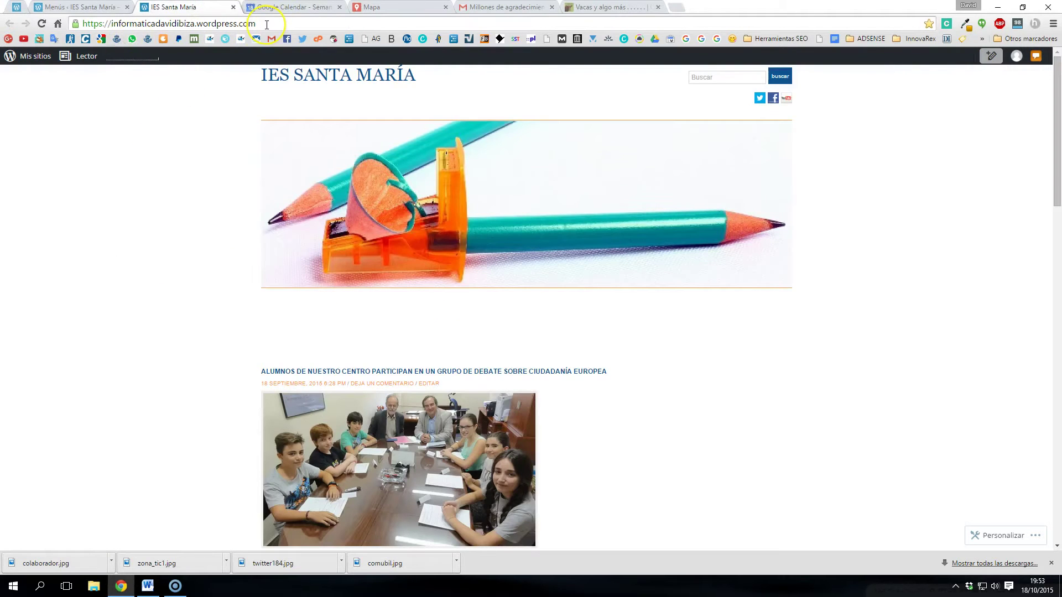
pyautogui.moveTo(209, 28); pyautogui.dragTo(115, 28)
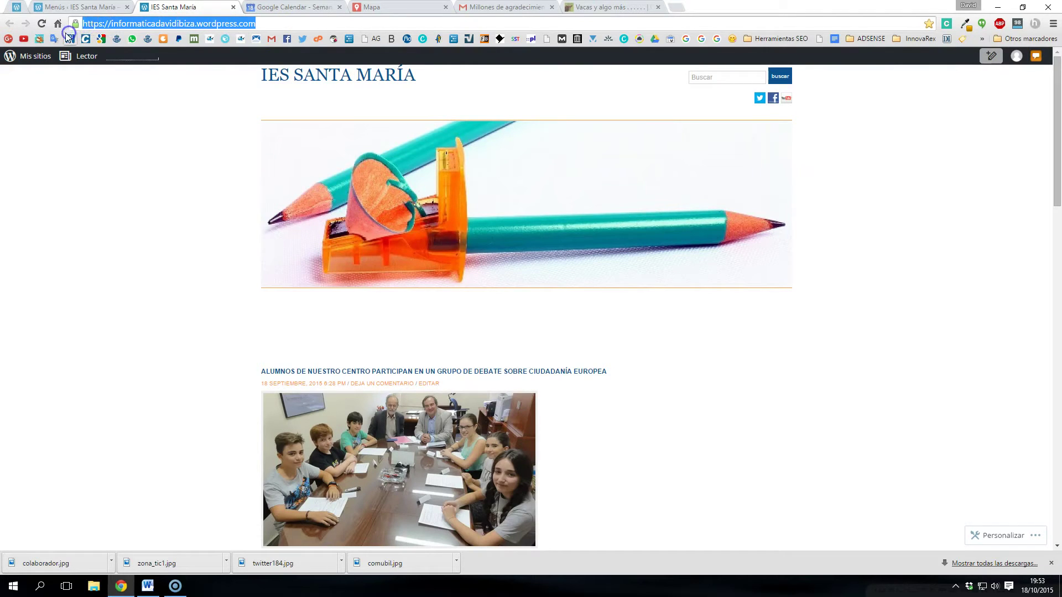
pyautogui.rightClick(167, 26)
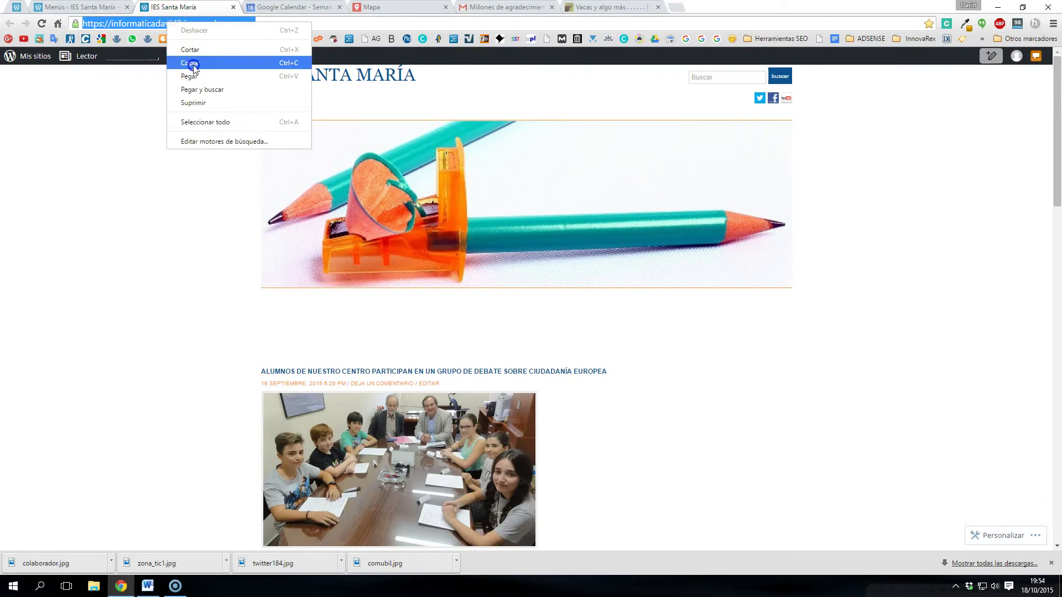
pyautogui.click(191, 63)
pyautogui.click(72, 8)
pyautogui.click(191, 237)
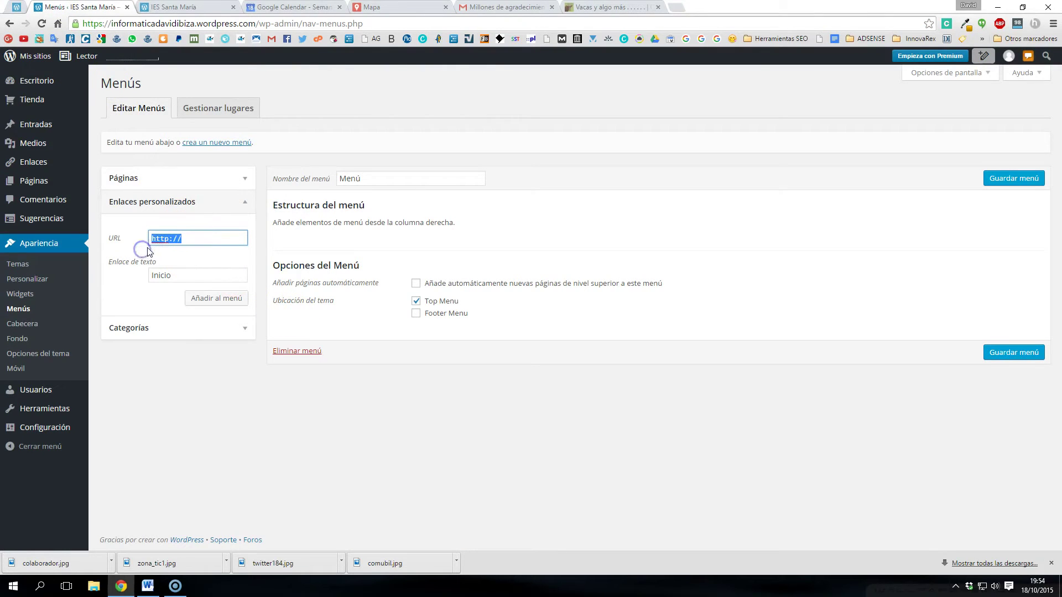
pyautogui.rightClick(164, 243)
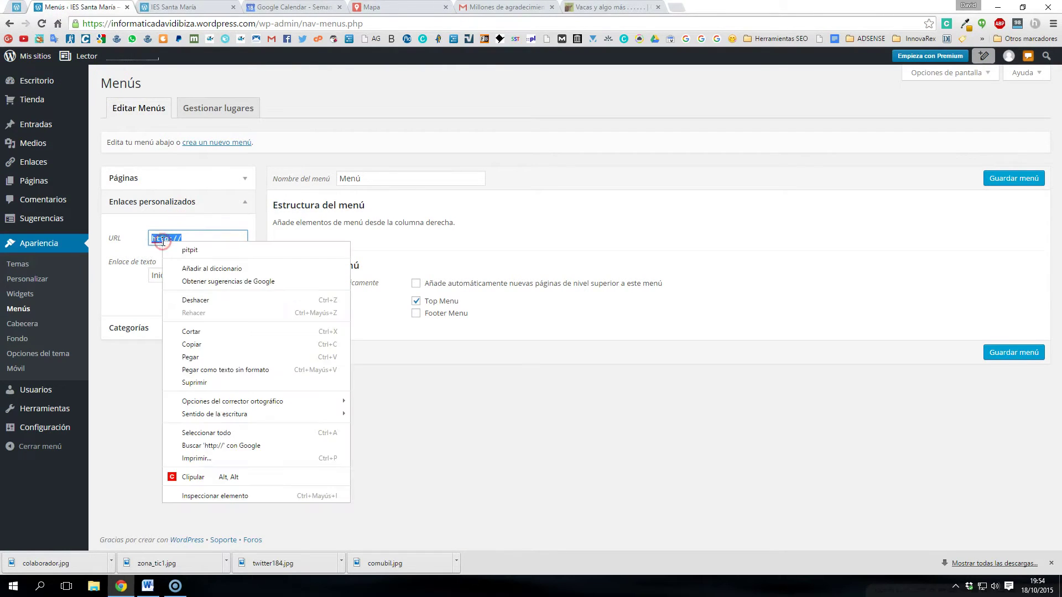
pyautogui.click(186, 356)
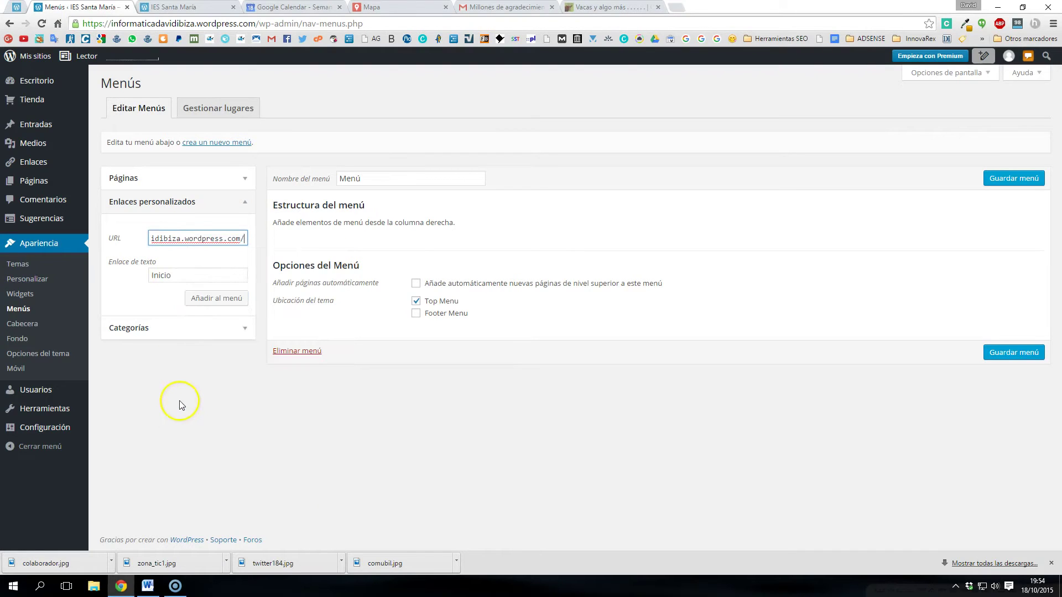
pyautogui.click(216, 301)
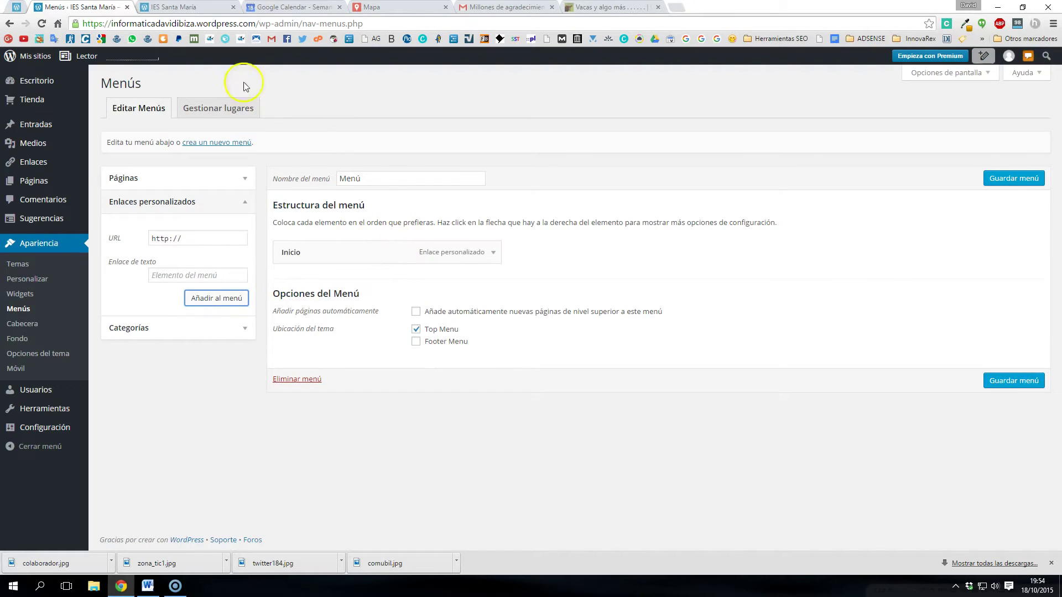
# - Glance at the site's home page, return to the menu editor, and save the menu with the Inicio link
pyautogui.click(196, 8)
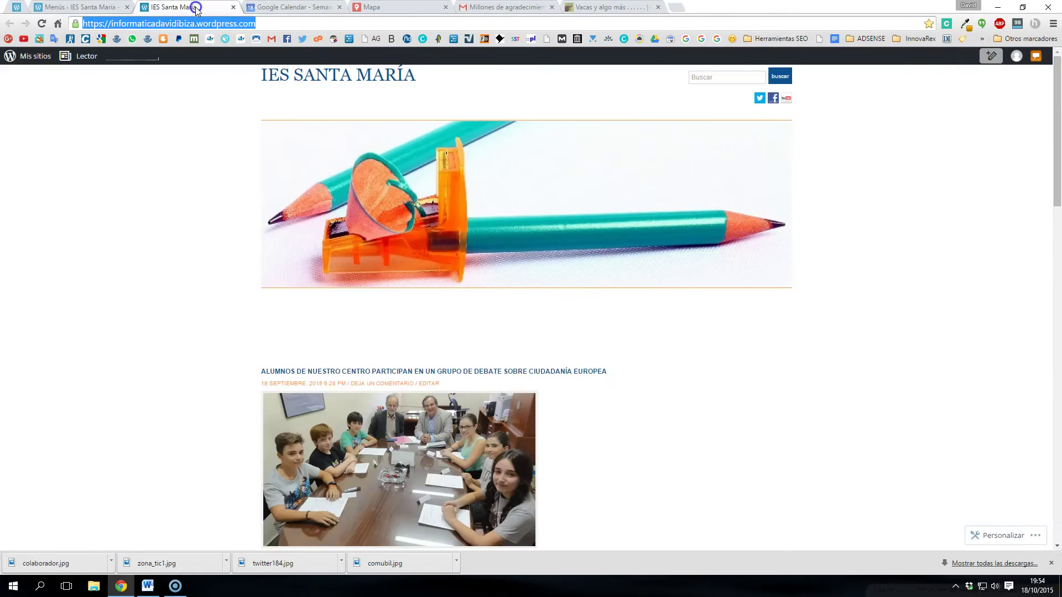
pyautogui.click(83, 7)
pyautogui.click(1018, 177)
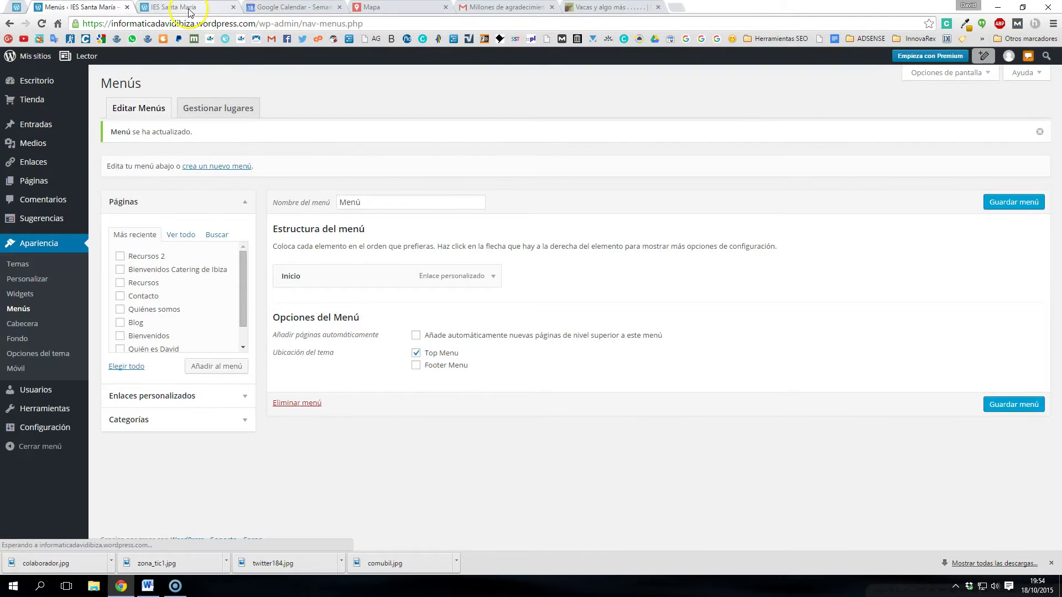
# - Reload the site's home page, check the Inicio item in the top menu, and return to the menu editor
pyautogui.click(189, 8)
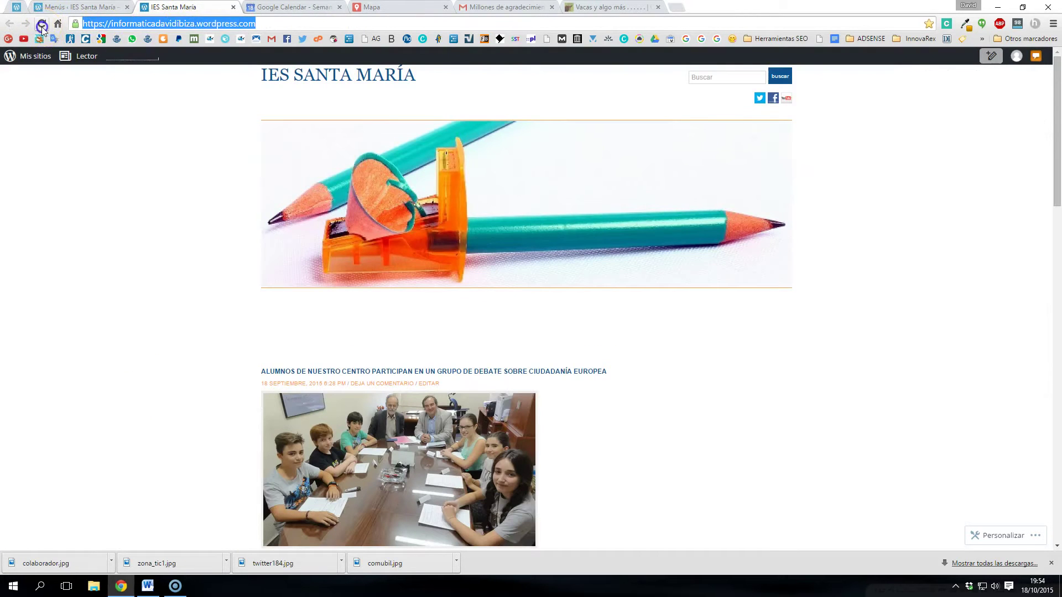
pyautogui.click(42, 25)
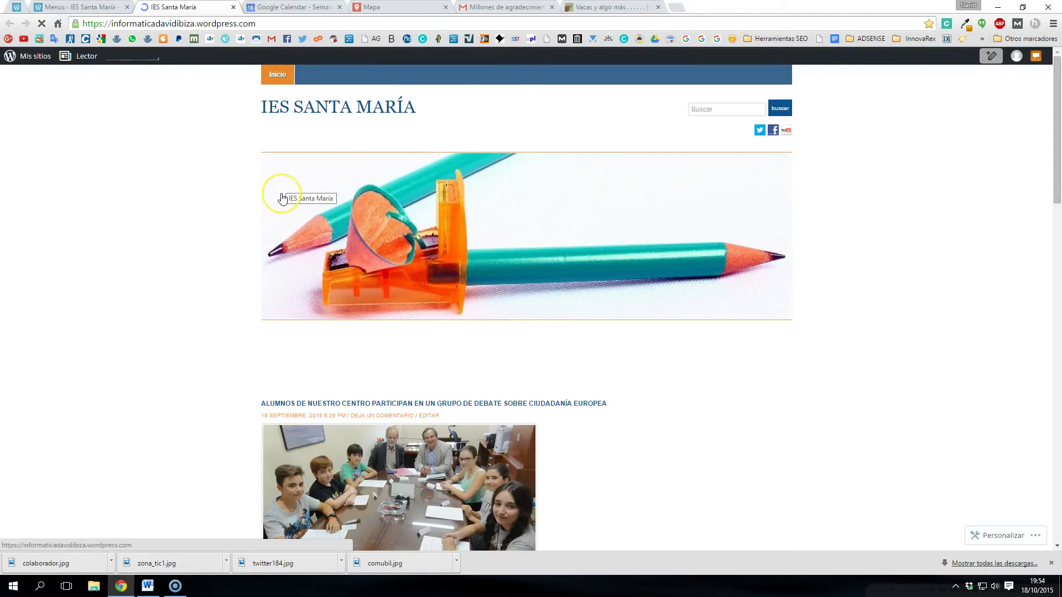
pyautogui.click(116, 38)
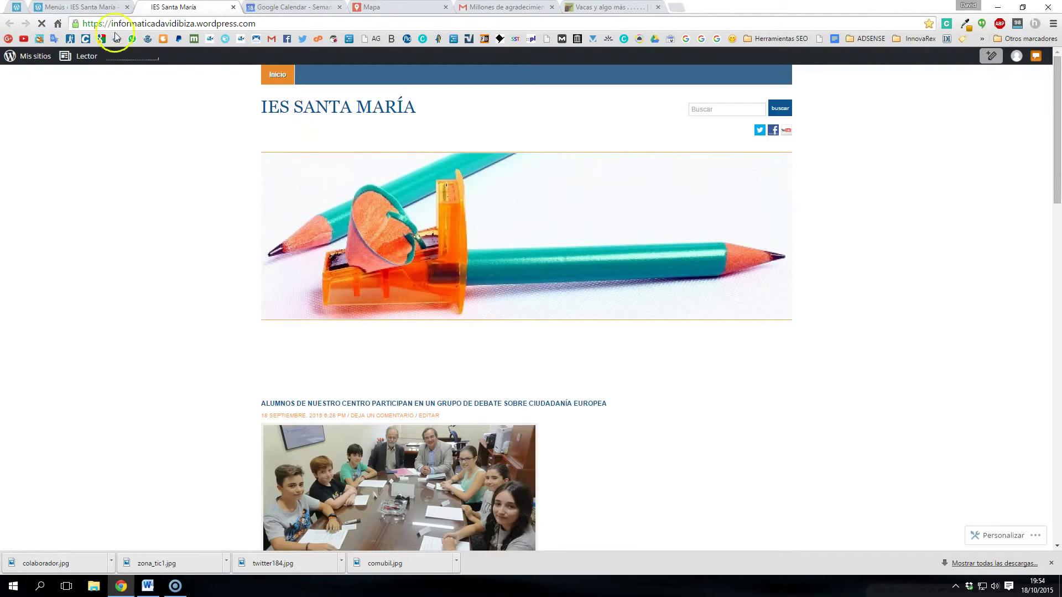
pyautogui.click(332, 107)
pyautogui.click(202, 334)
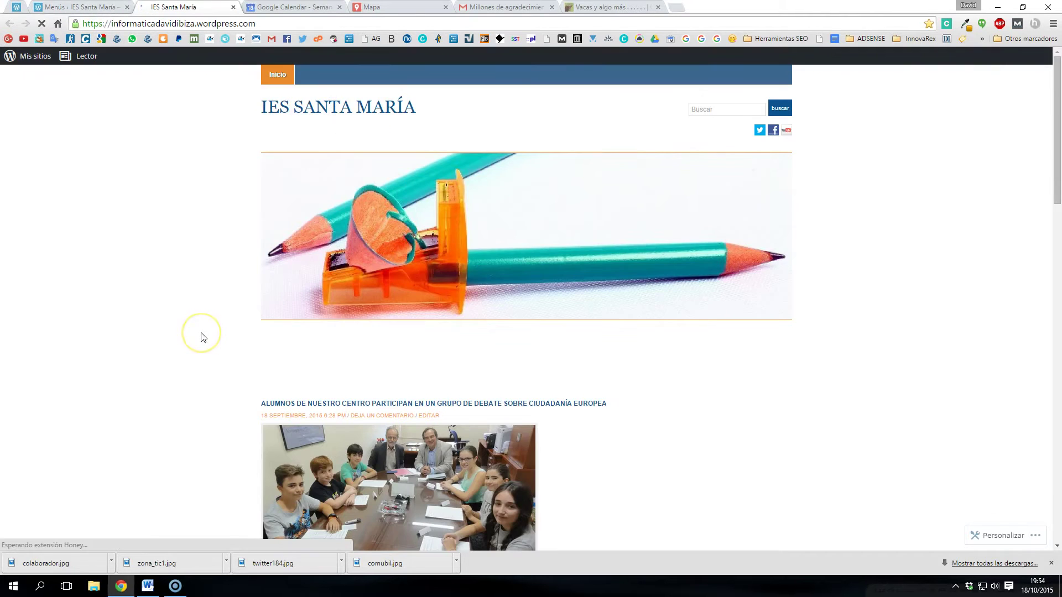
pyautogui.click(291, 74)
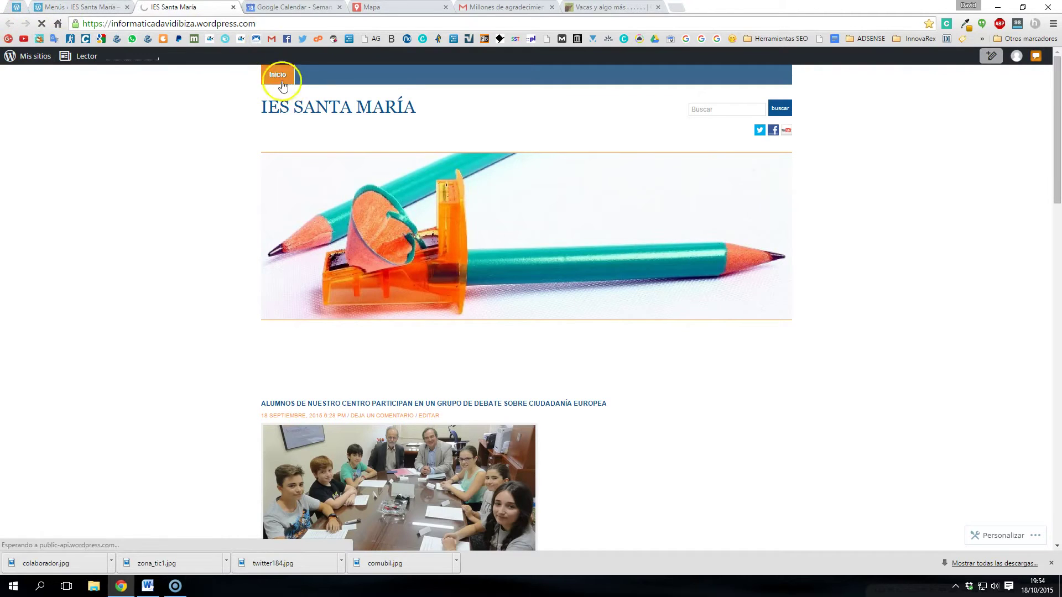
pyautogui.click(63, 11)
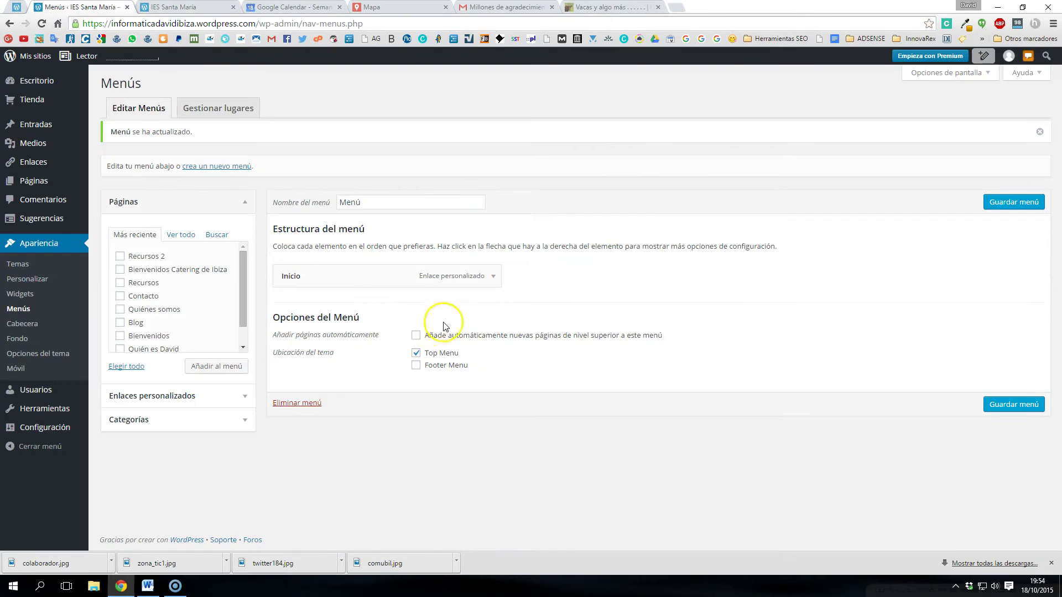
# - Look up the item after Inicio in the Word outline and add a custom link named Servicios to the menu
pyautogui.click(148, 586)
pyautogui.doubleClick(381, 279)
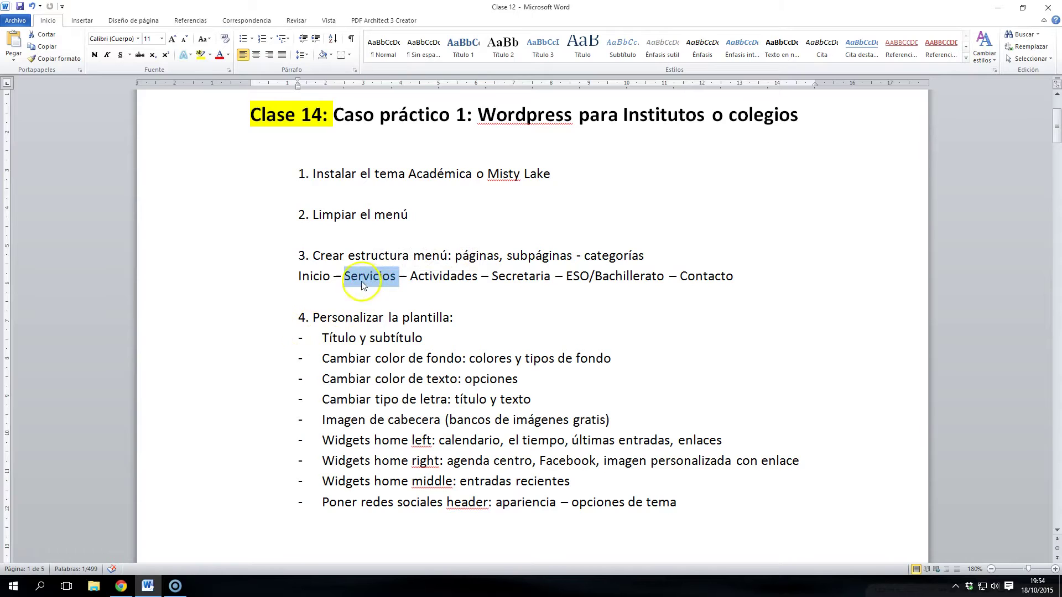
pyautogui.click(121, 586)
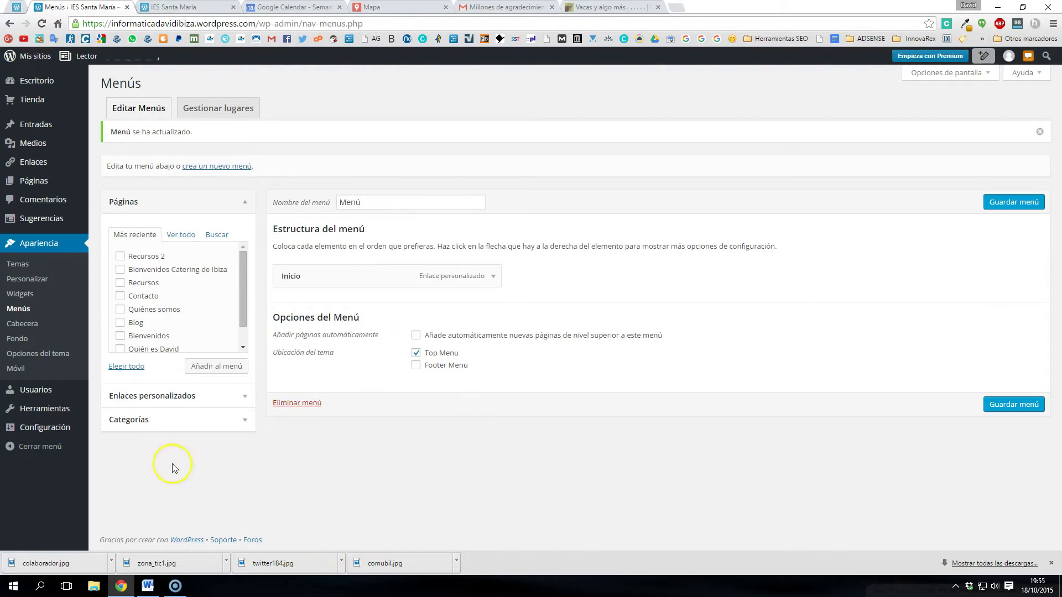
pyautogui.click(242, 402)
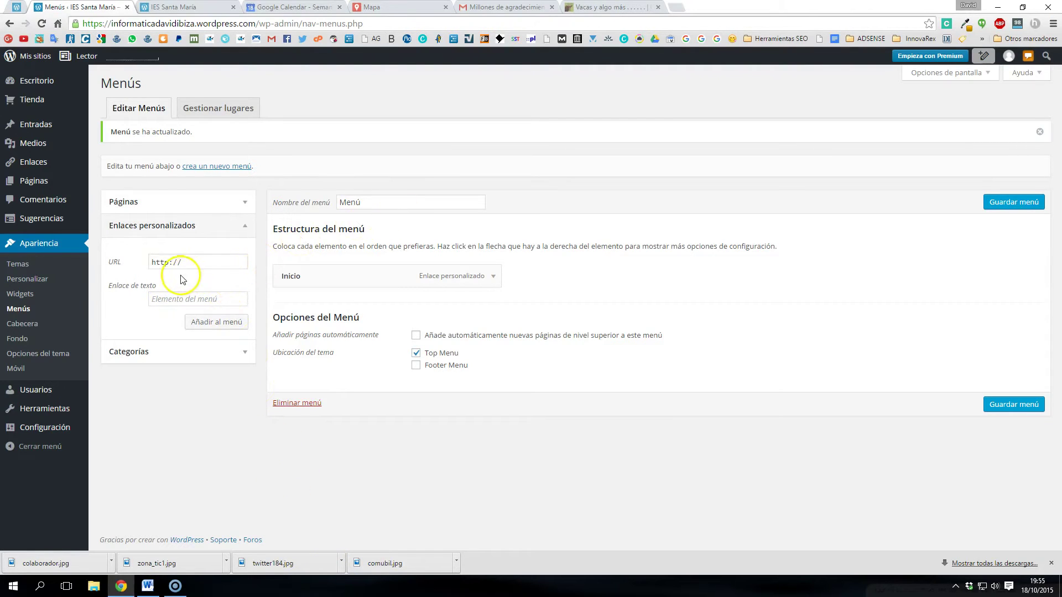
pyautogui.click(188, 301)
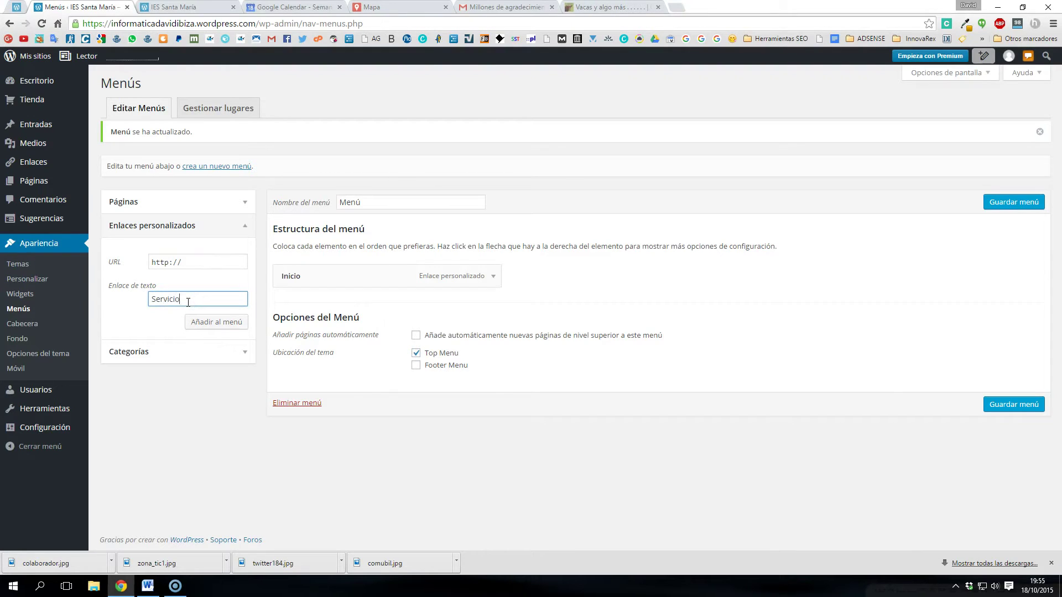
pyautogui.moveTo(190, 265); pyautogui.dragTo(137, 273)
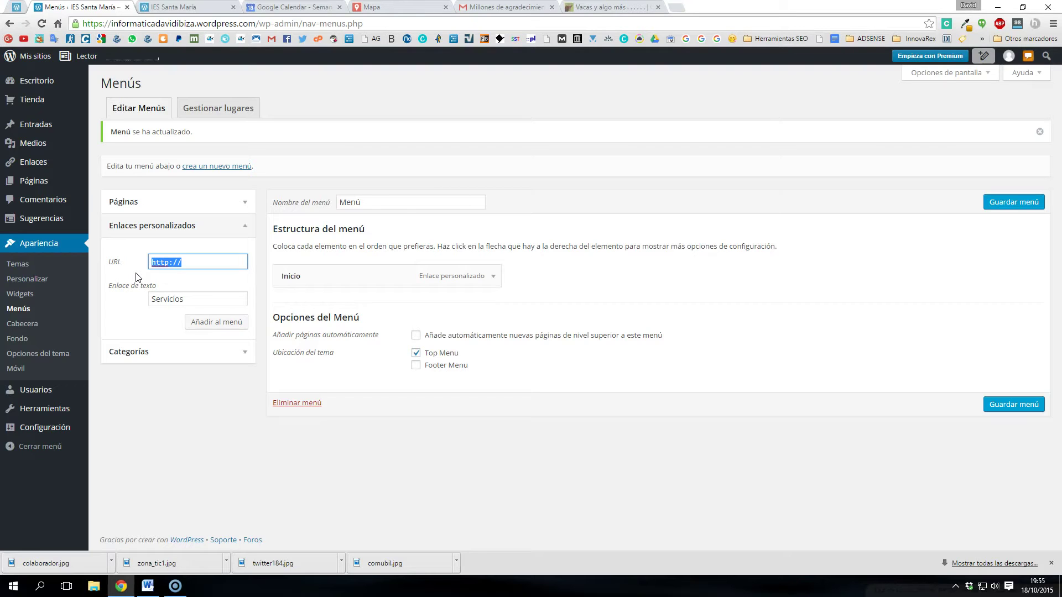
pyautogui.click(224, 325)
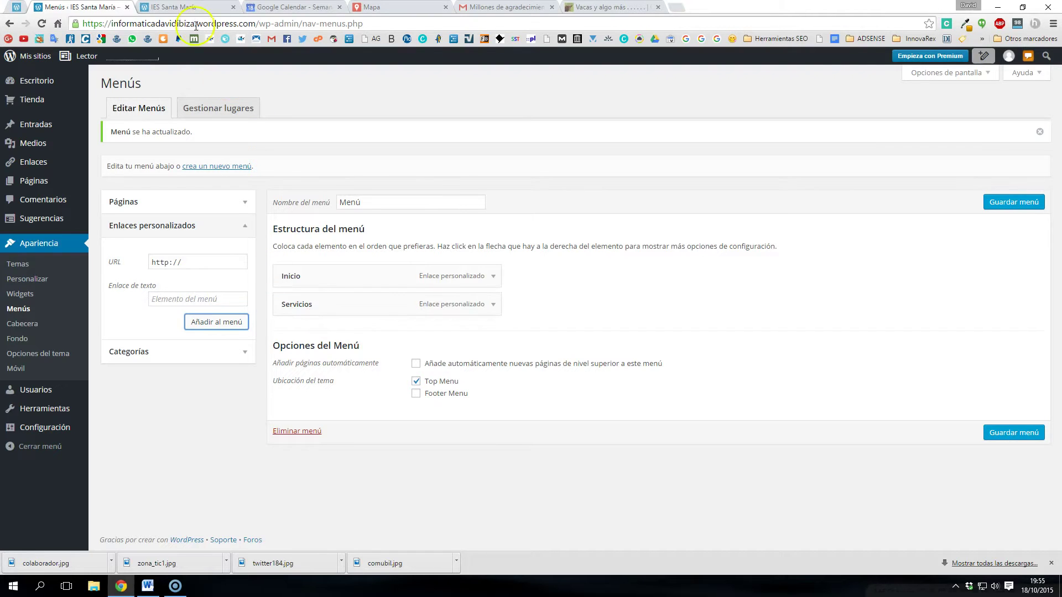
# - Look up the item after Servicios in the Word outline and add a custom link named Actividades with URL # to the menu
pyautogui.click(148, 587)
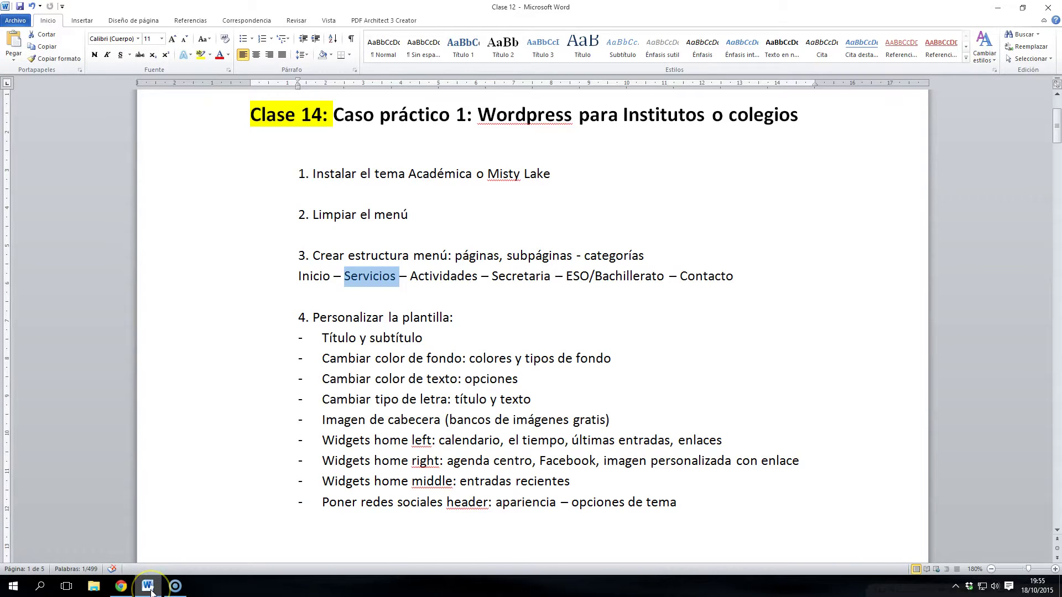
pyautogui.click(150, 587)
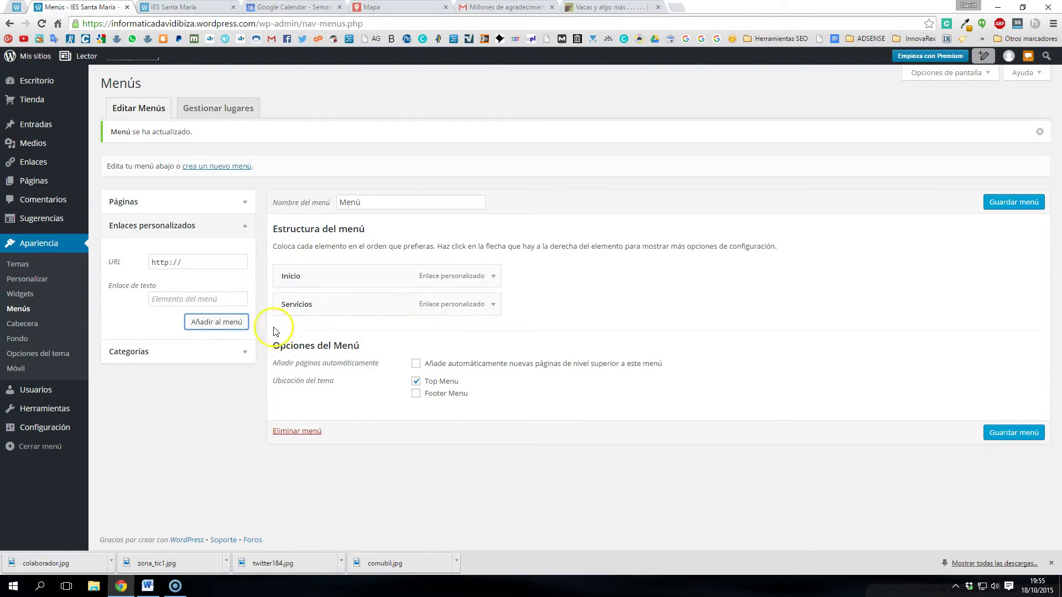
pyautogui.click(191, 300)
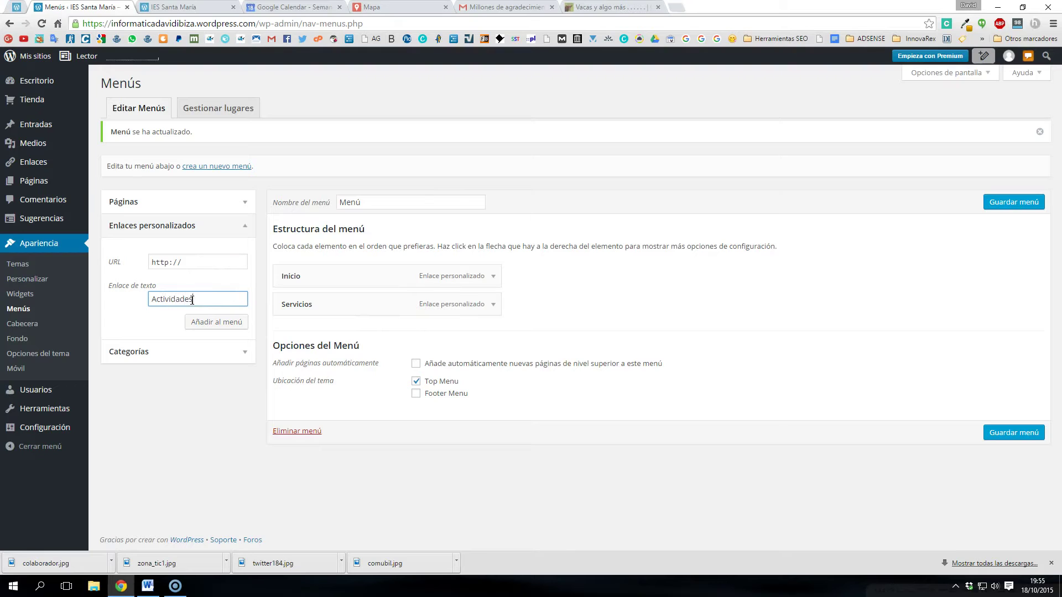
pyautogui.click(159, 268)
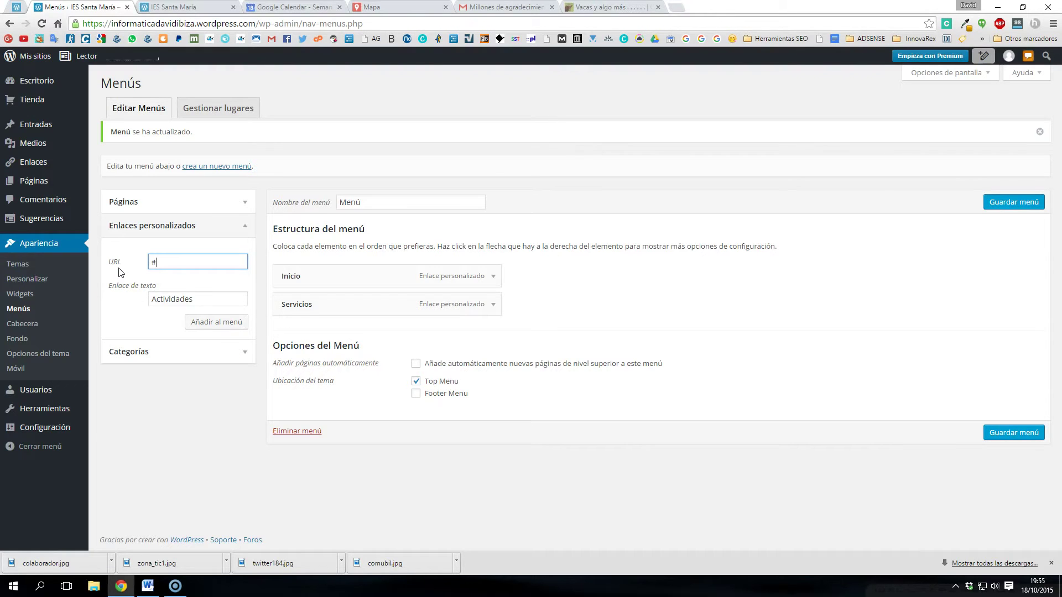
pyautogui.click(209, 327)
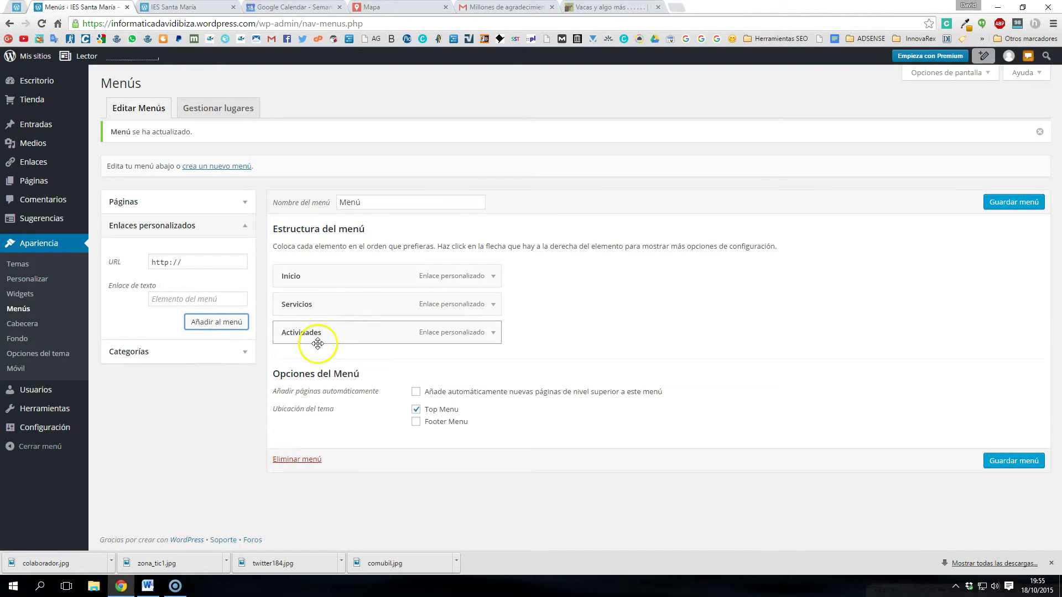
# - Add a custom link named Secretaria with URL # to the menu
pyautogui.click(185, 300)
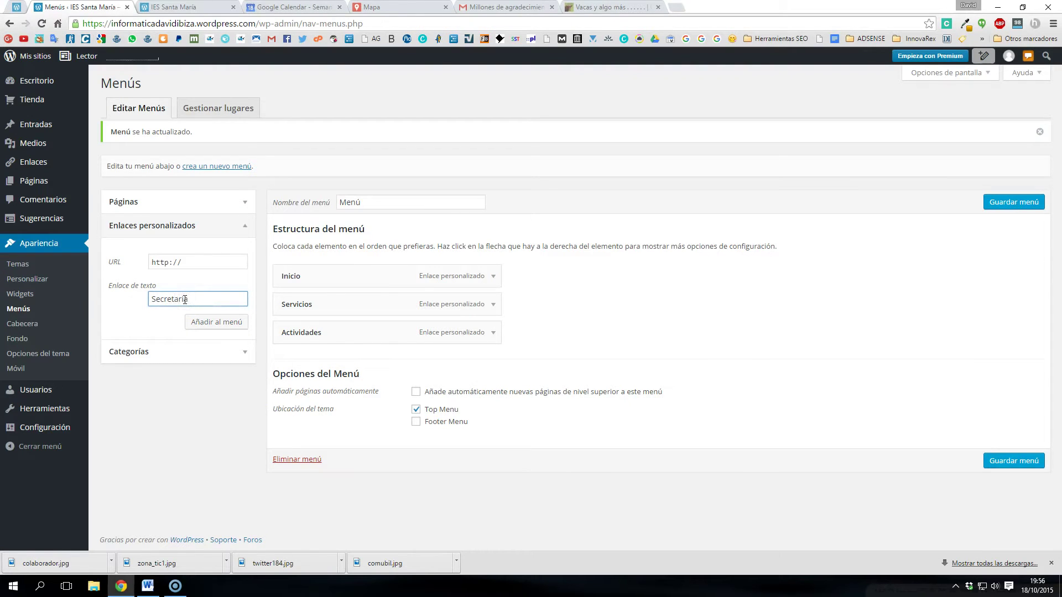
pyautogui.click(105, 255)
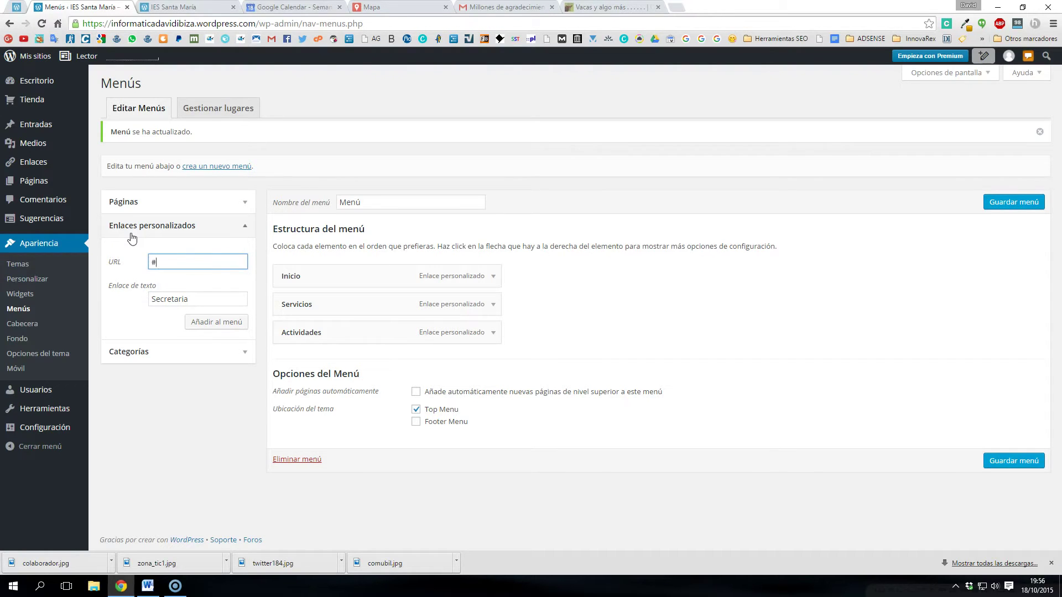
pyautogui.click(214, 322)
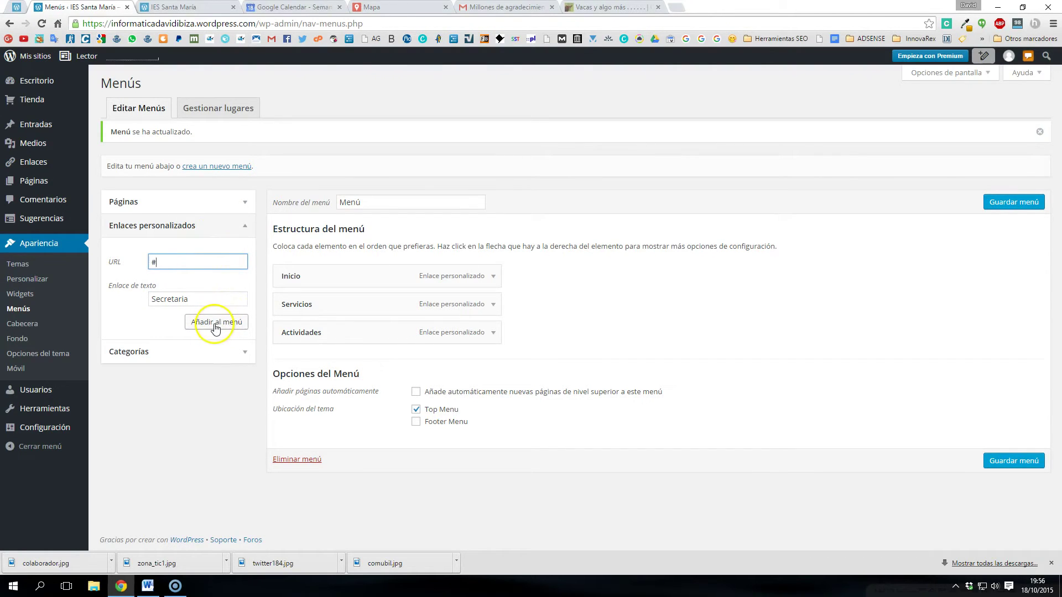
pyautogui.click(215, 327)
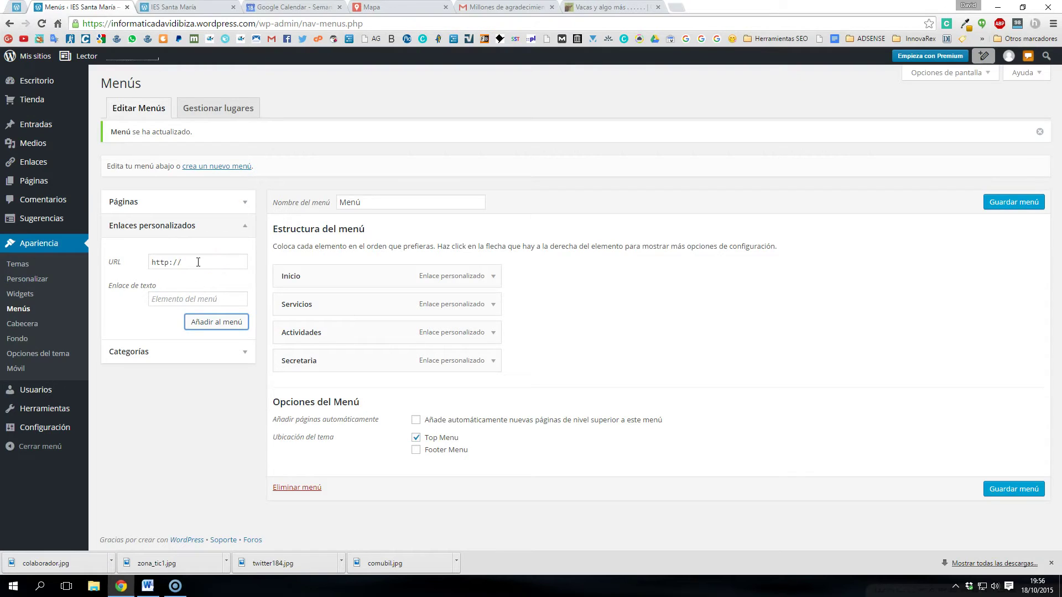
# - Add a custom link named ESO/Bachillerato to the menu and save the menu
pyautogui.click(185, 299)
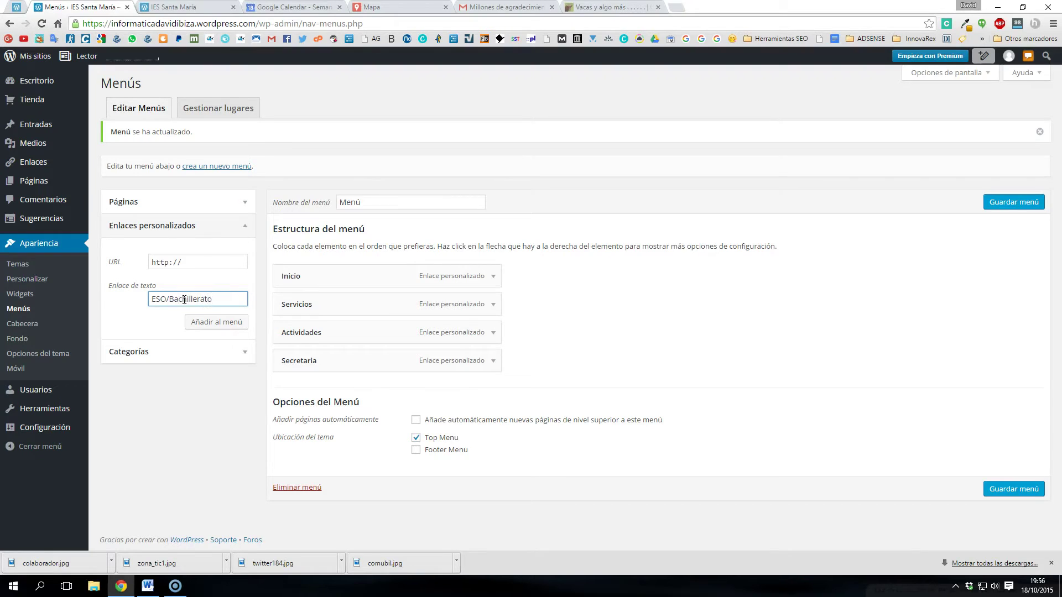
pyautogui.moveTo(183, 263); pyautogui.dragTo(146, 270)
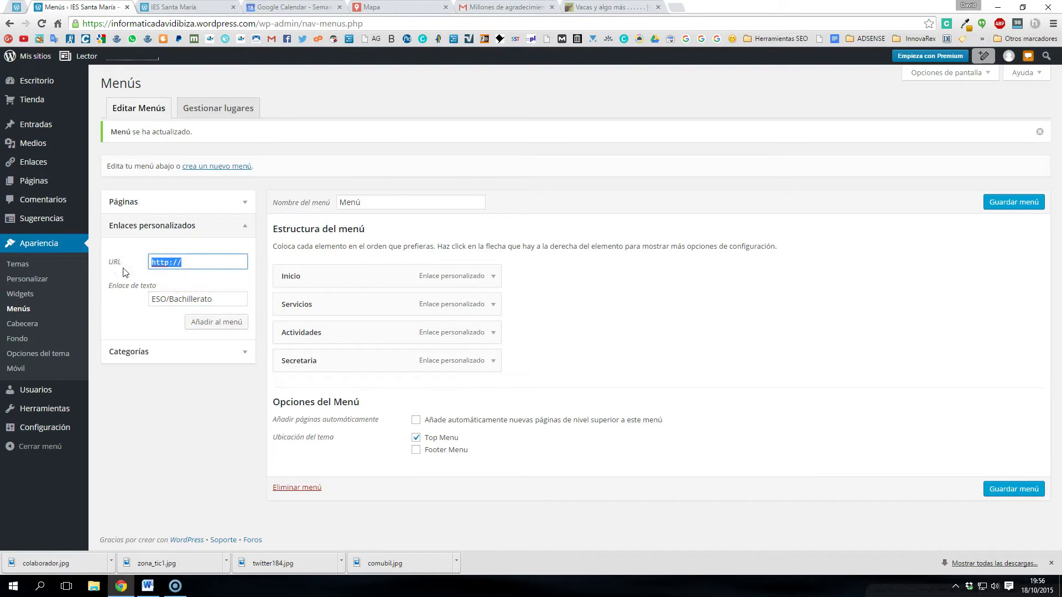
pyautogui.click(209, 323)
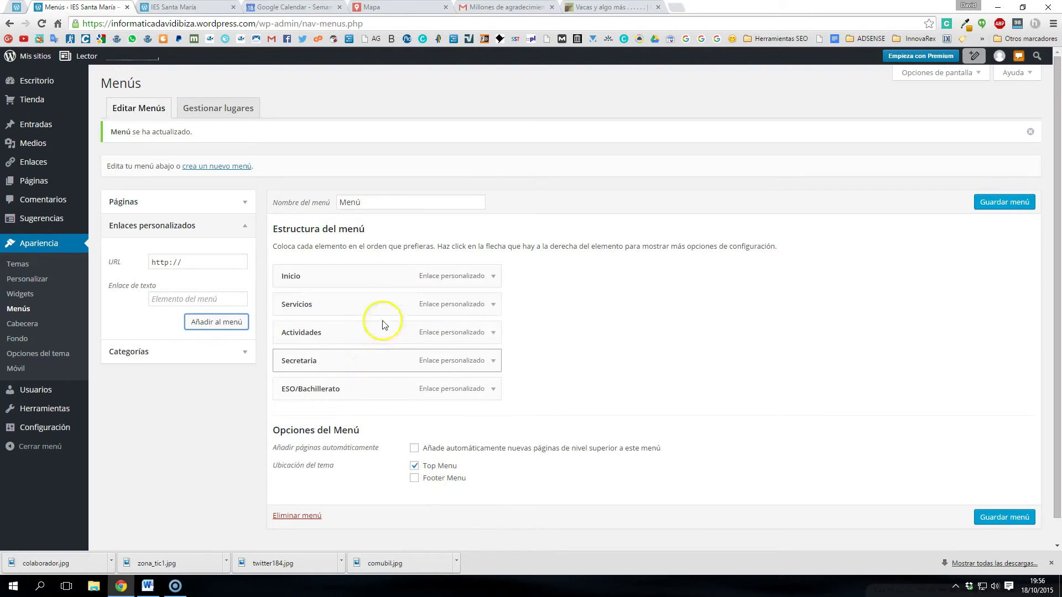
pyautogui.click(1002, 203)
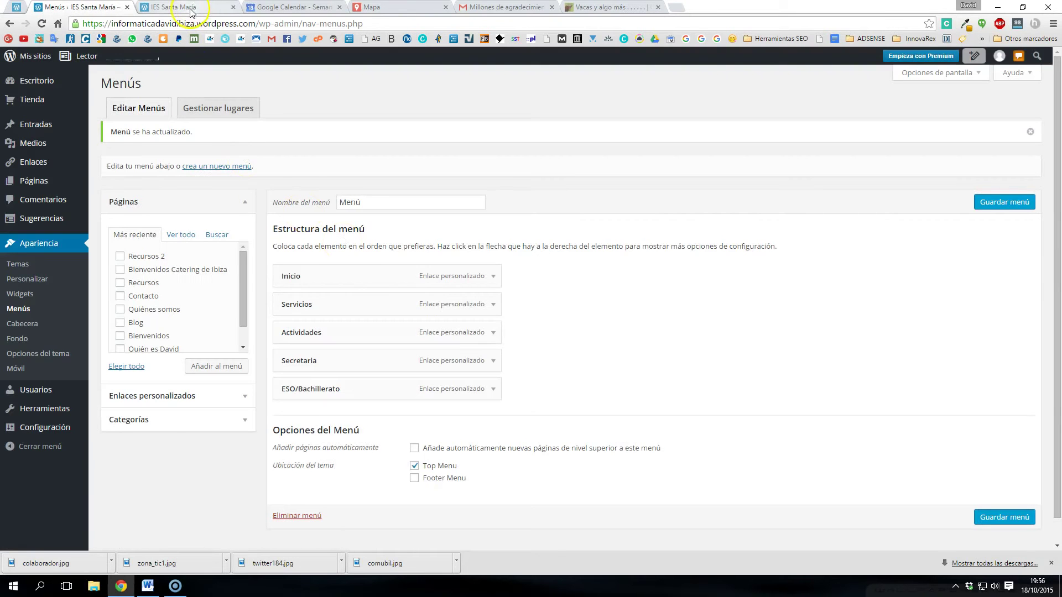
# - Reload the site's home page to check its top menu, find the last menu item in the Word outline, and return to the menu editor
pyautogui.click(185, 11)
pyautogui.click(40, 23)
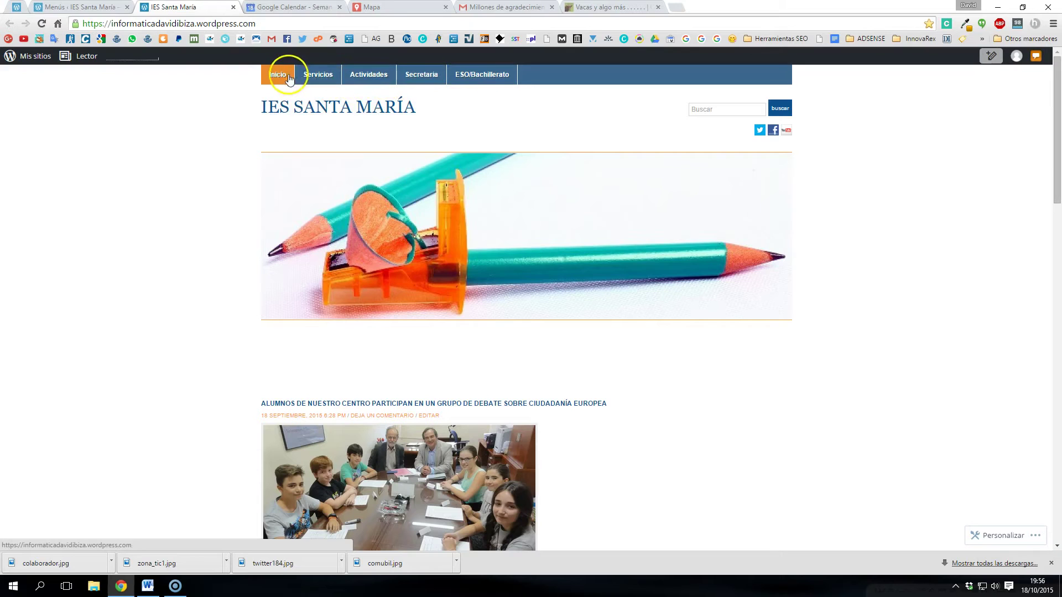
pyautogui.click(147, 586)
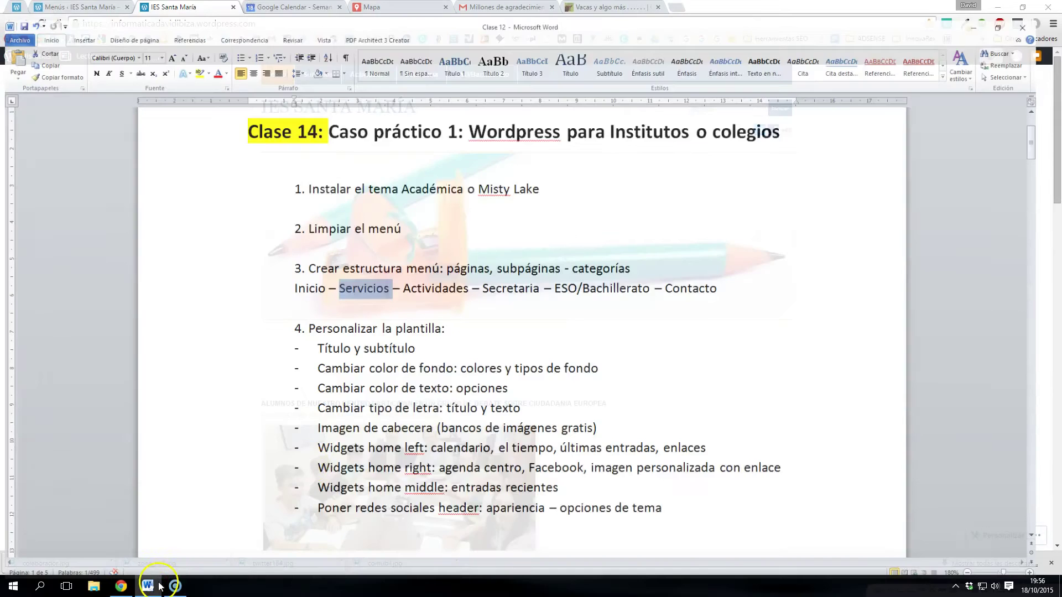
pyautogui.doubleClick(711, 278)
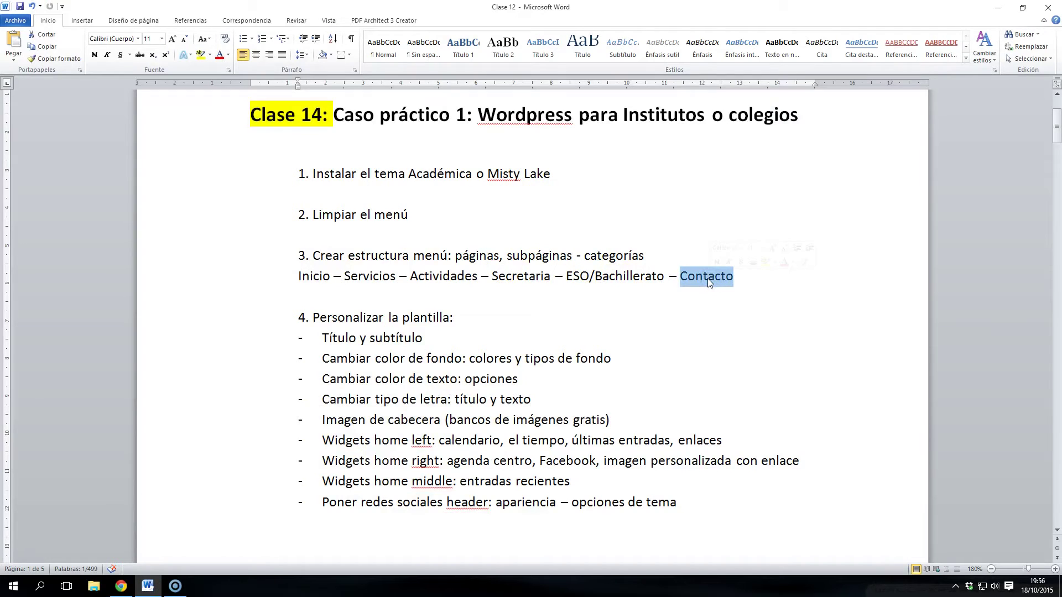
pyautogui.click(121, 586)
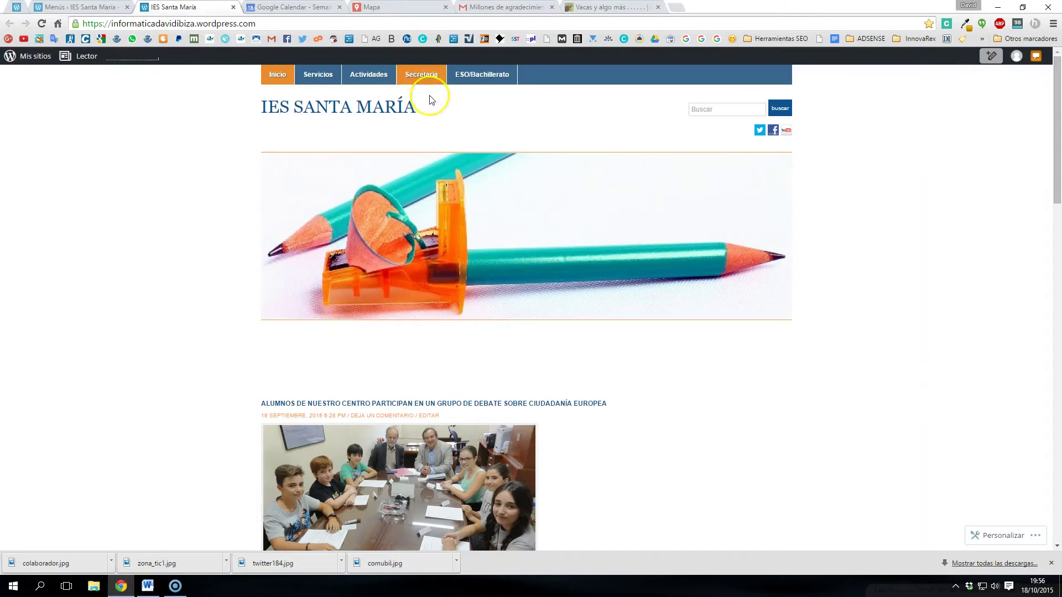
pyautogui.click(82, 8)
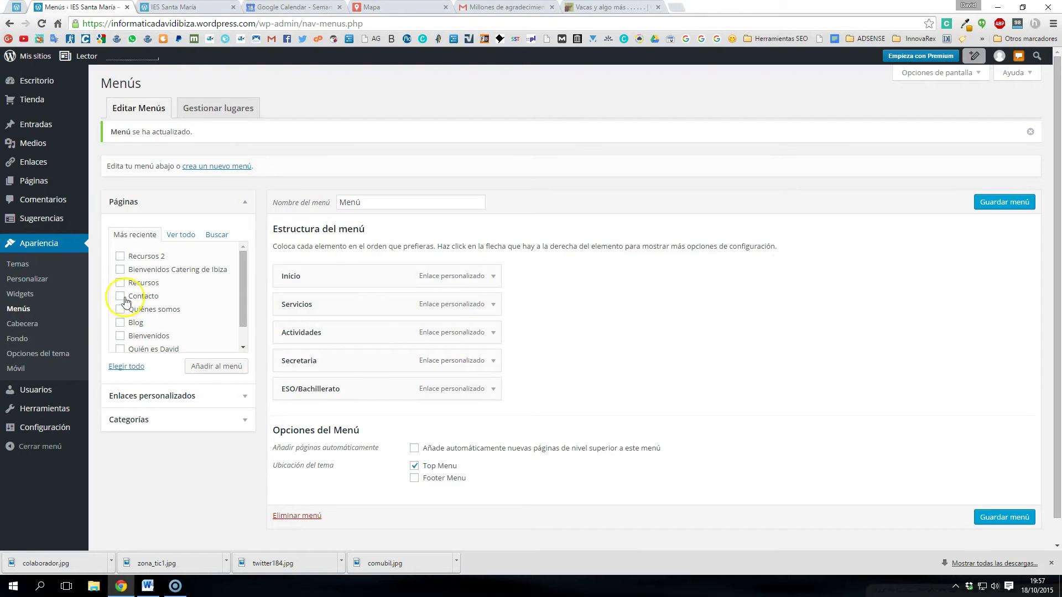
# - Create a new page titled Contactoo and place the cursor in its empty body
pyautogui.moveTo(41, 185)
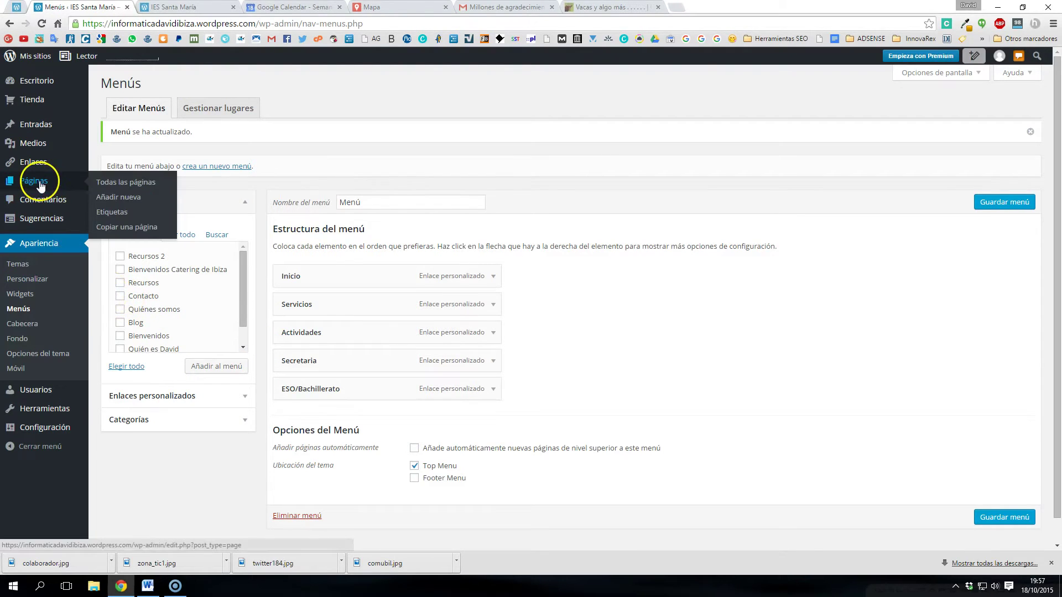
pyautogui.click(113, 198)
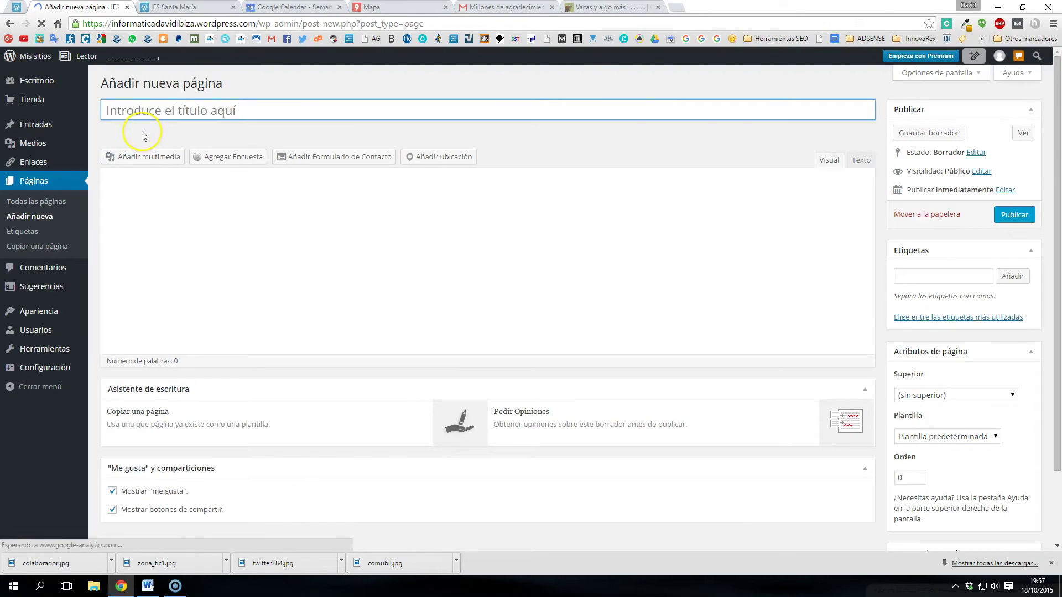
pyautogui.write('Contactoo')
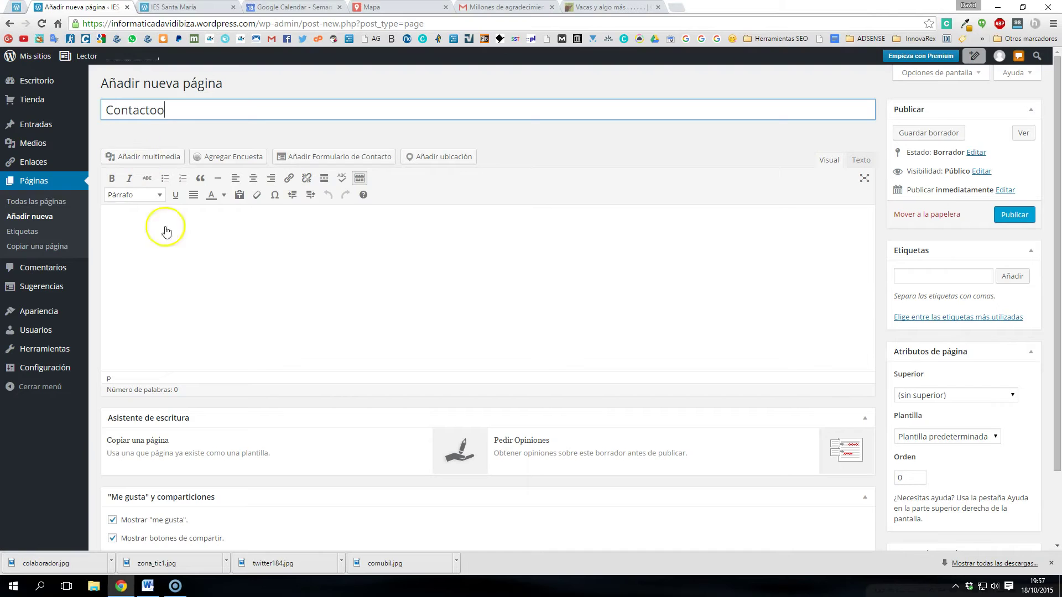
pyautogui.click(163, 232)
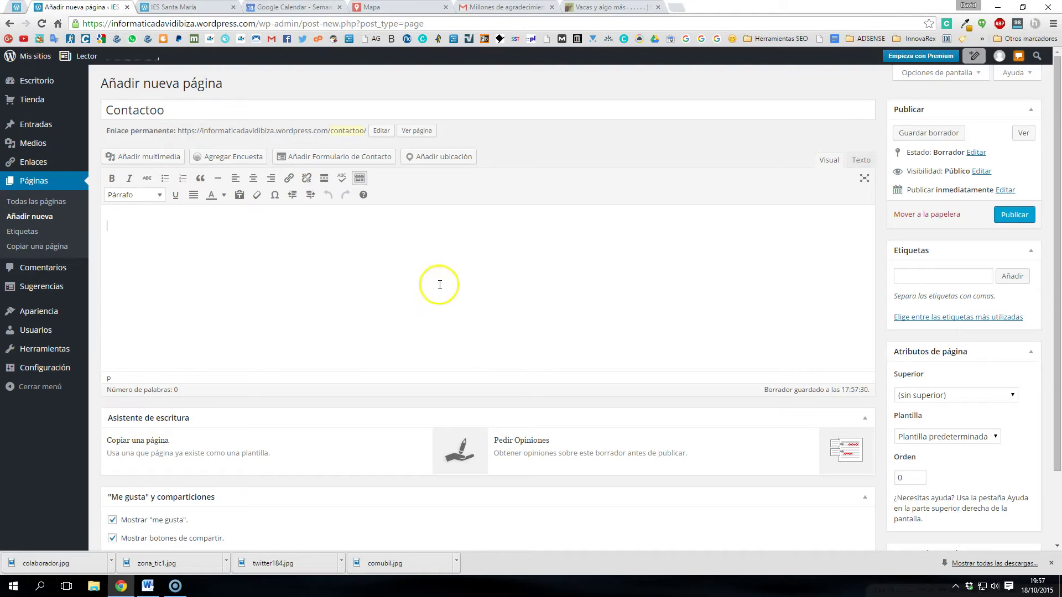
# - Start a contact form for the page and remove its Sitio web field
pyautogui.click(337, 161)
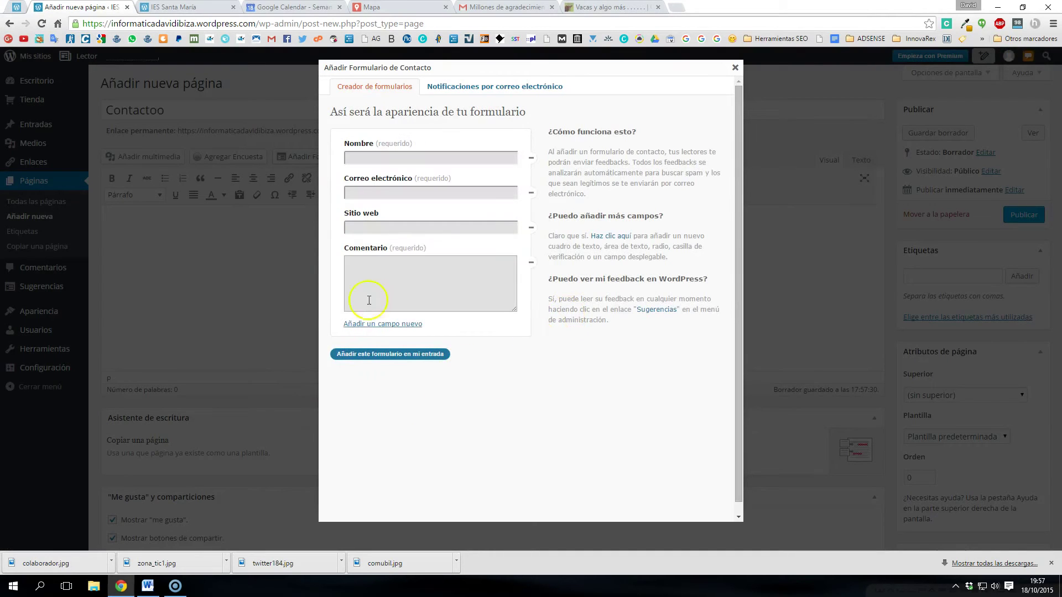
pyautogui.moveTo(387, 194)
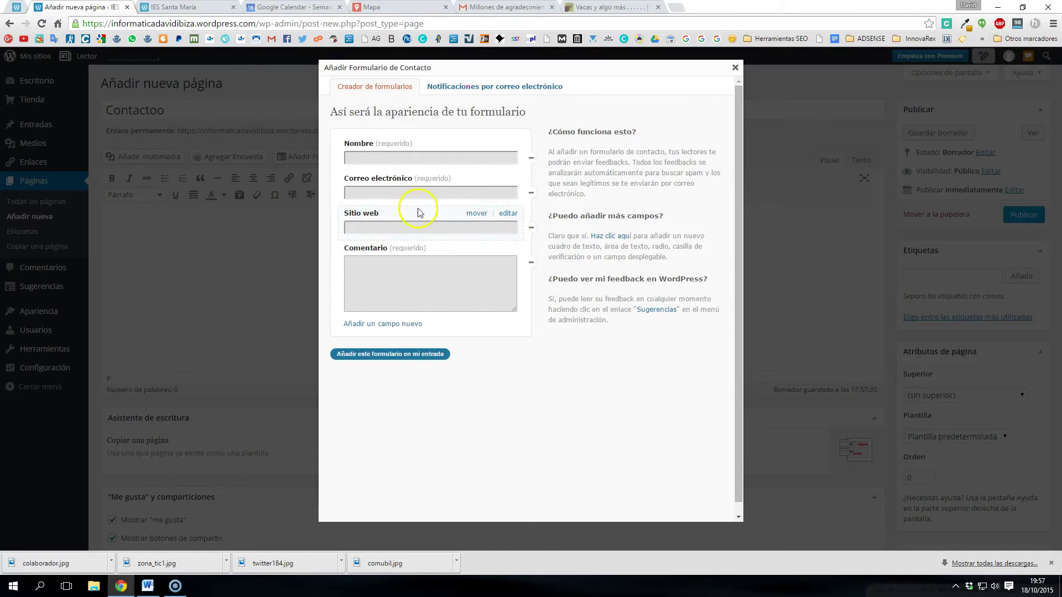
pyautogui.click(508, 219)
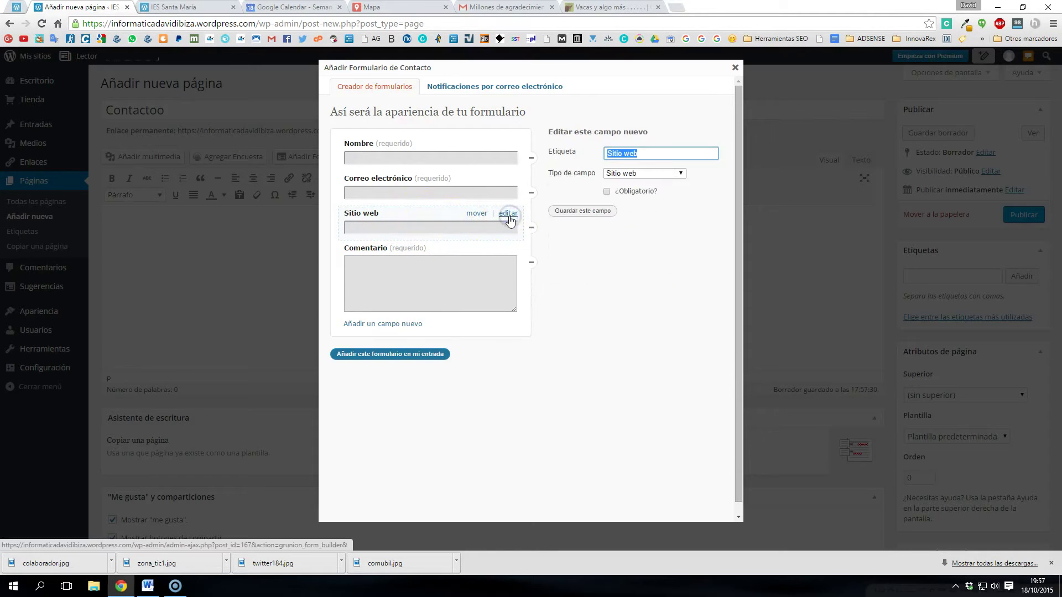
pyautogui.click(643, 173)
pyautogui.click(625, 279)
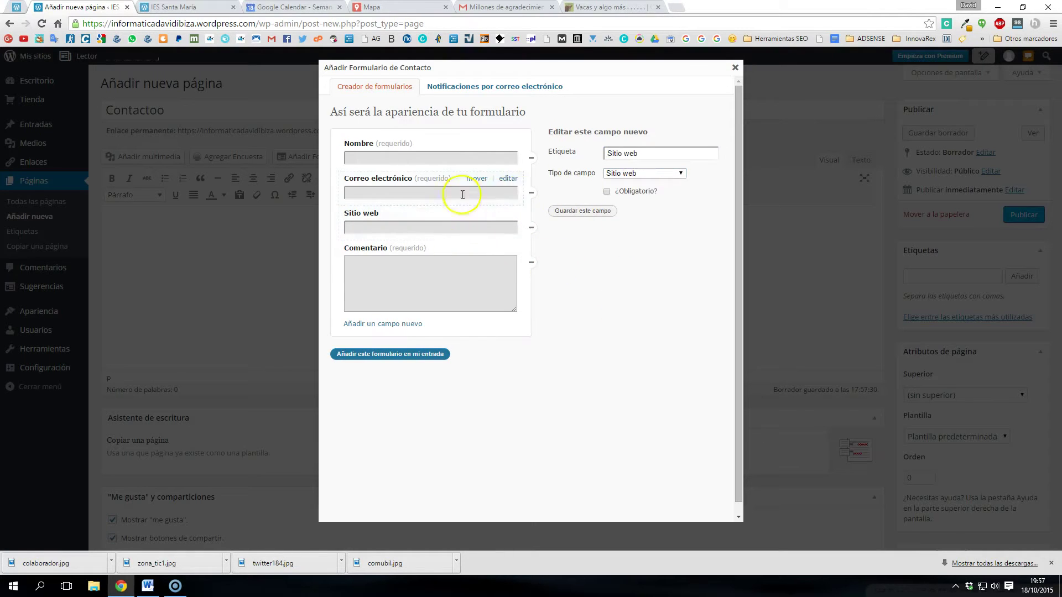
pyautogui.click(531, 229)
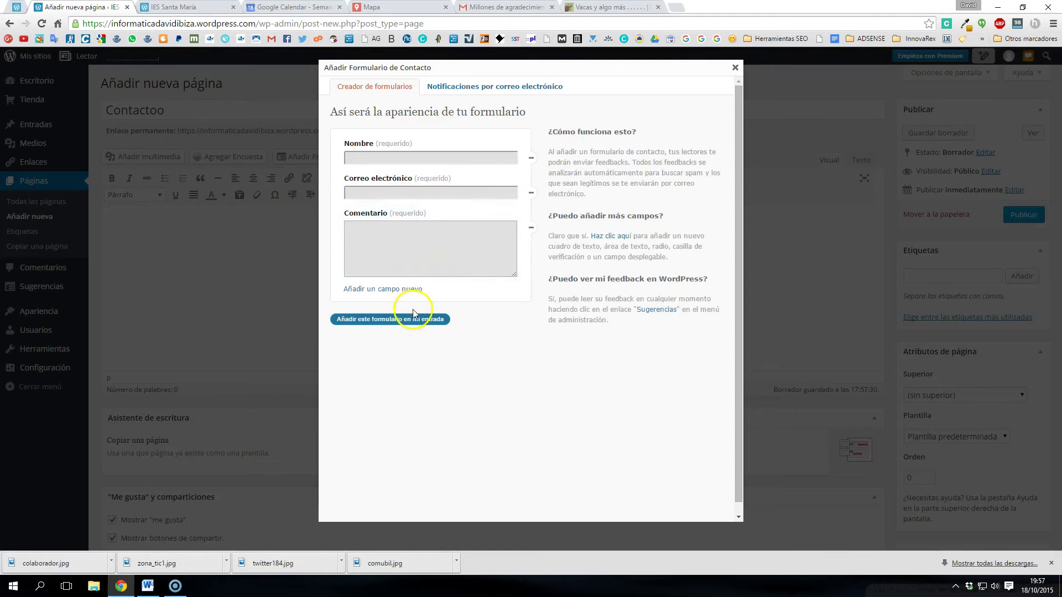
pyautogui.click(390, 158)
pyautogui.click(389, 192)
pyautogui.click(404, 243)
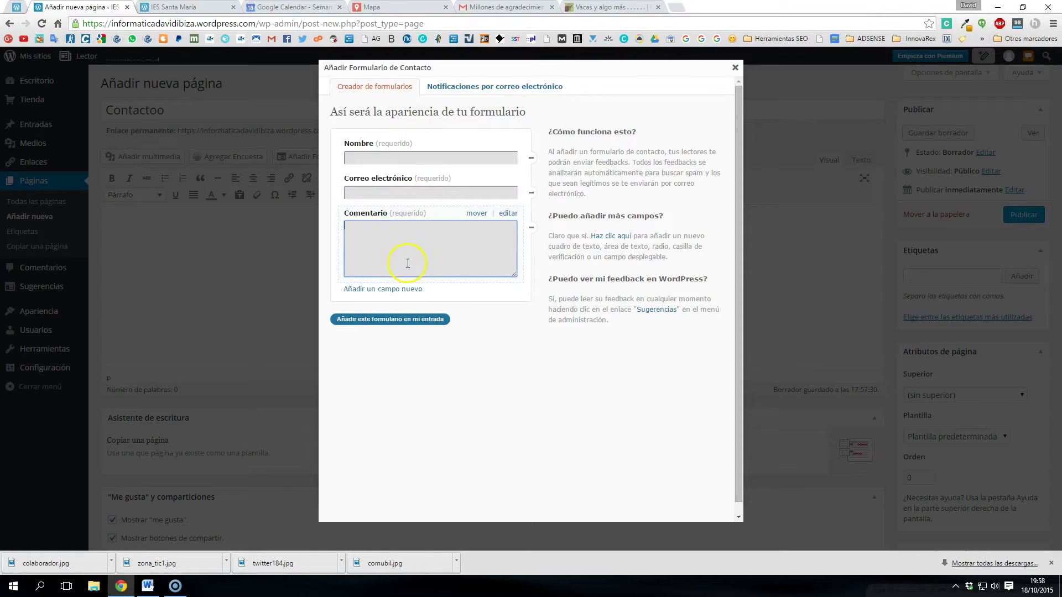
# - Enter the school's e-mail address as the form's notification recipient, leave the subject line empty, save, and recheck the saved setting
pyautogui.click(487, 88)
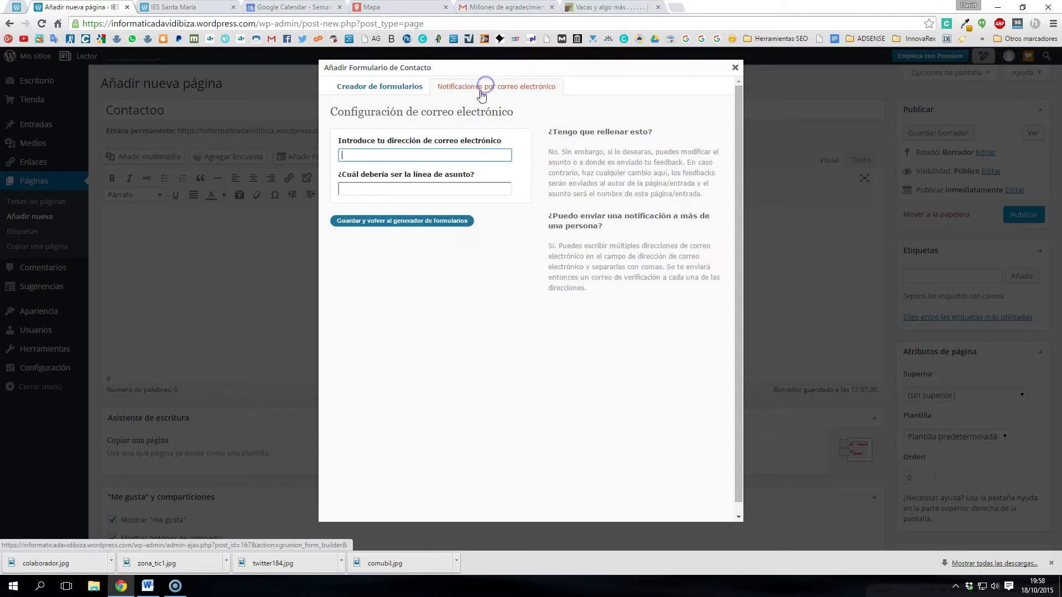
pyautogui.click(413, 156)
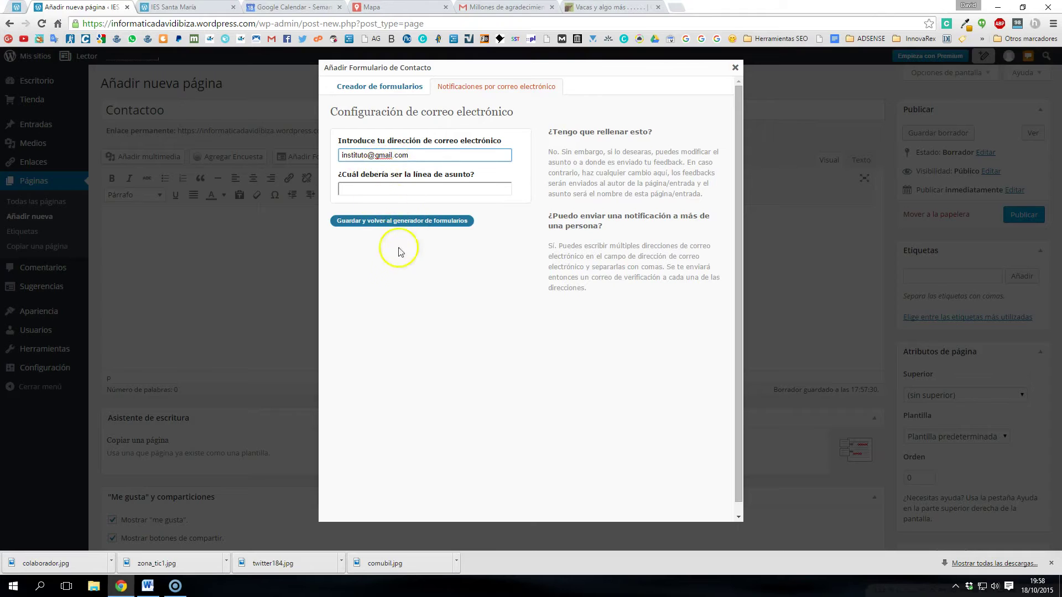
pyautogui.click(397, 222)
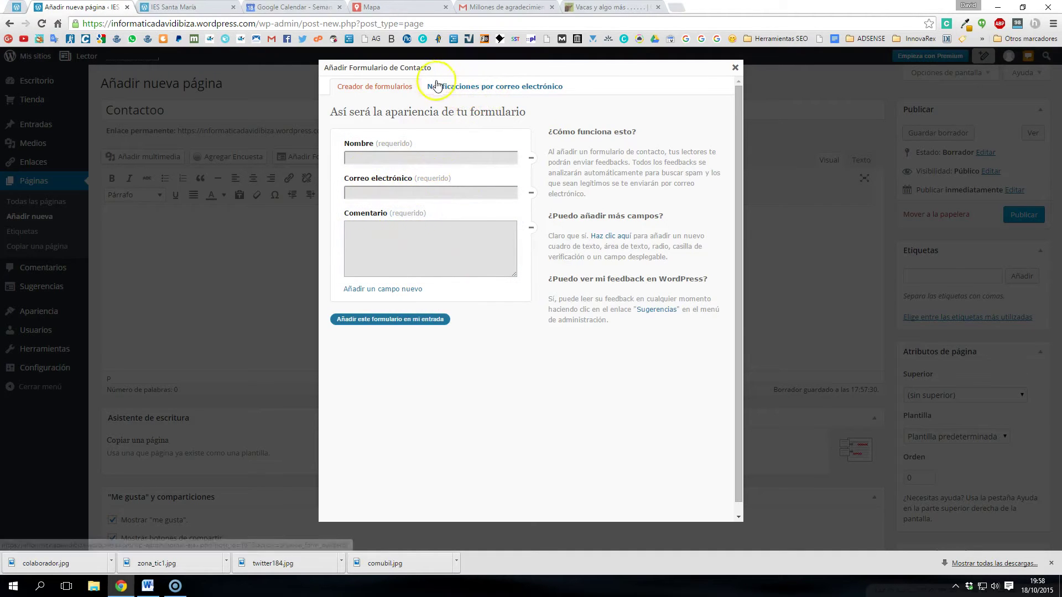
pyautogui.click(500, 93)
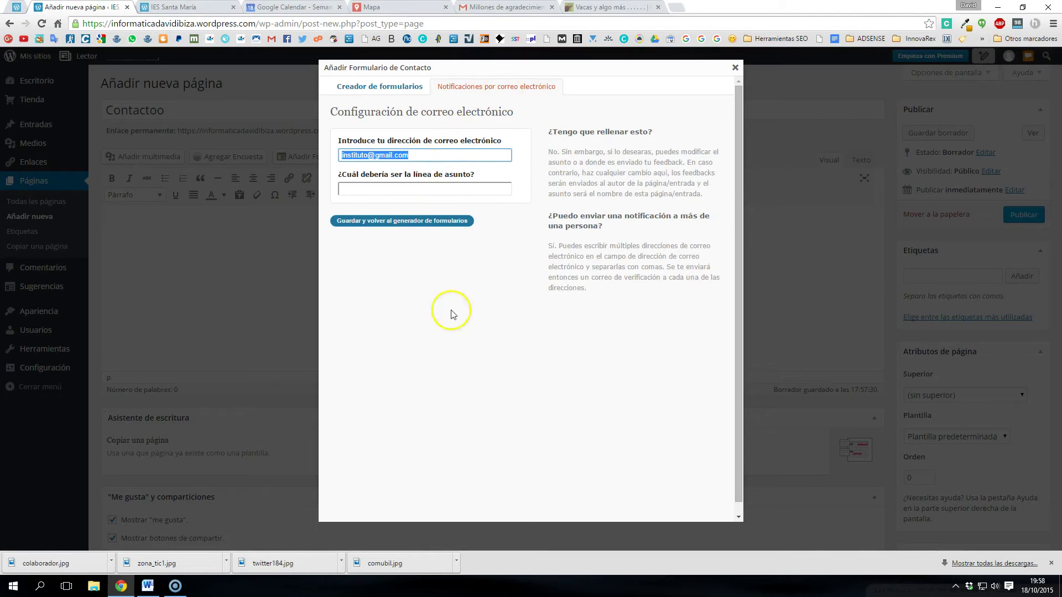
pyautogui.click(400, 222)
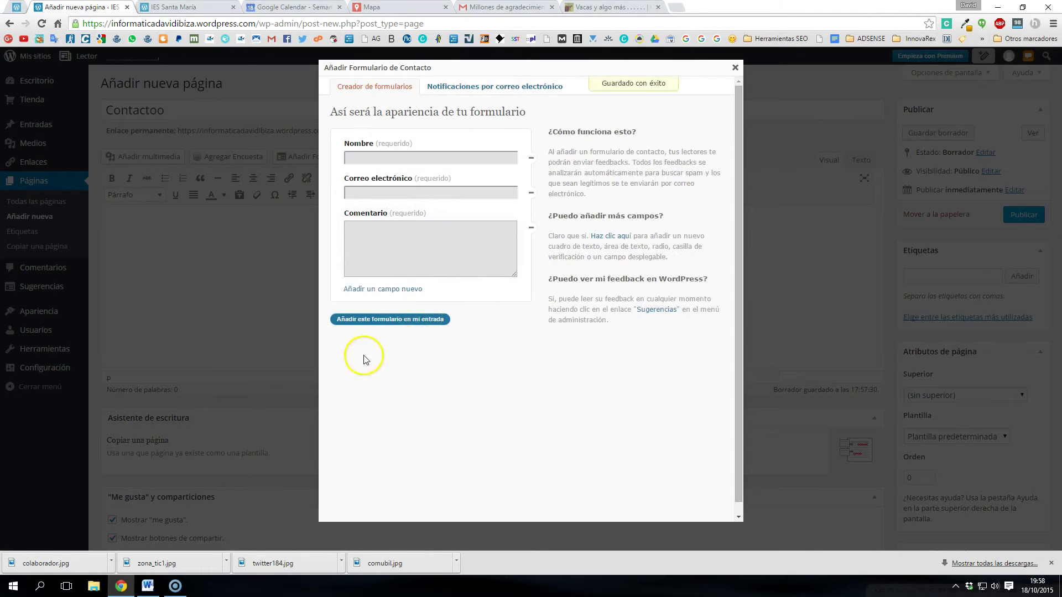
# - Insert the finished contact form into the Contactoo page and publish the page
pyautogui.click(379, 320)
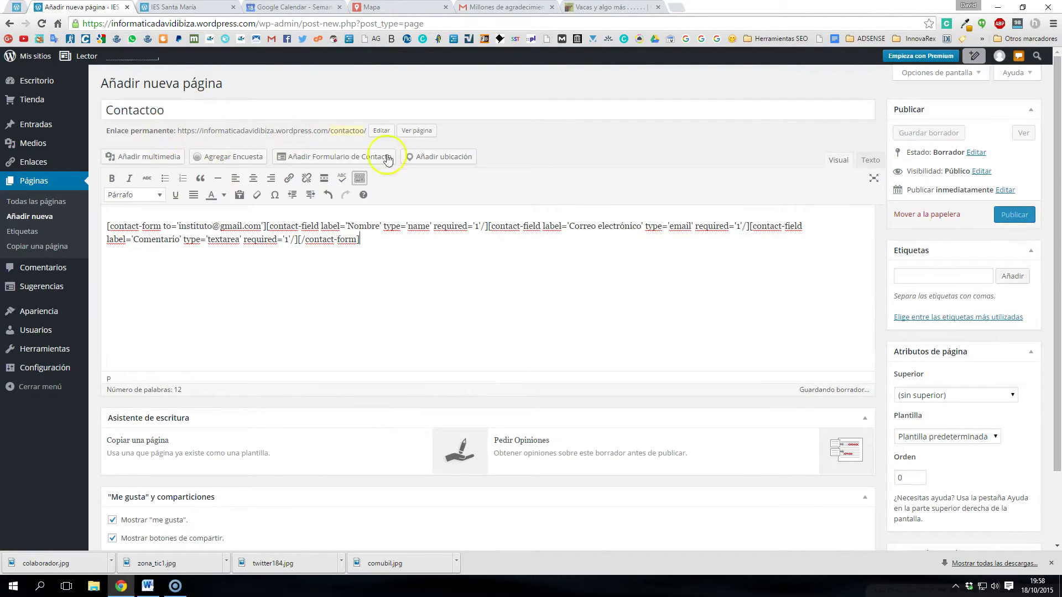
pyautogui.click(1024, 215)
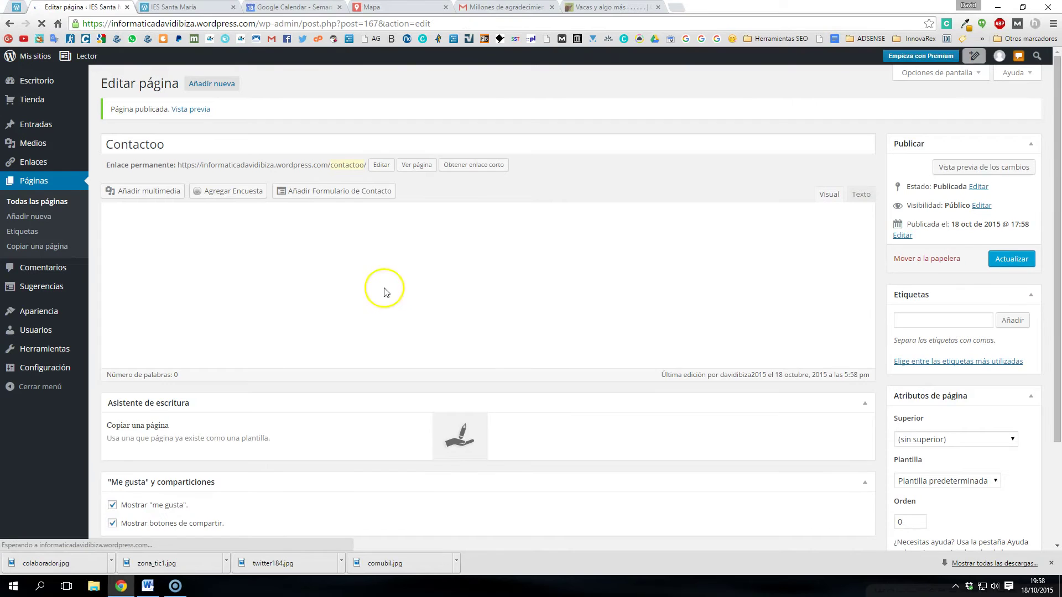
# - Add the existing Contacto page, not Contactoo, to the end of the site's menu structure and save the menu
pyautogui.moveTo(40, 316)
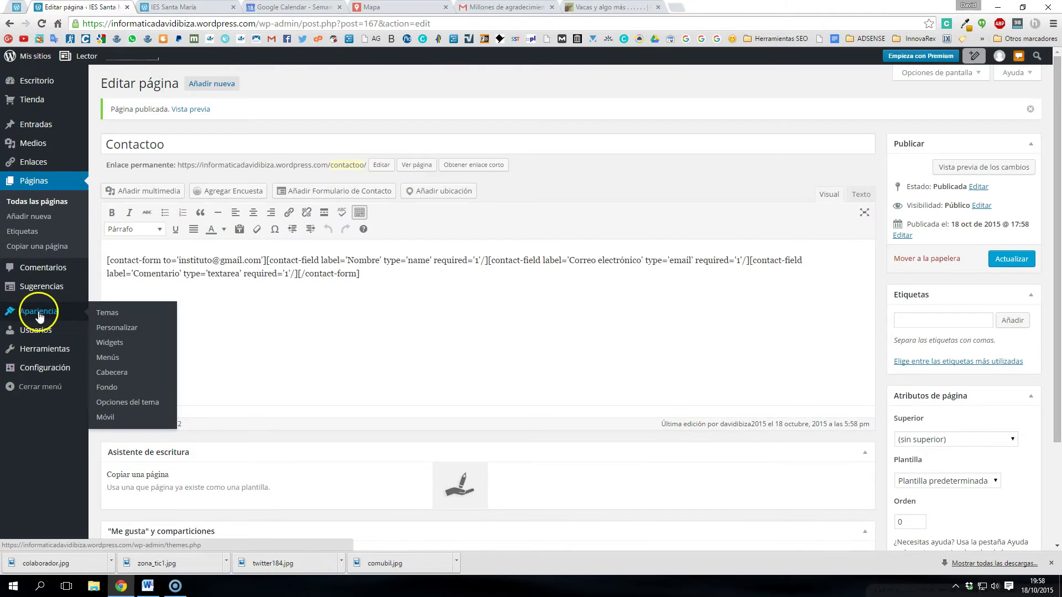
pyautogui.click(111, 372)
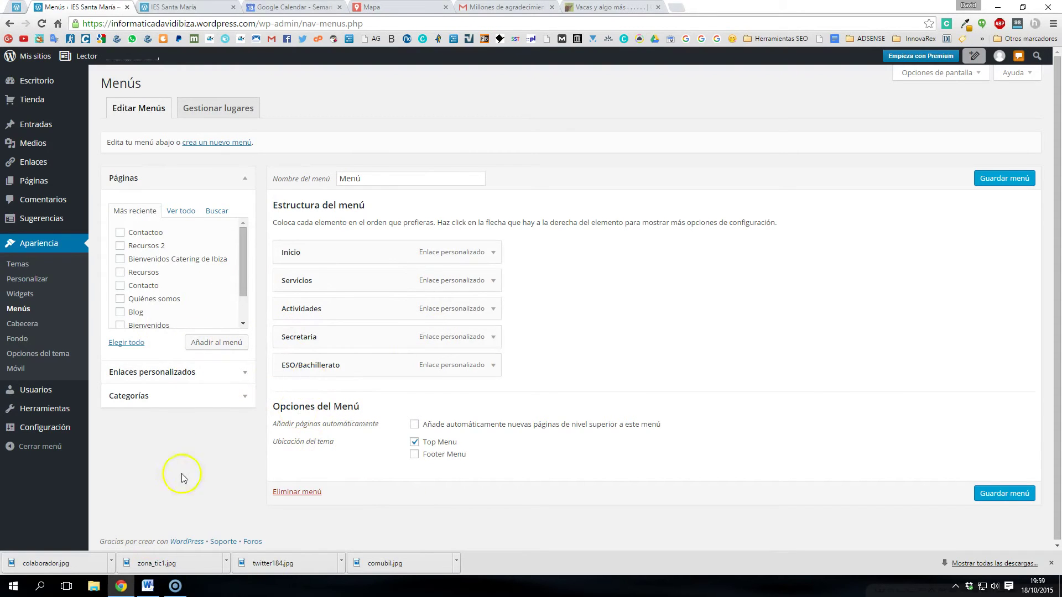
pyautogui.click(243, 179)
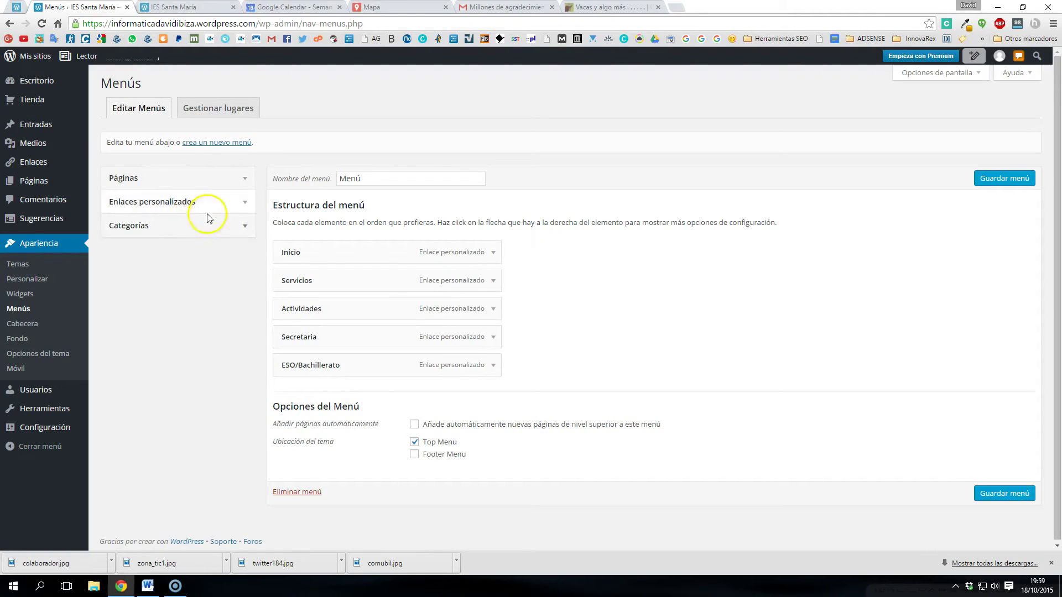
pyautogui.click(246, 180)
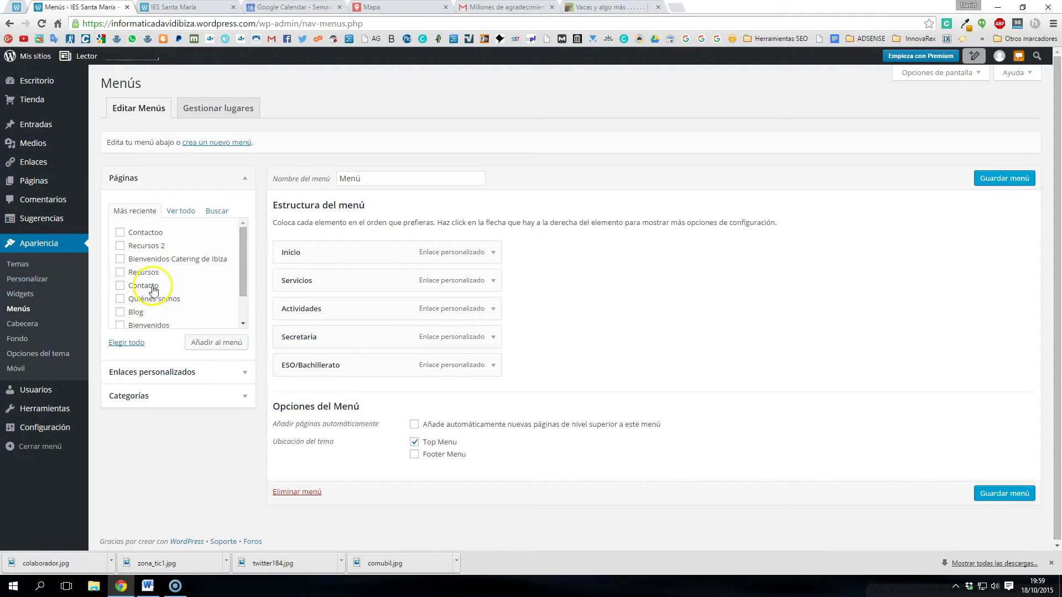
pyautogui.click(120, 232)
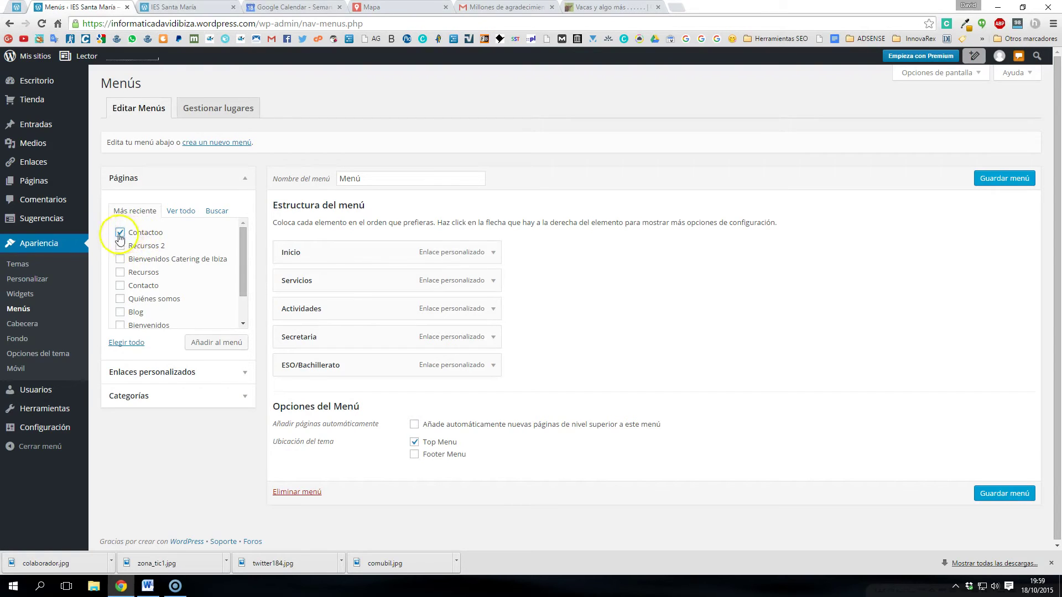
pyautogui.click(121, 234)
pyautogui.click(120, 285)
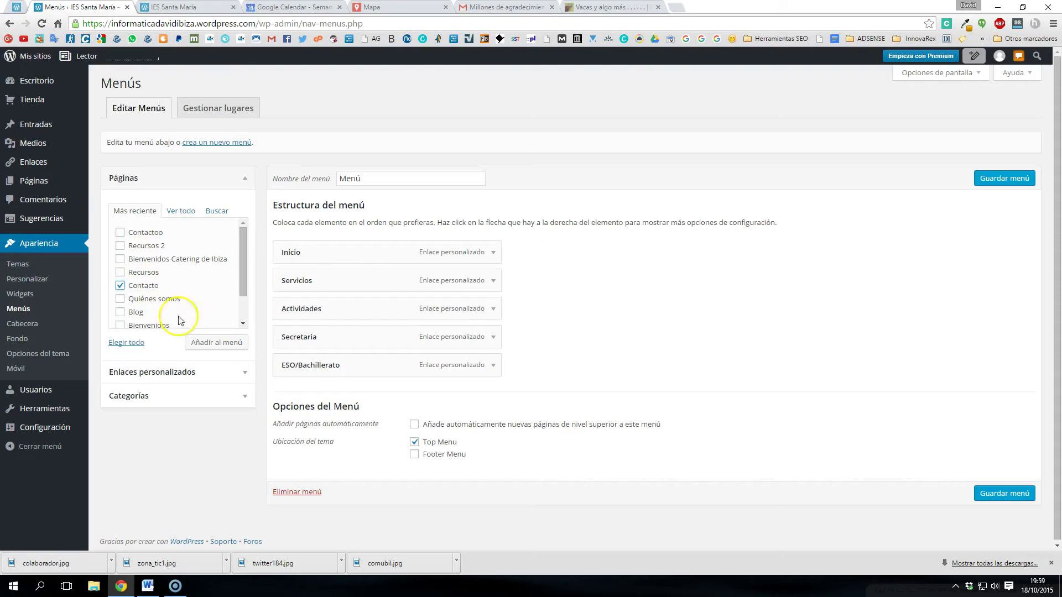
pyautogui.click(213, 343)
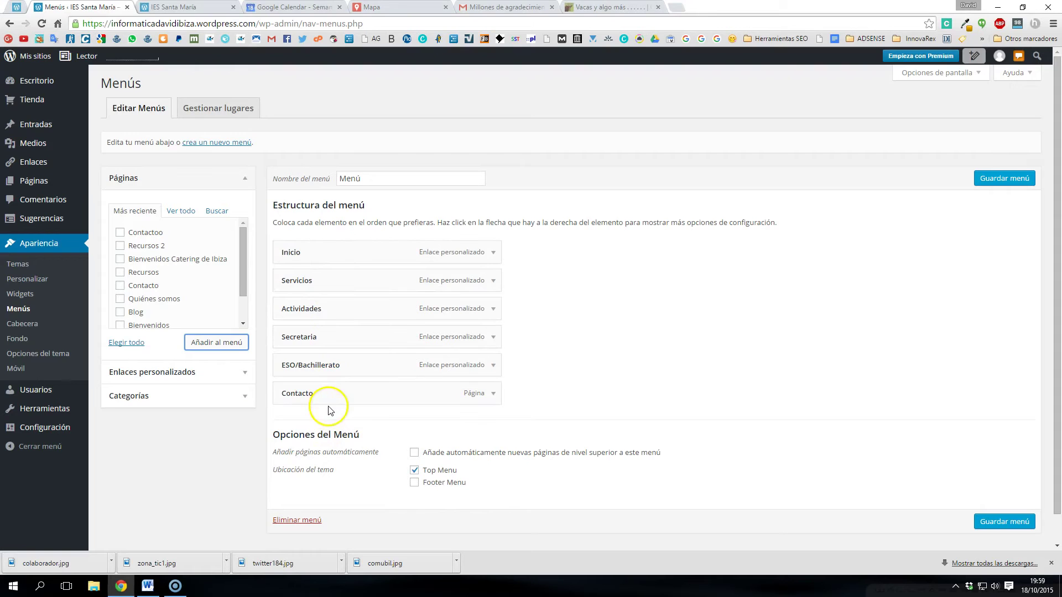
pyautogui.click(1005, 178)
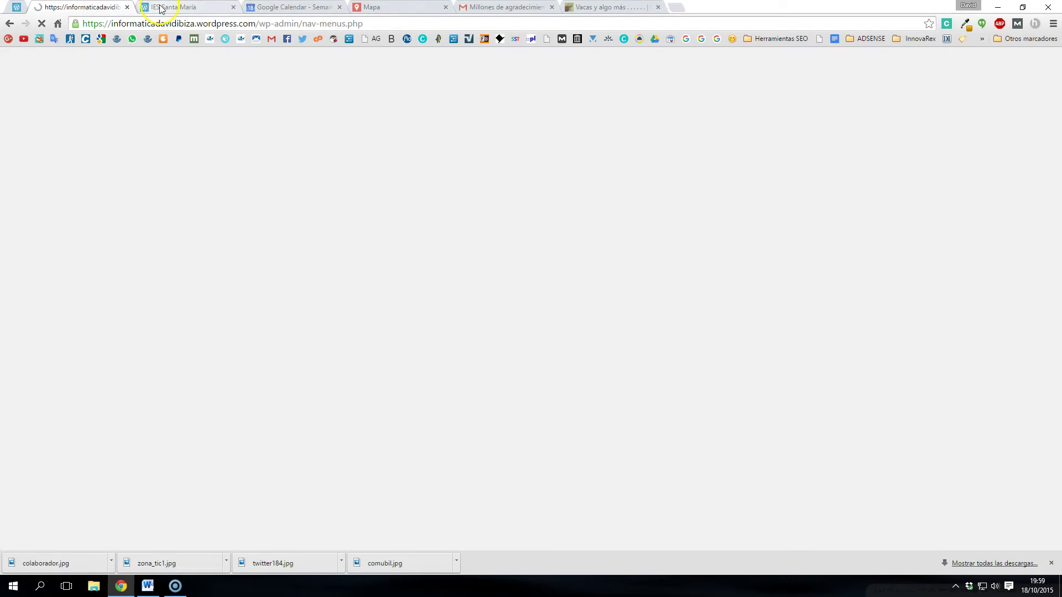
# - Reload the live site's home page, open Contacto from its menu, and examine the page's contact form, map and calendar
pyautogui.click(161, 7)
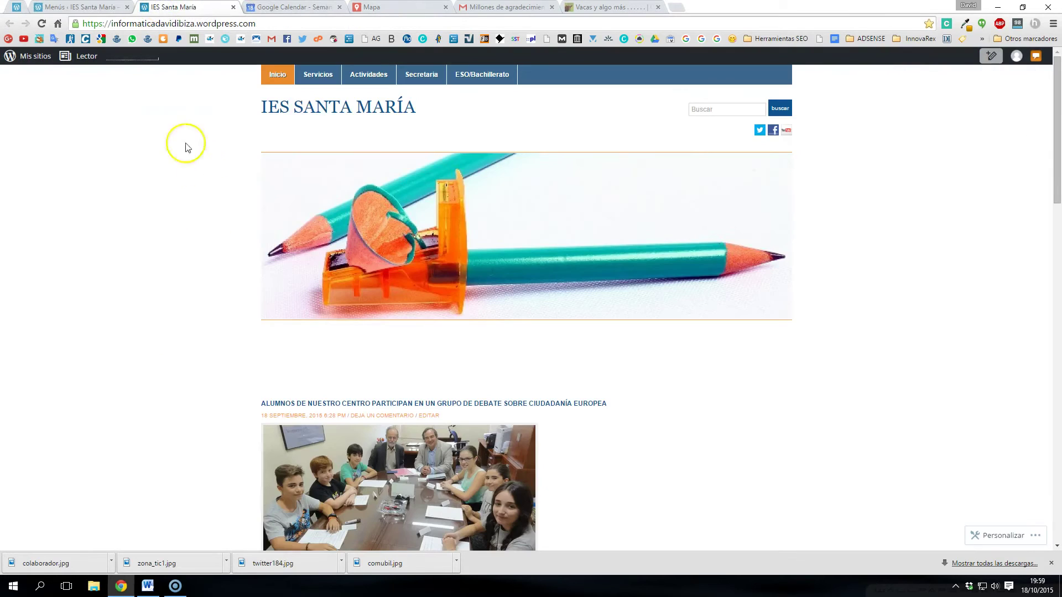
pyautogui.click(277, 74)
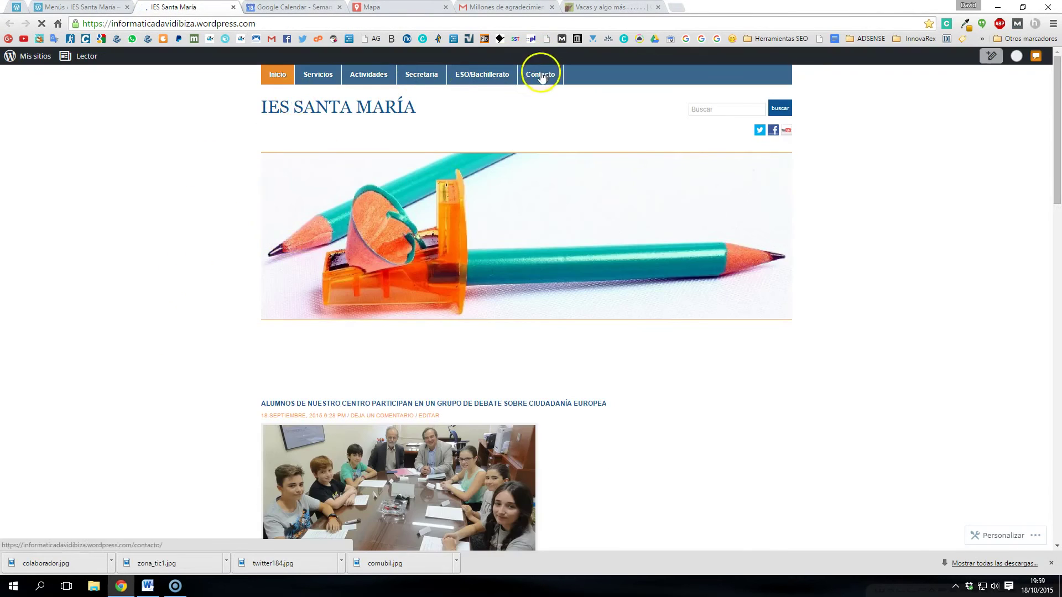
pyautogui.click(540, 76)
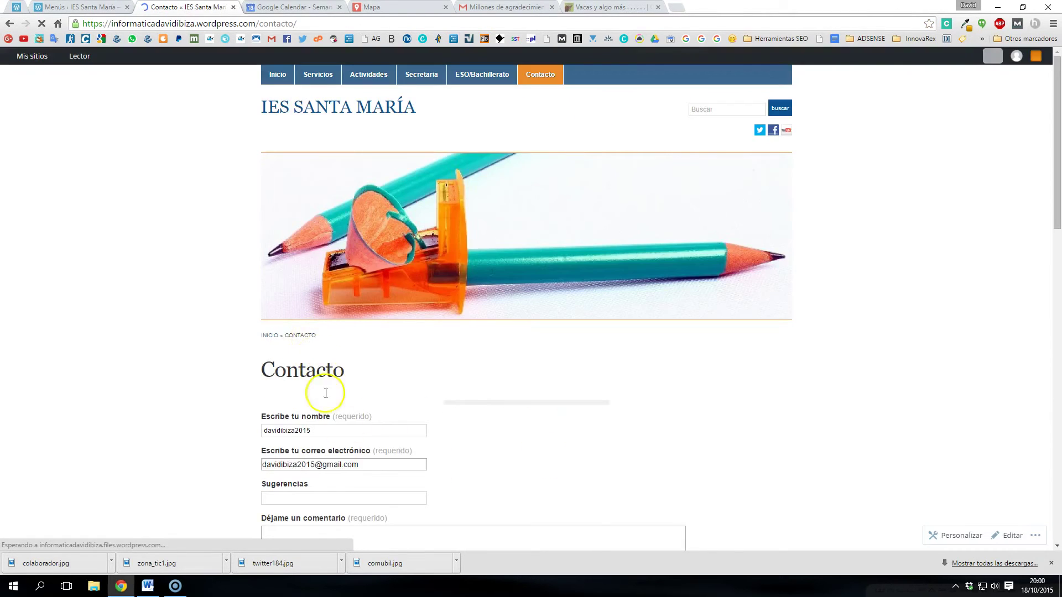
pyautogui.scroll(-5, 553, 371)
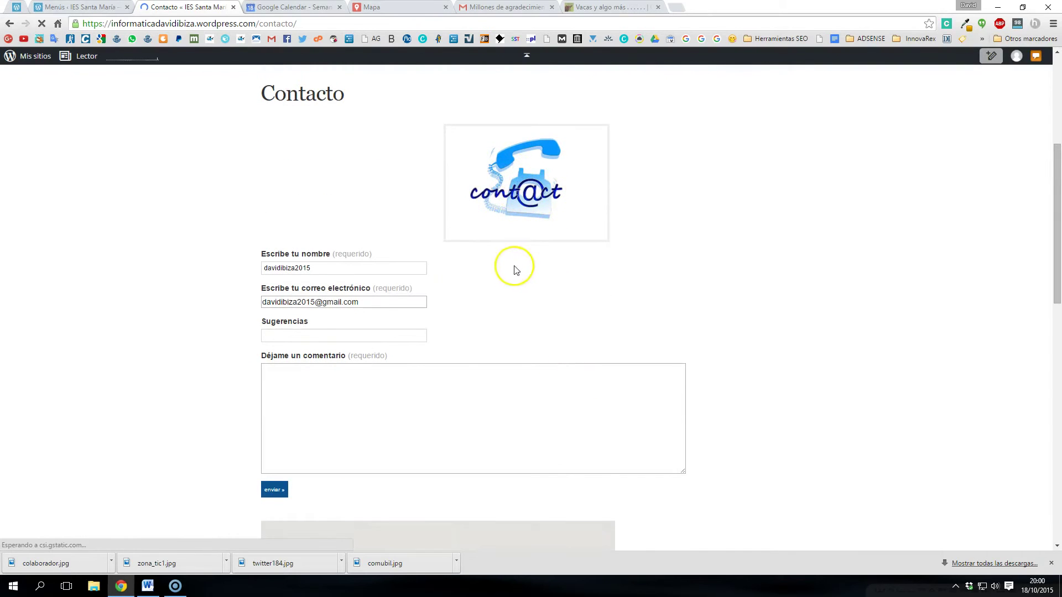
pyautogui.scroll(-3, 474, 316)
pyautogui.scroll(4, 474, 315)
pyautogui.scroll(-7, 514, 239)
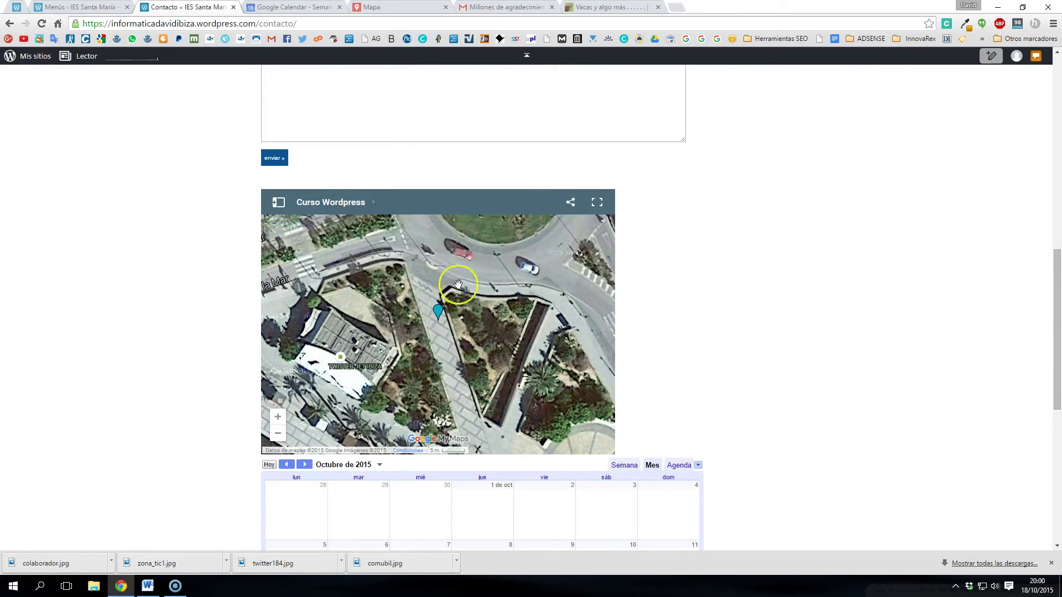
pyautogui.scroll(8, 681, 282)
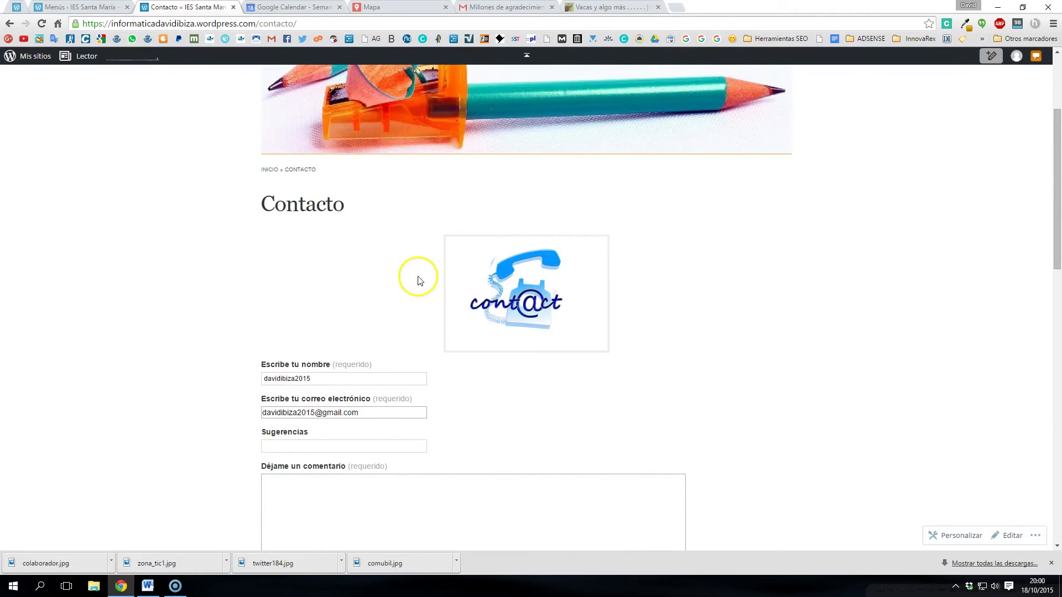
pyautogui.scroll(-2, 520, 283)
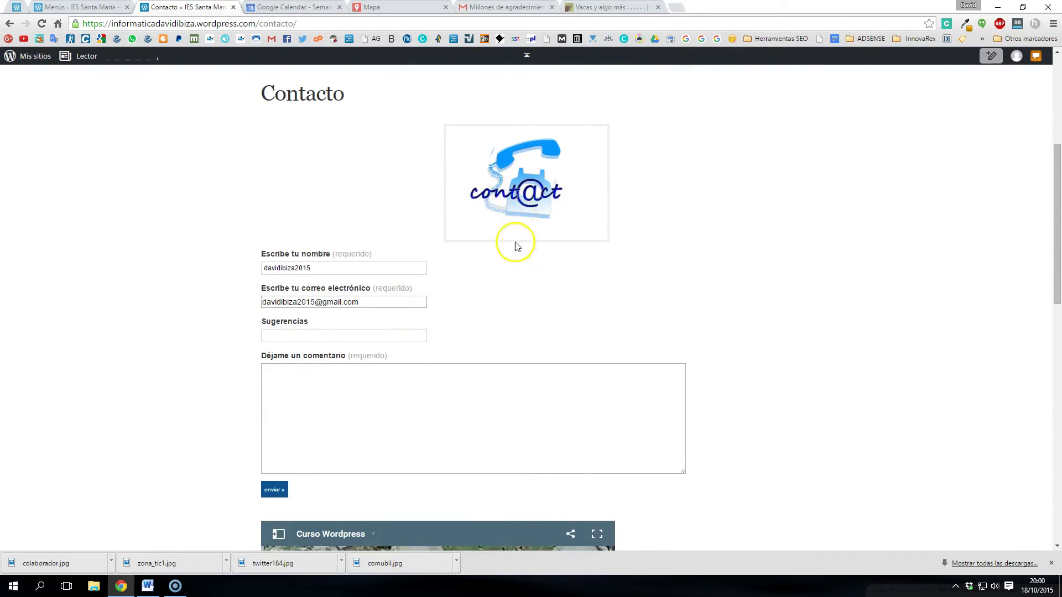
pyautogui.scroll(2, 515, 243)
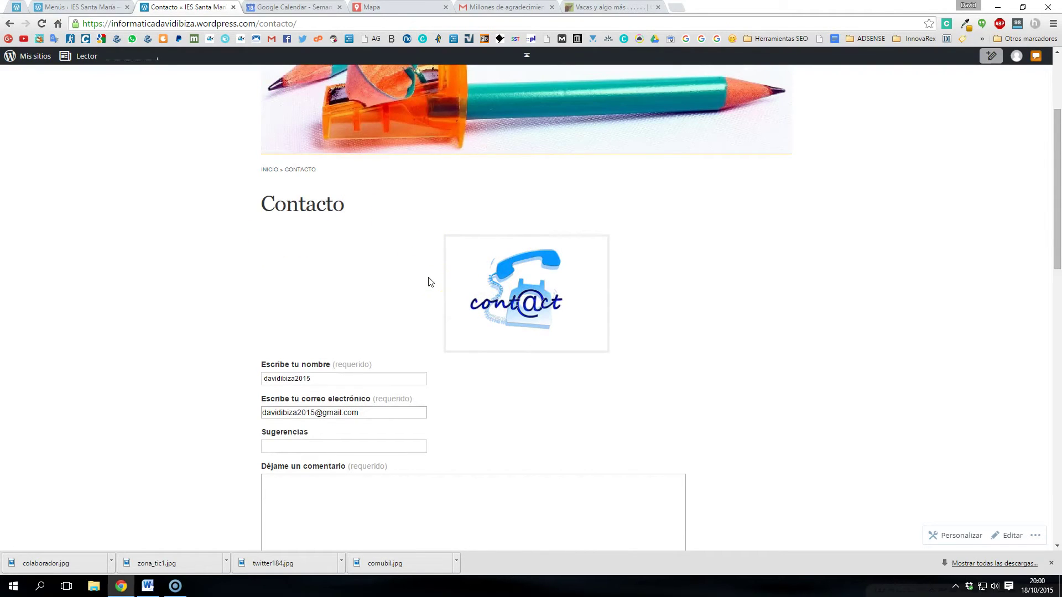
pyautogui.scroll(-2, 518, 335)
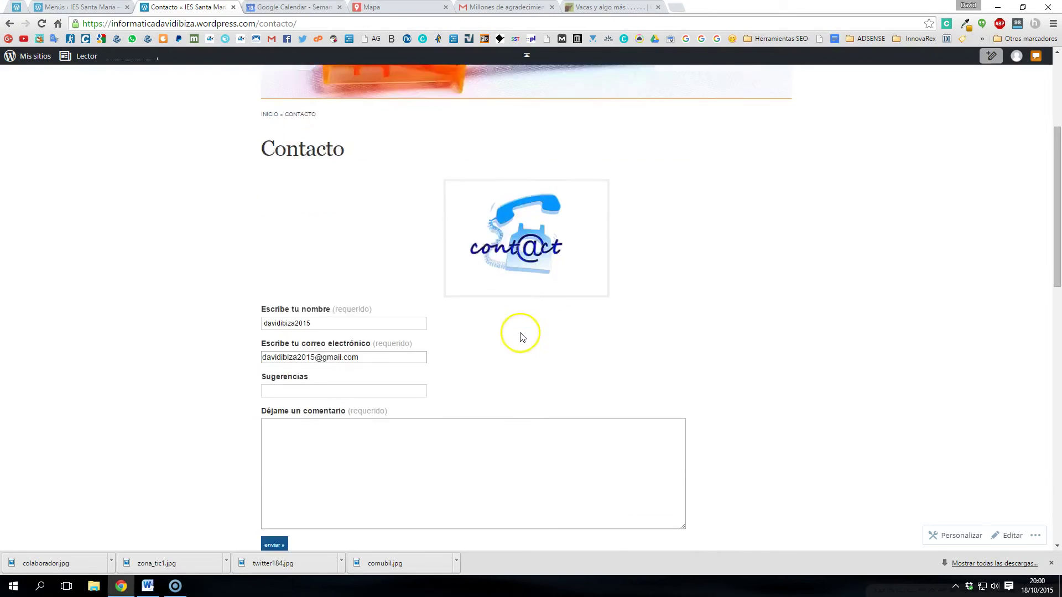
pyautogui.scroll(-4, 519, 334)
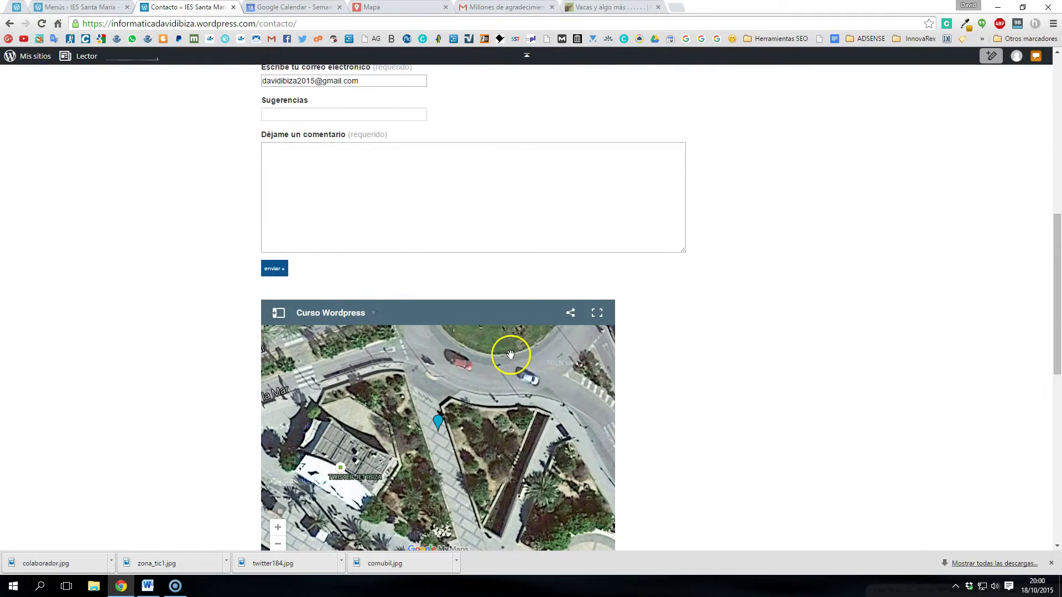
pyautogui.scroll(6, 587, 243)
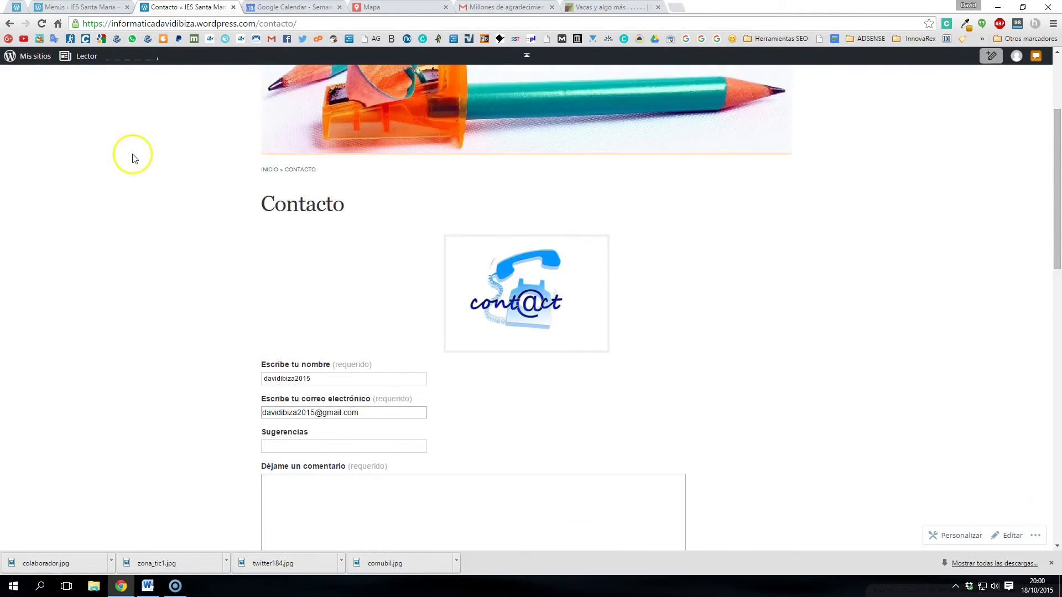
# - Switch to the Word class outline and review the suggested themes and the planned menu entries, including Servicios and Actividades
pyautogui.click(148, 586)
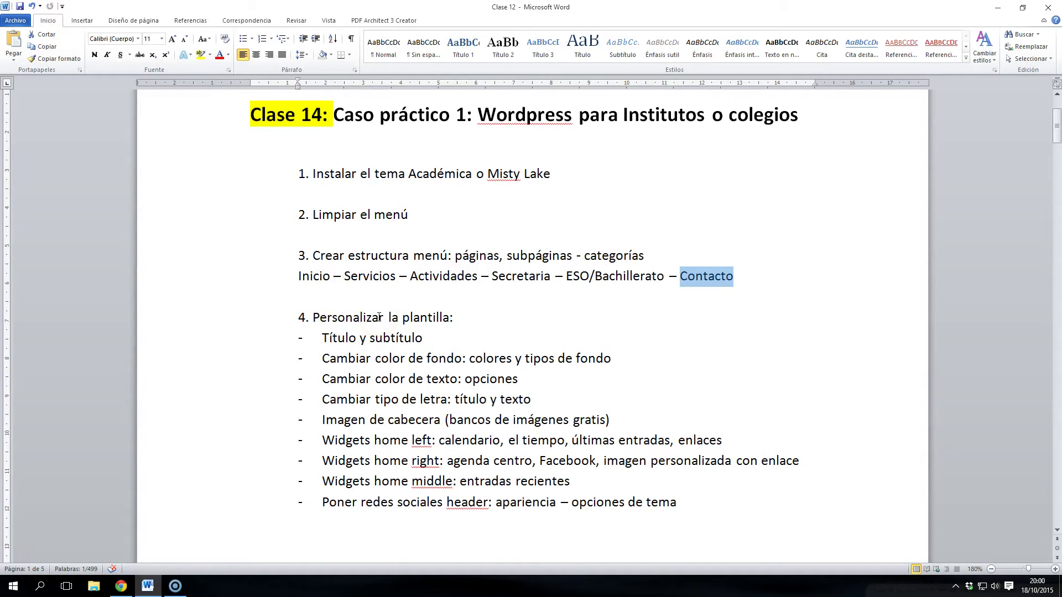
pyautogui.moveTo(376, 277); pyautogui.dragTo(395, 279)
pyautogui.doubleClick(442, 277)
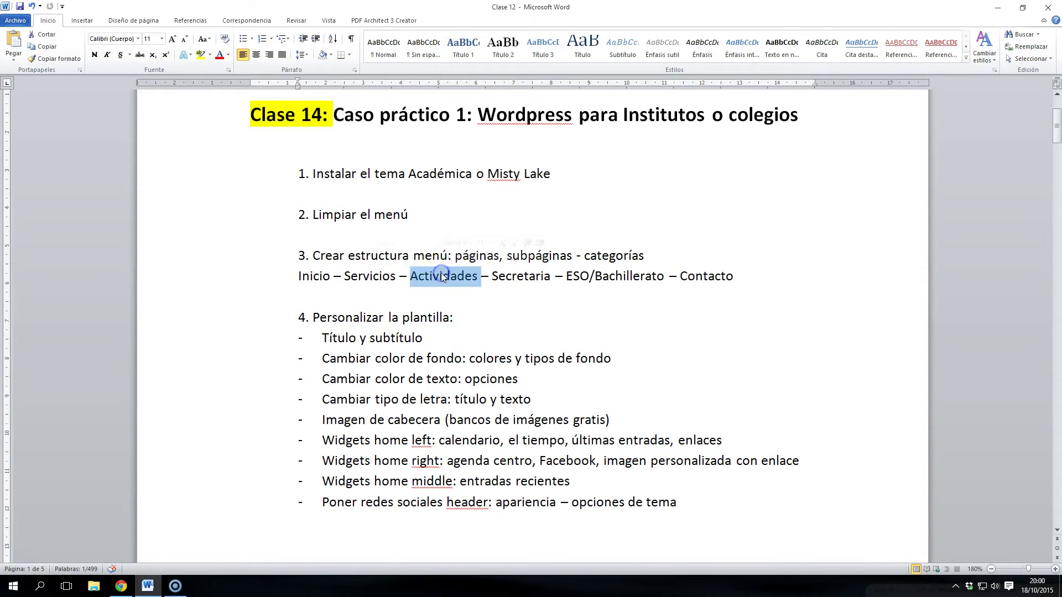
pyautogui.click(365, 278)
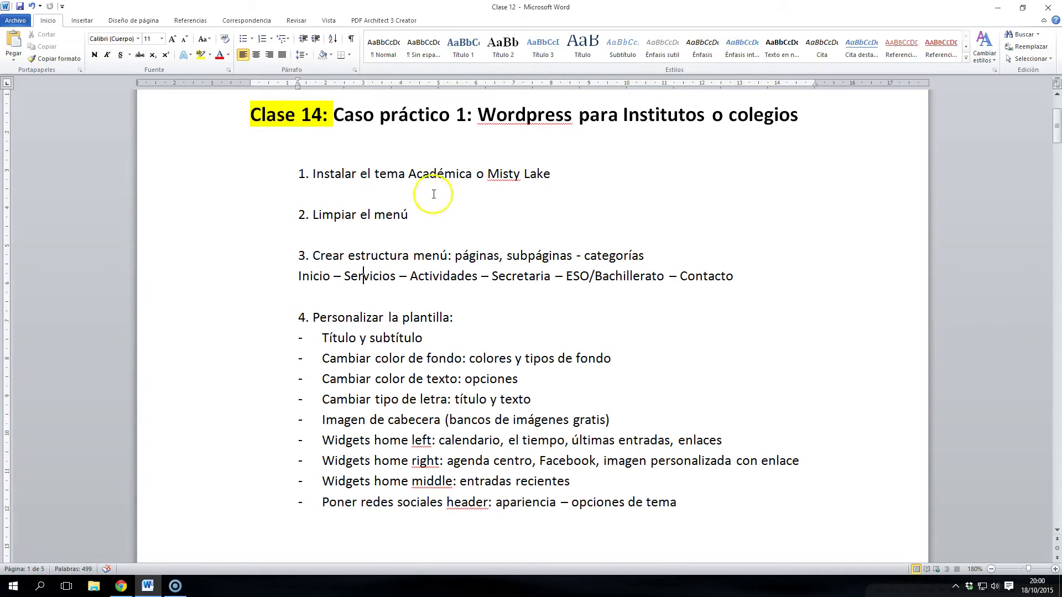
pyautogui.moveTo(409, 175); pyautogui.dragTo(464, 182)
pyautogui.click(537, 186)
pyautogui.click(557, 178)
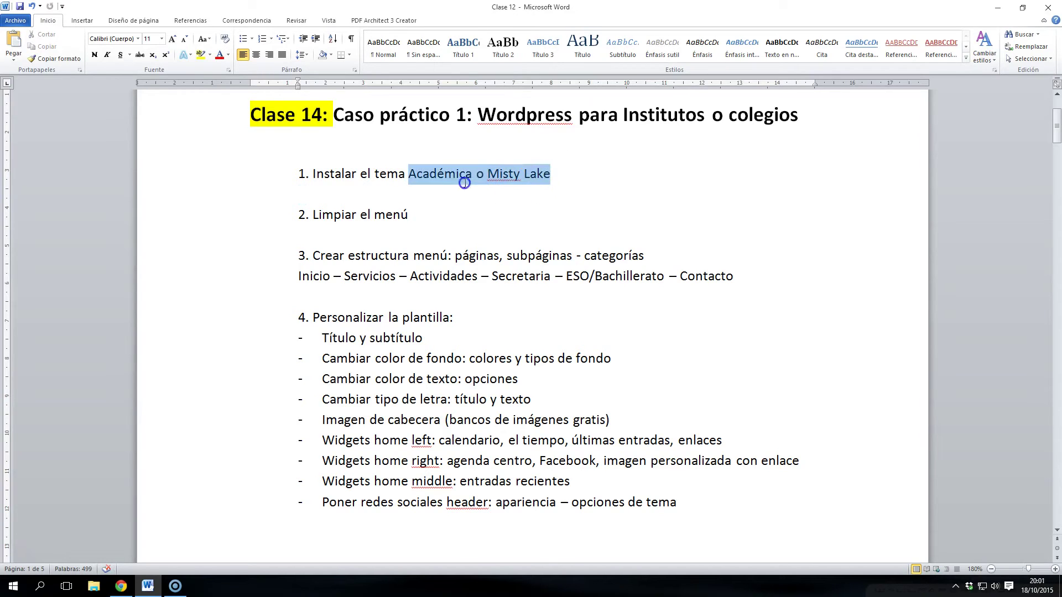
pyautogui.click(427, 176)
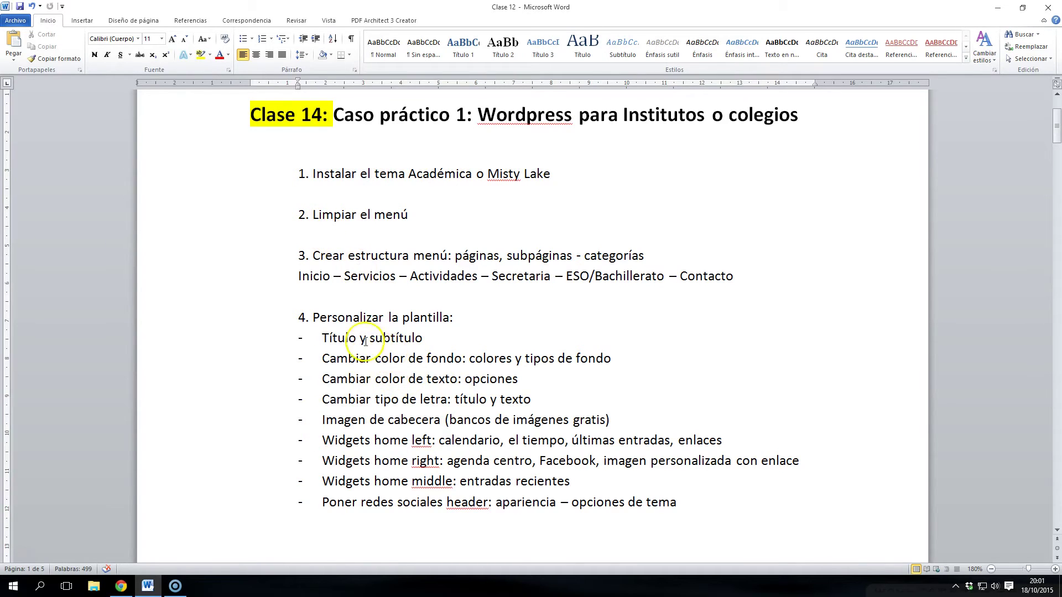
pyautogui.doubleClick(370, 276)
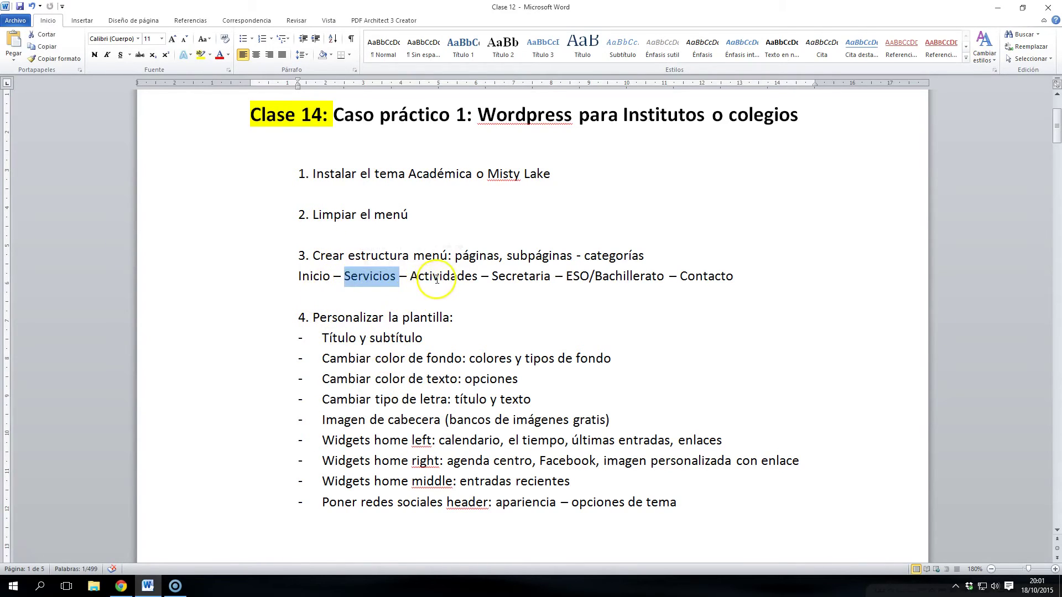
pyautogui.doubleClick(437, 277)
# - Switch back to Chrome and check the Servicios, Actividades and Secretaria entries in the live site's menu
pyautogui.click(120, 587)
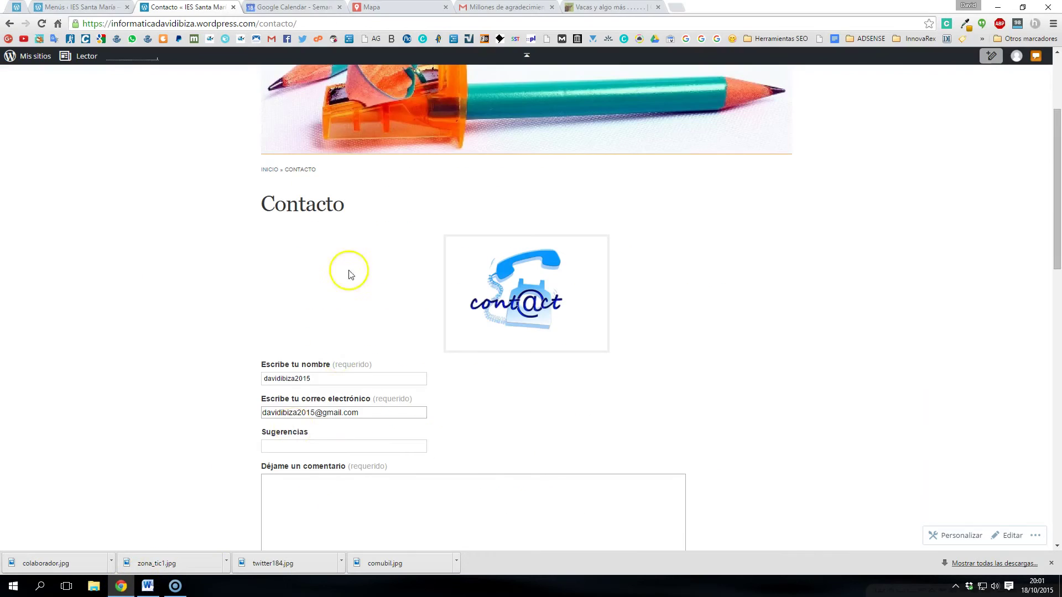
pyautogui.scroll(3, 348, 273)
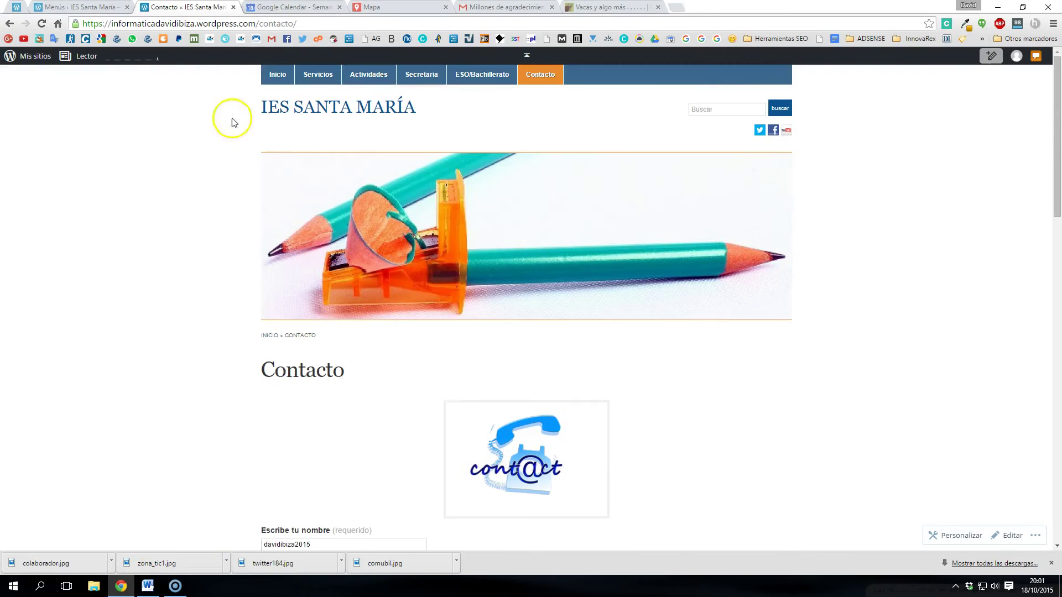
pyautogui.click(88, 7)
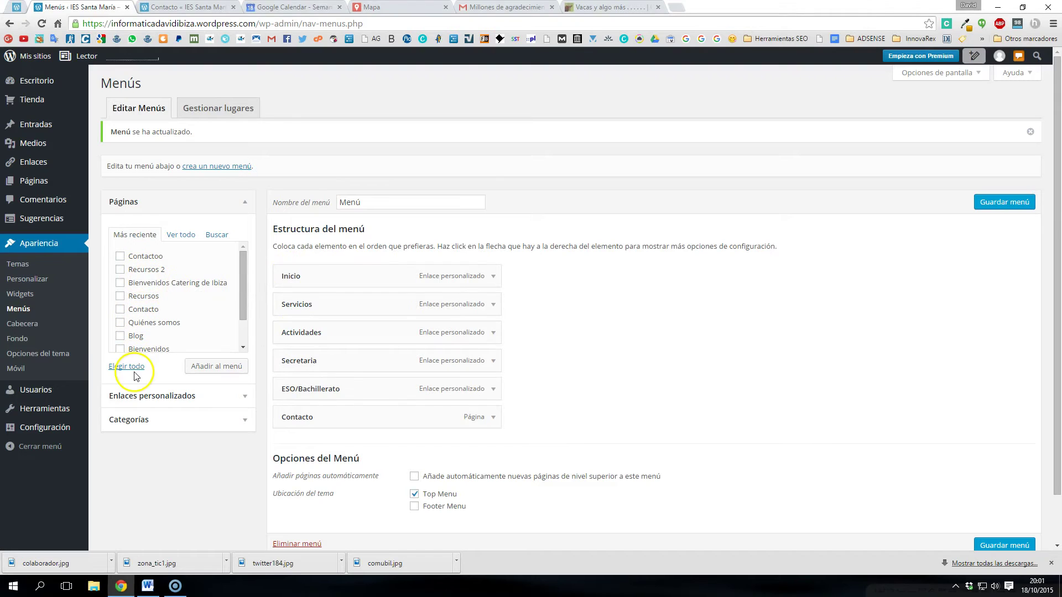
pyautogui.click(158, 7)
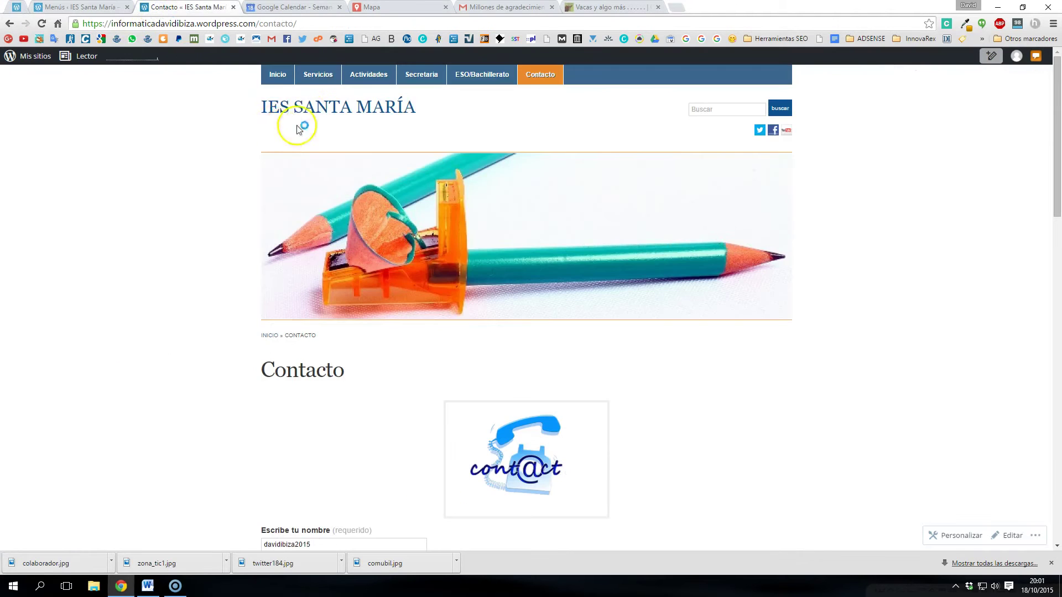
pyautogui.click(319, 82)
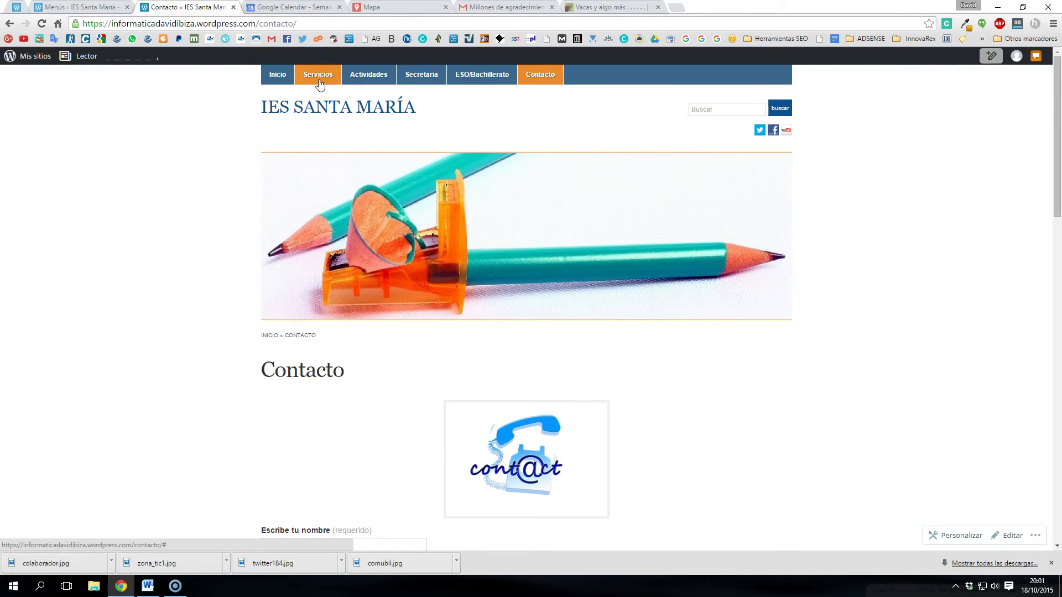
pyautogui.click(363, 80)
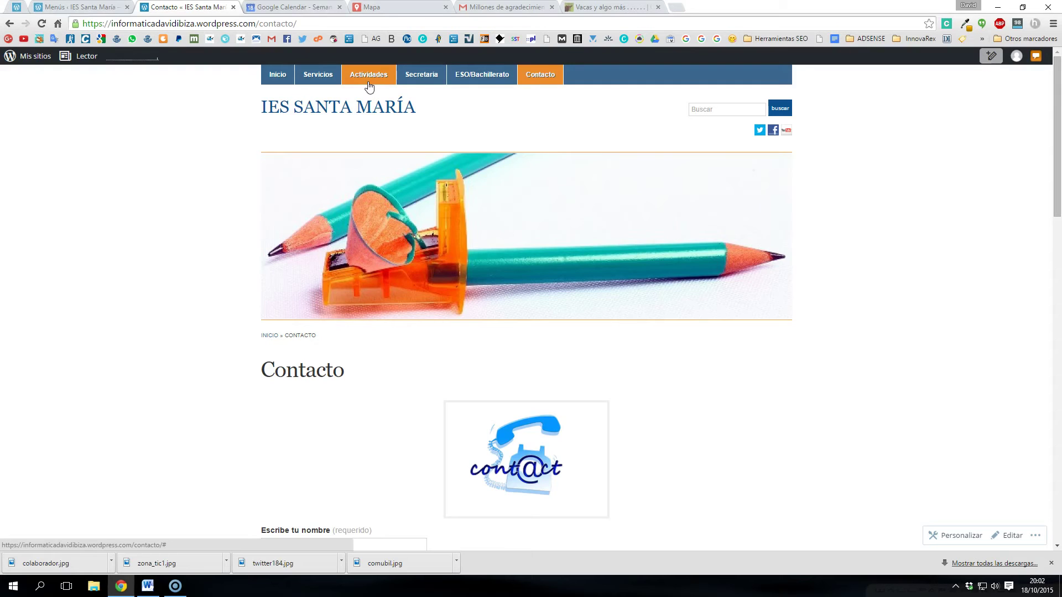
pyautogui.click(318, 78)
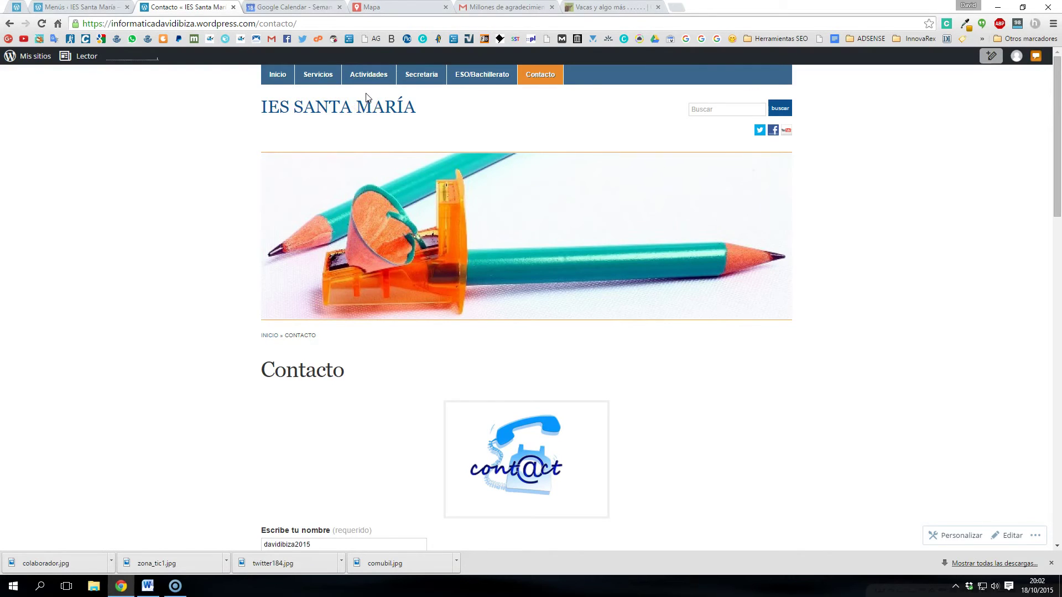
pyautogui.click(422, 78)
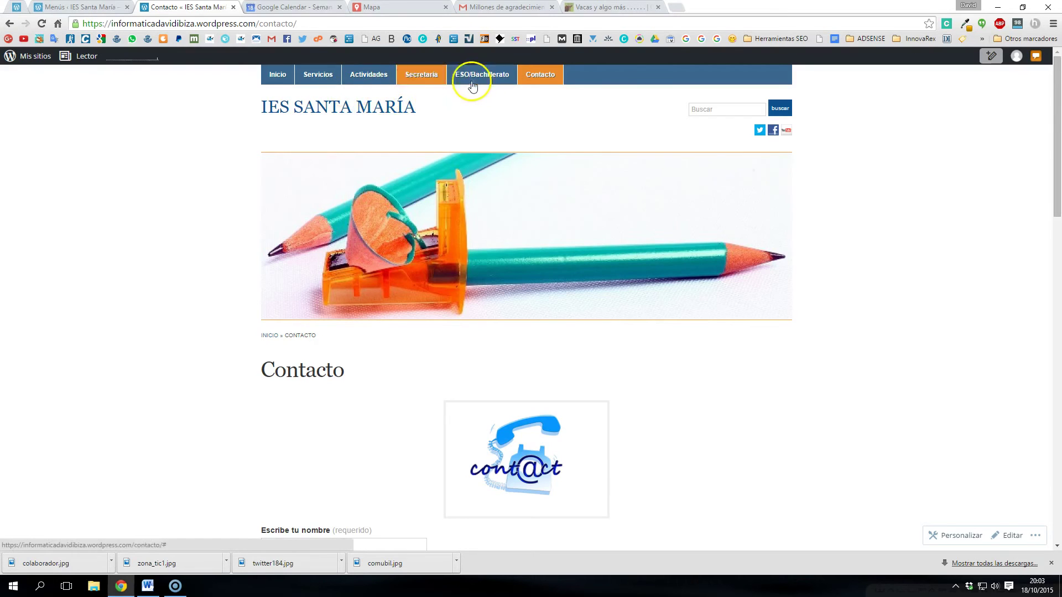
# - Create a new page titled Instalaciones with an empty body and publish it
pyautogui.click(65, 10)
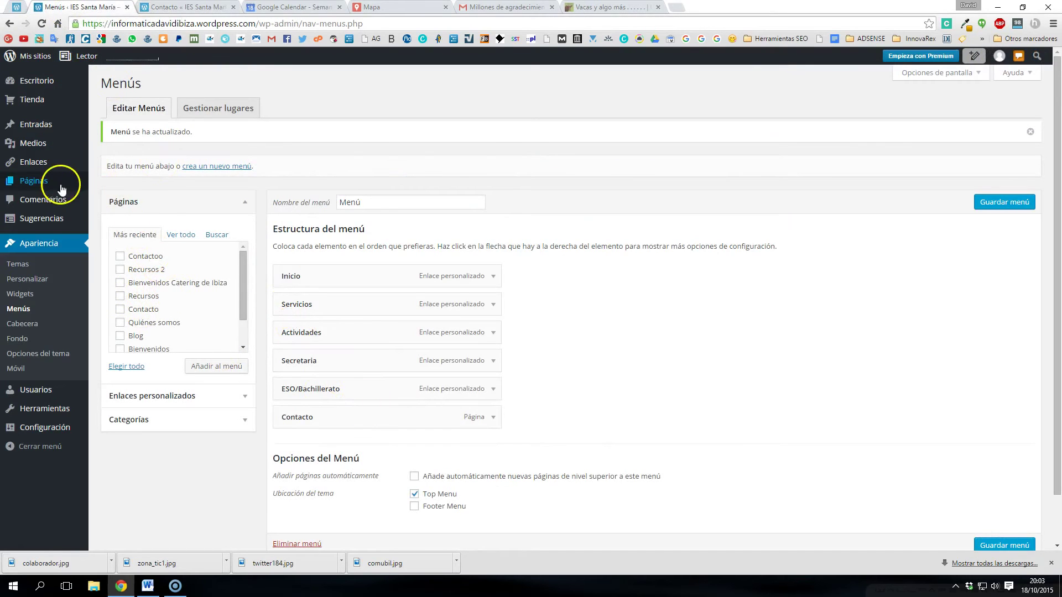
pyautogui.moveTo(47, 181)
pyautogui.click(114, 198)
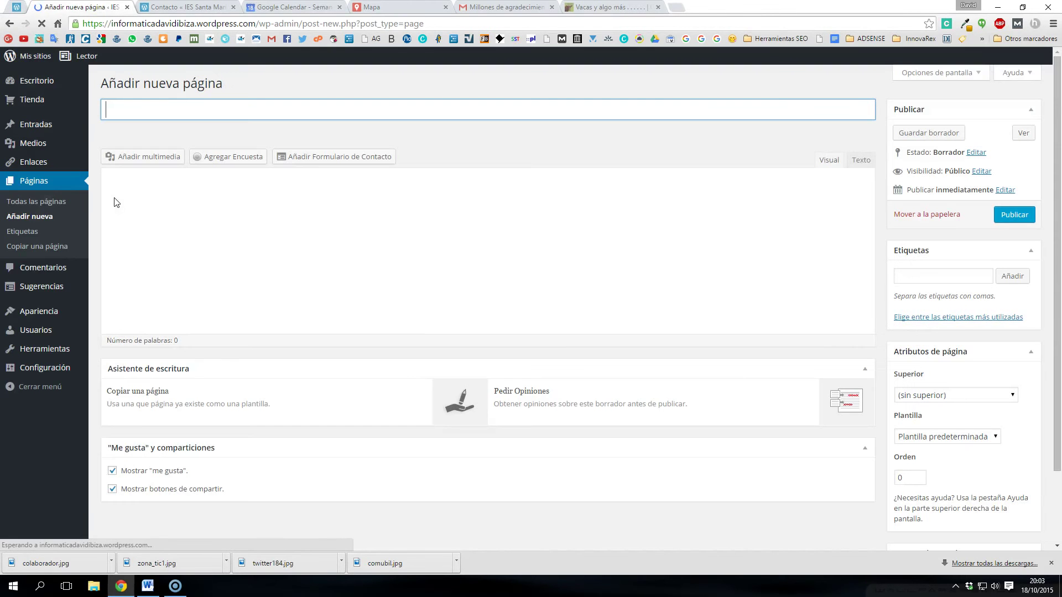
pyautogui.click(159, 121)
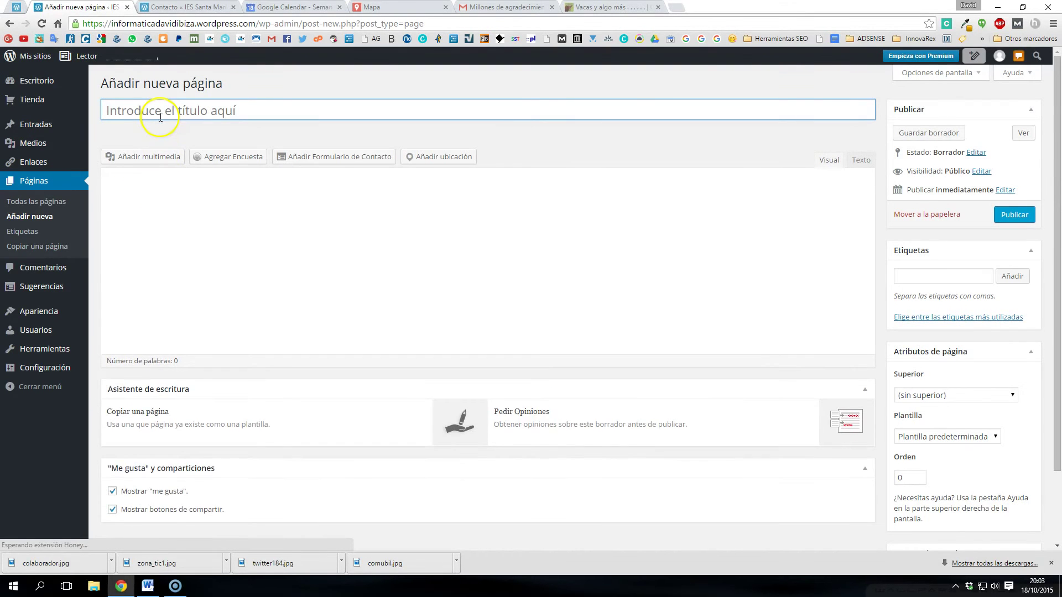
pyautogui.write('Instalaciones')
pyautogui.click(204, 242)
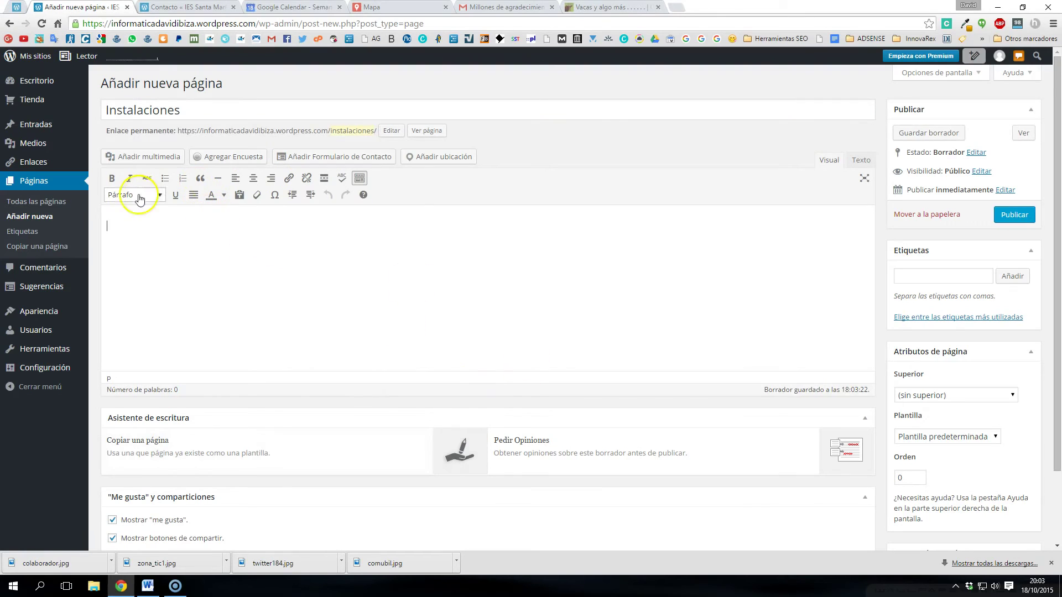
pyautogui.click(250, 310)
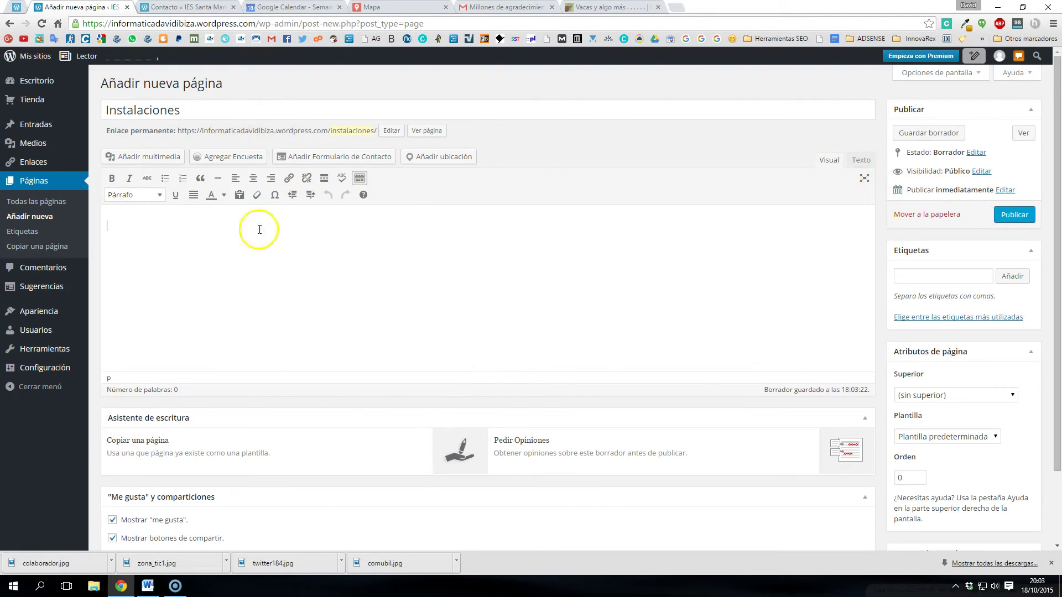
pyautogui.click(1014, 215)
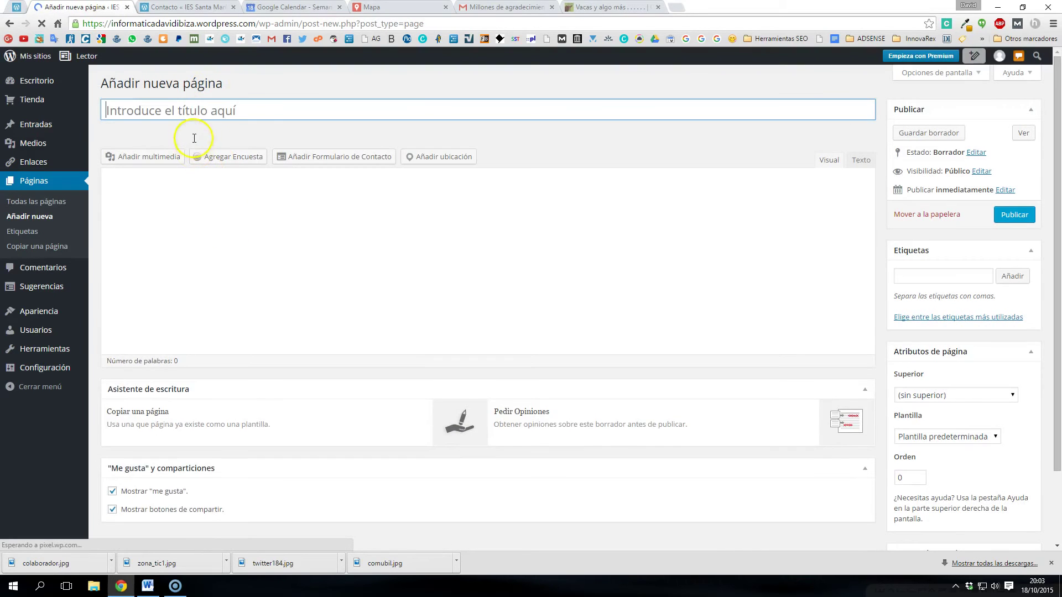
# - Title another new page Biblioteca, leave its body empty, and publish it
pyautogui.write('Bibli')
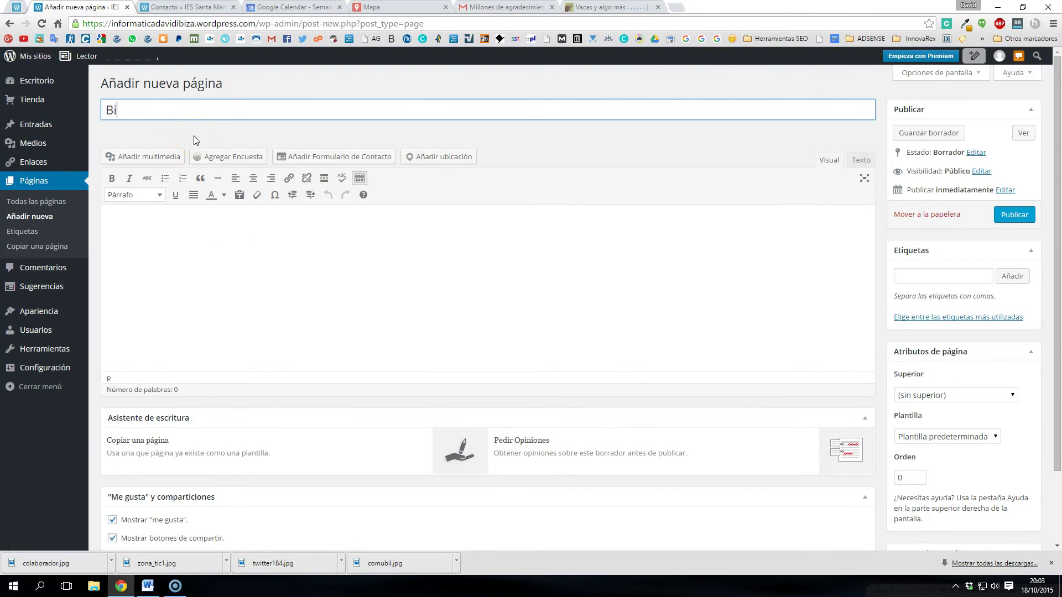
pyautogui.write('oteca')
pyautogui.click(208, 230)
pyautogui.click(1015, 215)
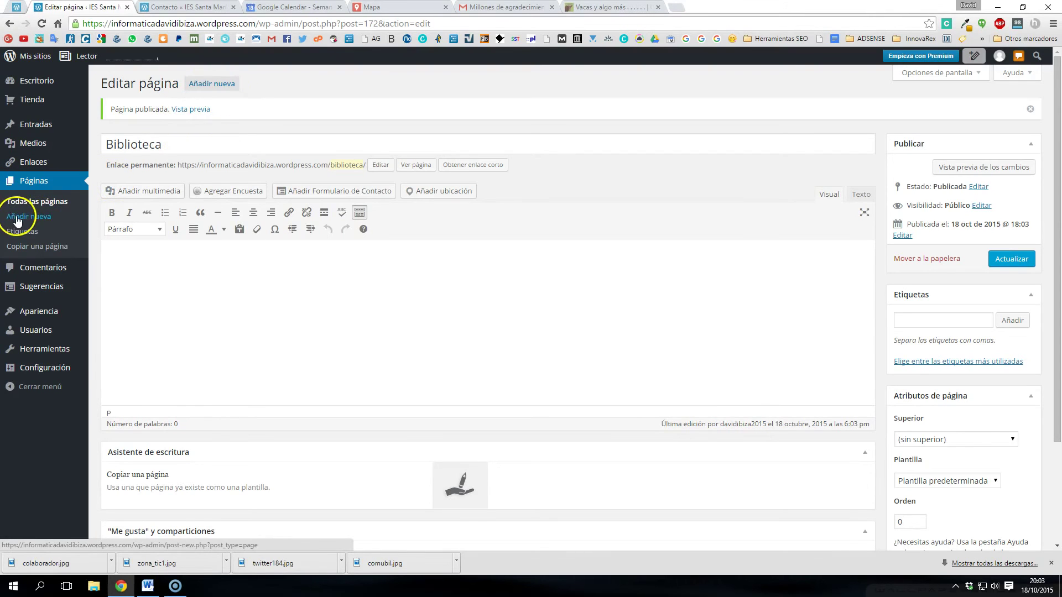
# - Create a new page titled Orientación and publish it without content
pyautogui.click(214, 90)
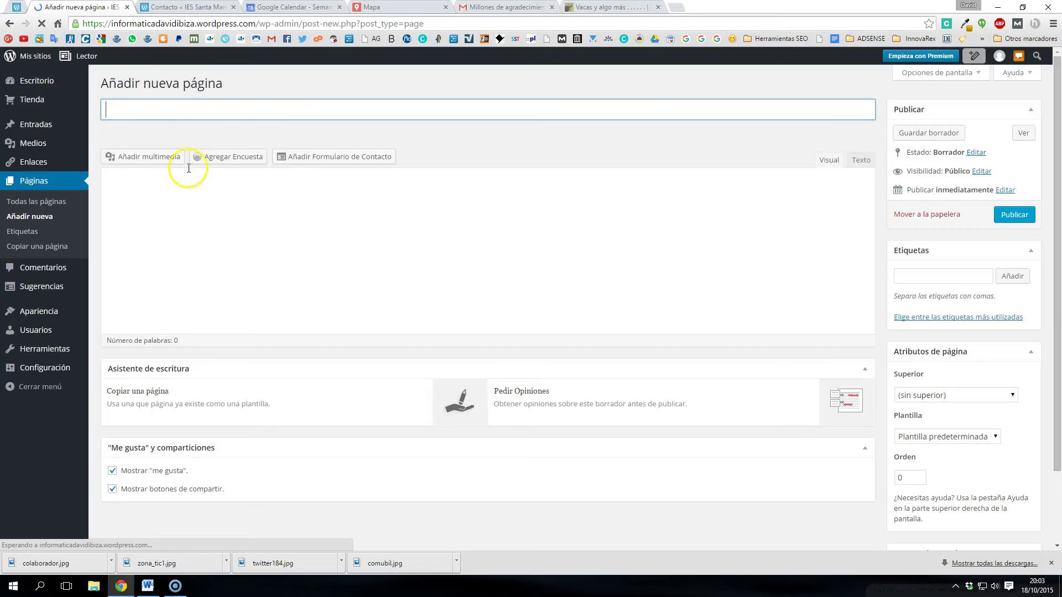
pyautogui.write('Orientación')
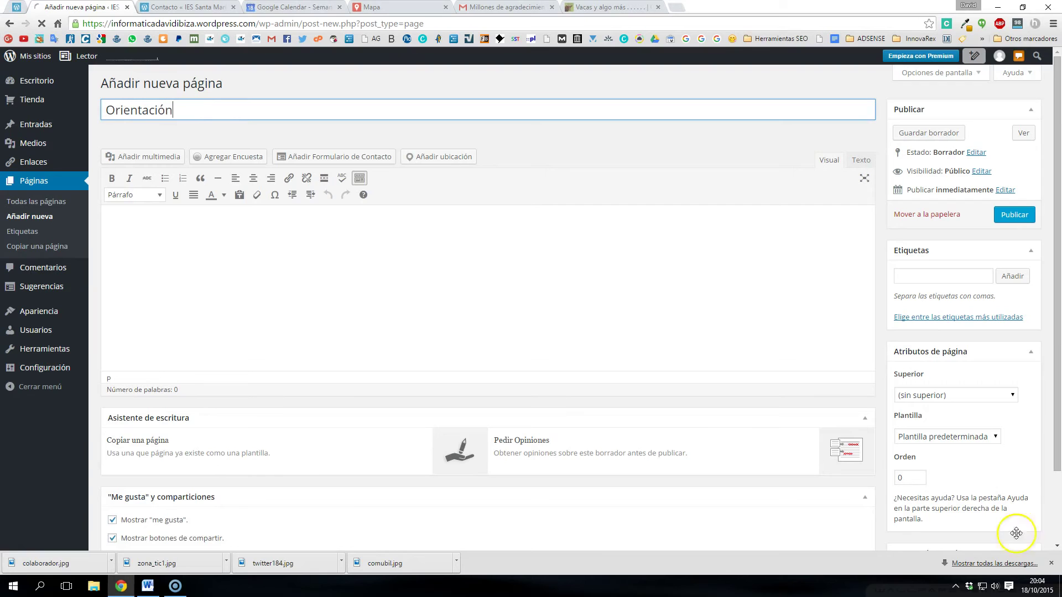
pyautogui.click(1015, 215)
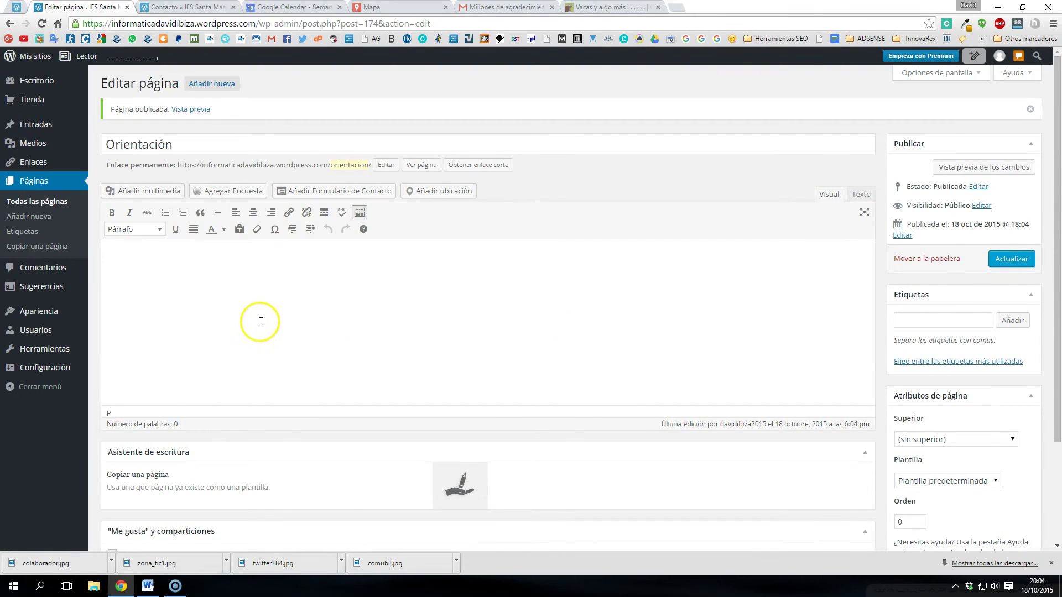
# - Open the menu editor and load the live site's home page to check its menu
pyautogui.moveTo(47, 316)
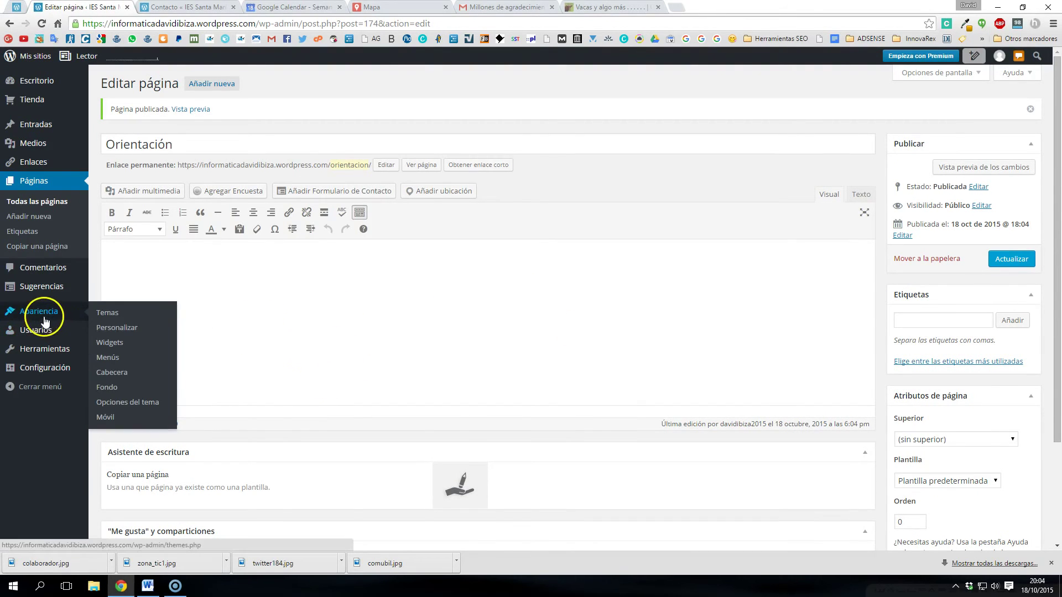
pyautogui.click(110, 357)
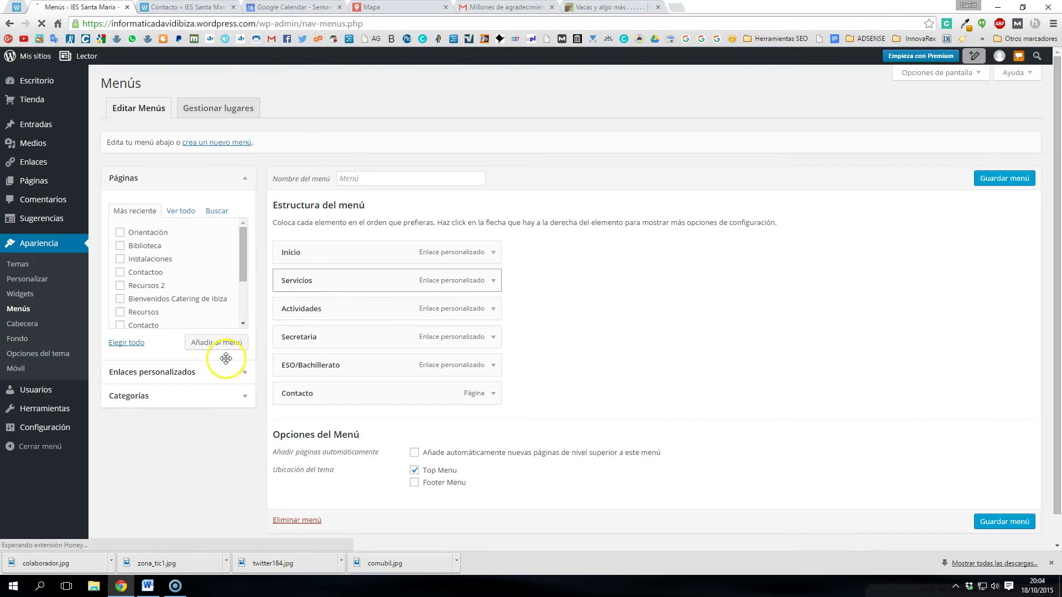
pyautogui.click(173, 7)
pyautogui.click(280, 108)
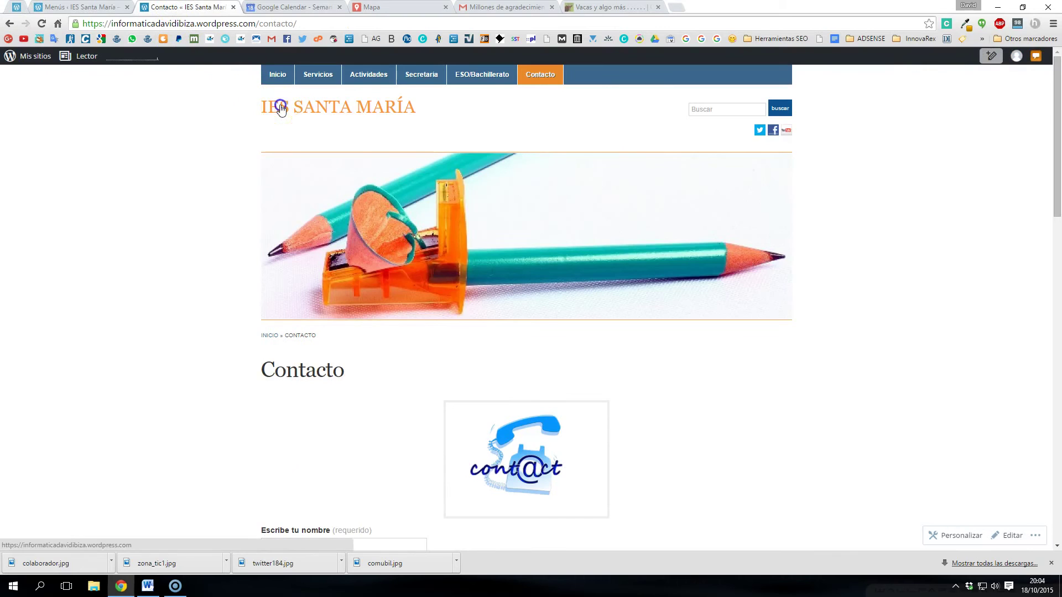
pyautogui.click(256, 142)
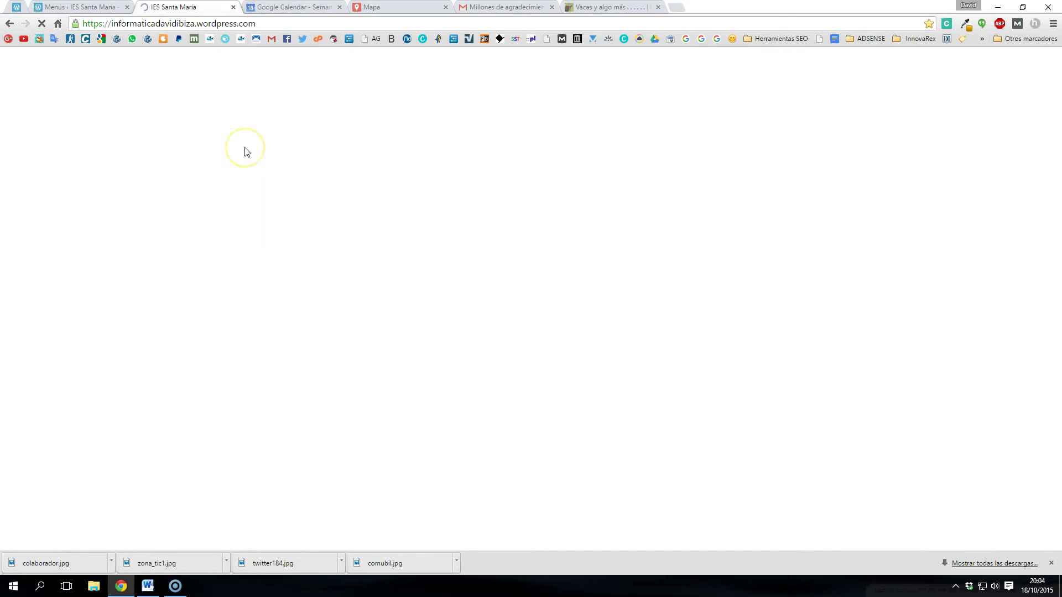
pyautogui.click(302, 145)
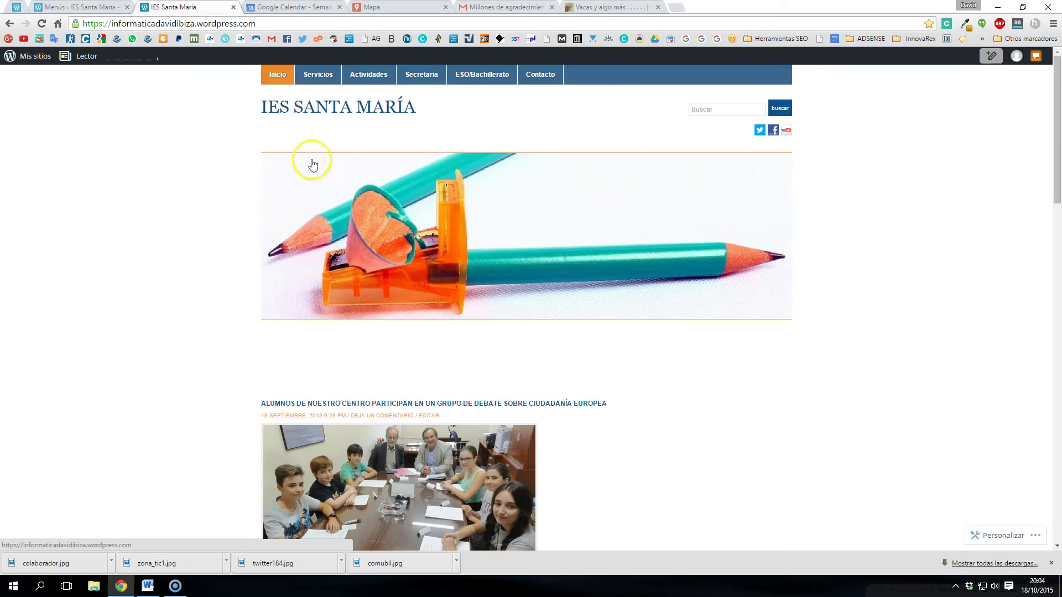
# - Add the Orientación, Biblioteca and Instalaciones pages to the site's menu structure
pyautogui.click(95, 8)
pyautogui.click(242, 178)
pyautogui.click(244, 177)
pyautogui.click(121, 233)
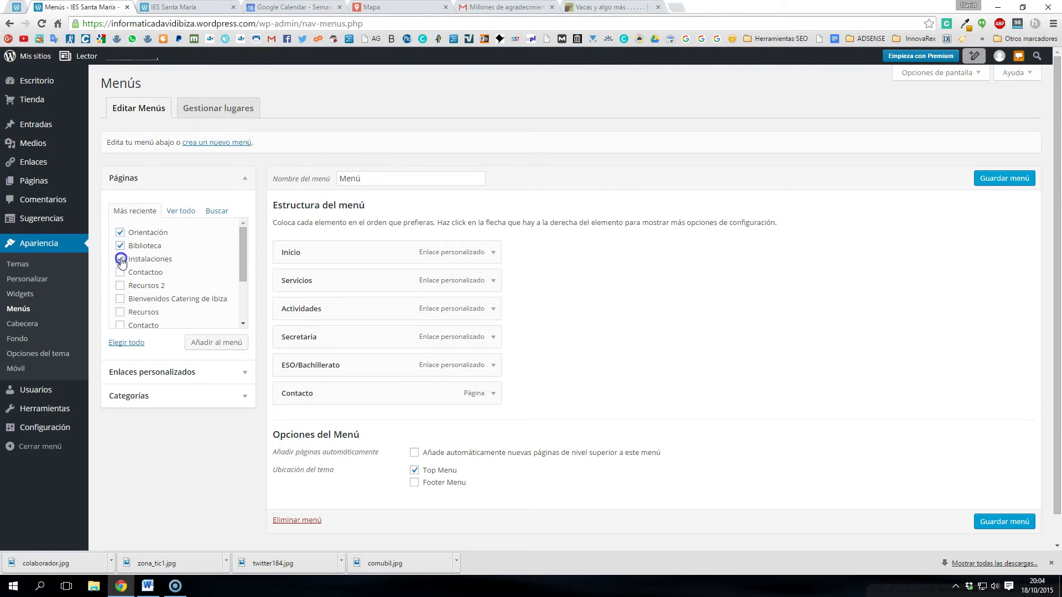
pyautogui.click(221, 345)
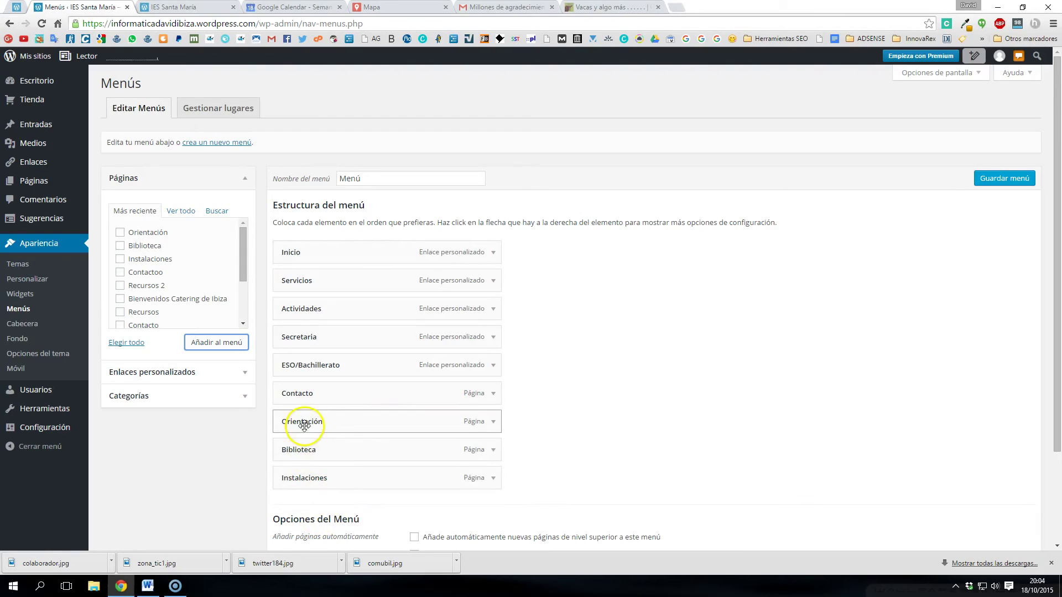
# - Nest Biblioteca, Orientación and Instalaciones, in that order, as subitems of Servicios and save the menu
pyautogui.moveTo(316, 427); pyautogui.dragTo(337, 316)
pyautogui.moveTo(354, 455); pyautogui.dragTo(371, 340)
pyautogui.moveTo(369, 480); pyautogui.dragTo(344, 310)
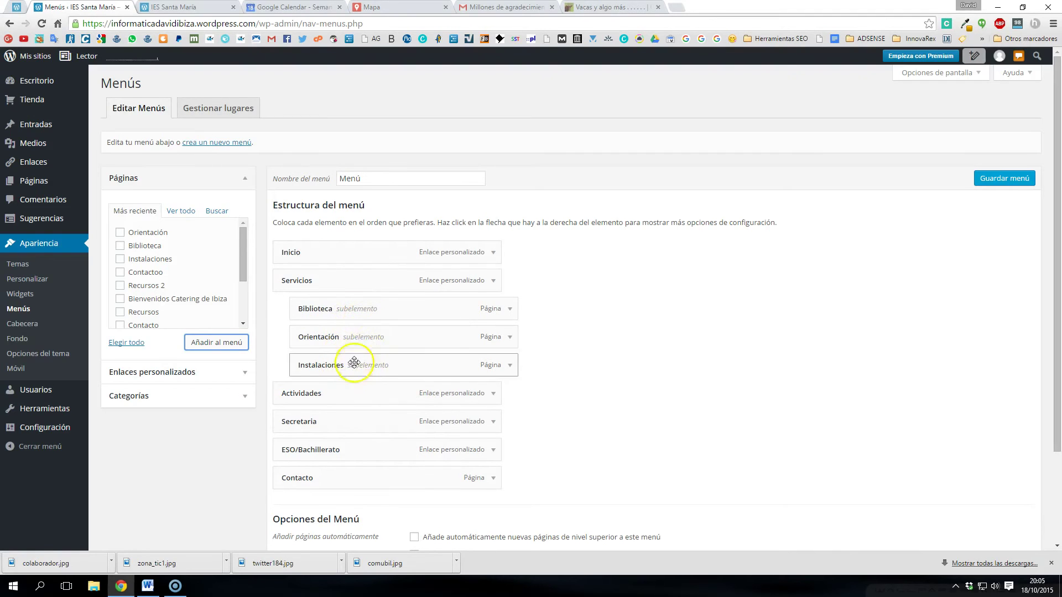
pyautogui.click(1007, 180)
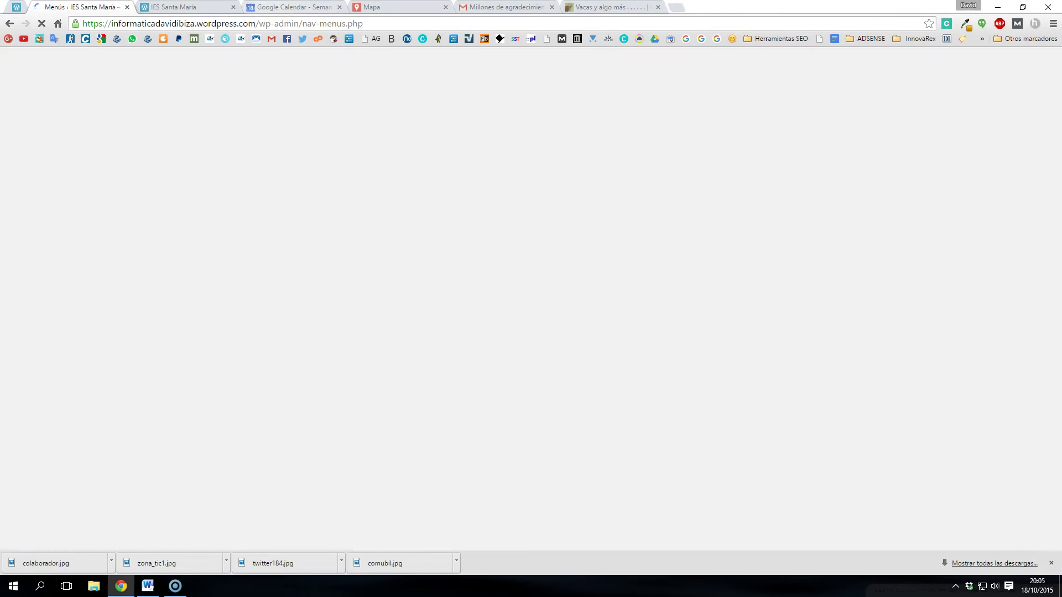
# - Reload the live site's home page and check the Servicios submenu and the Actividades entry
pyautogui.click(180, 7)
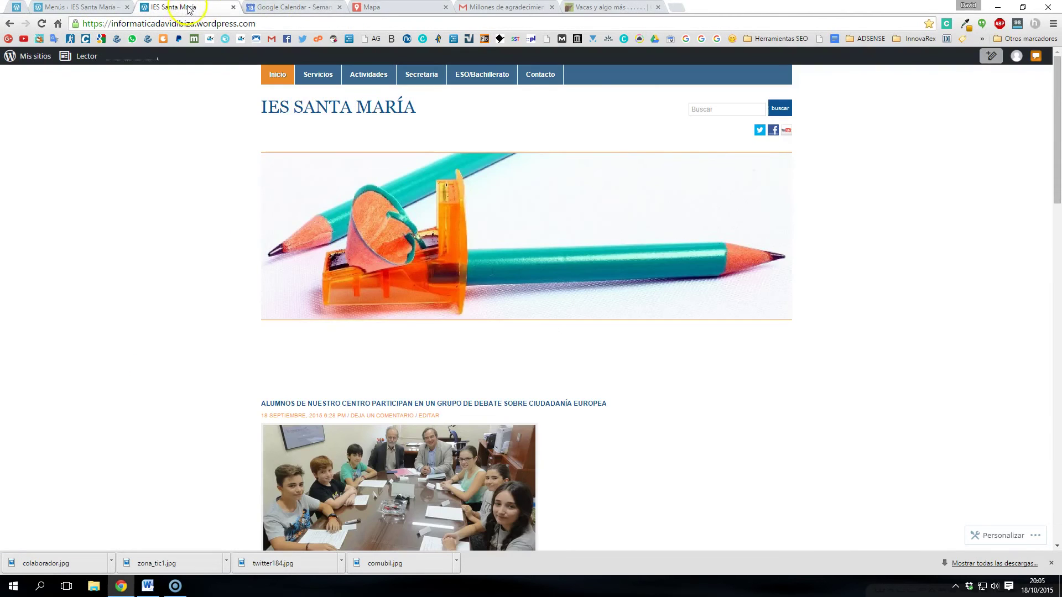
pyautogui.click(41, 23)
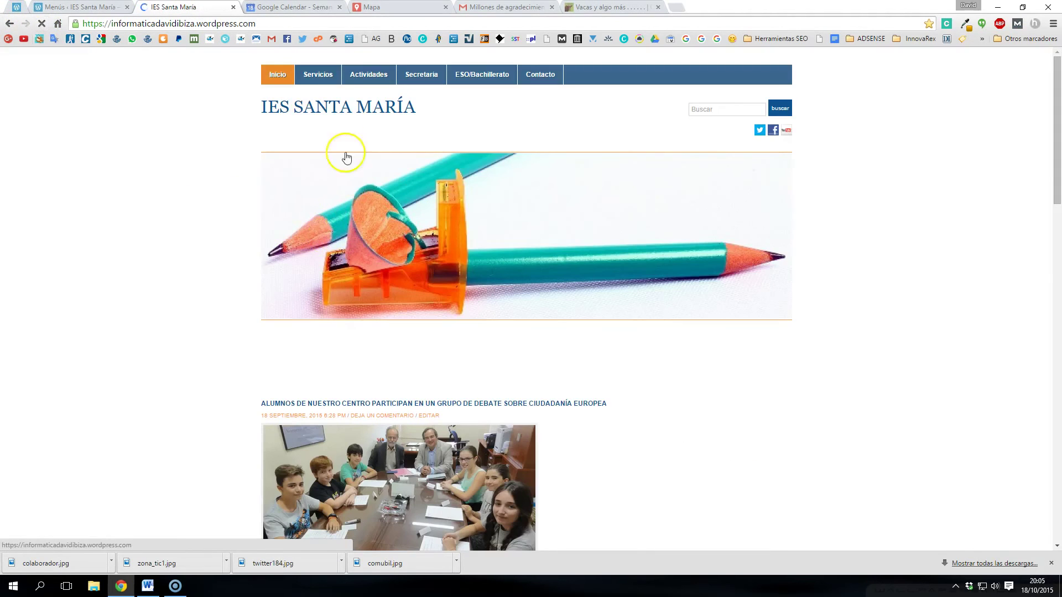
pyautogui.moveTo(318, 78)
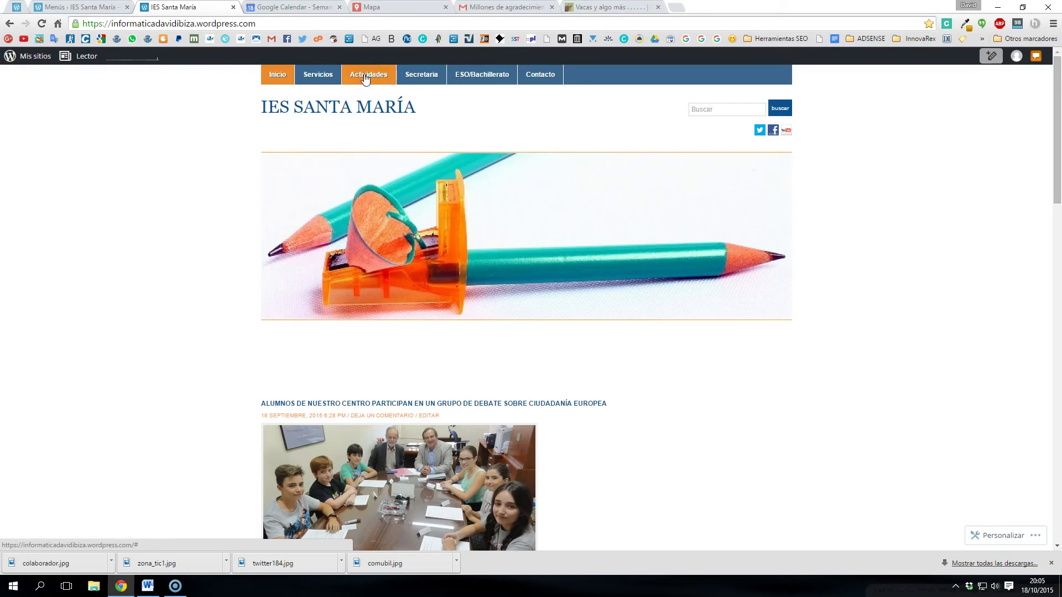
pyautogui.click(359, 90)
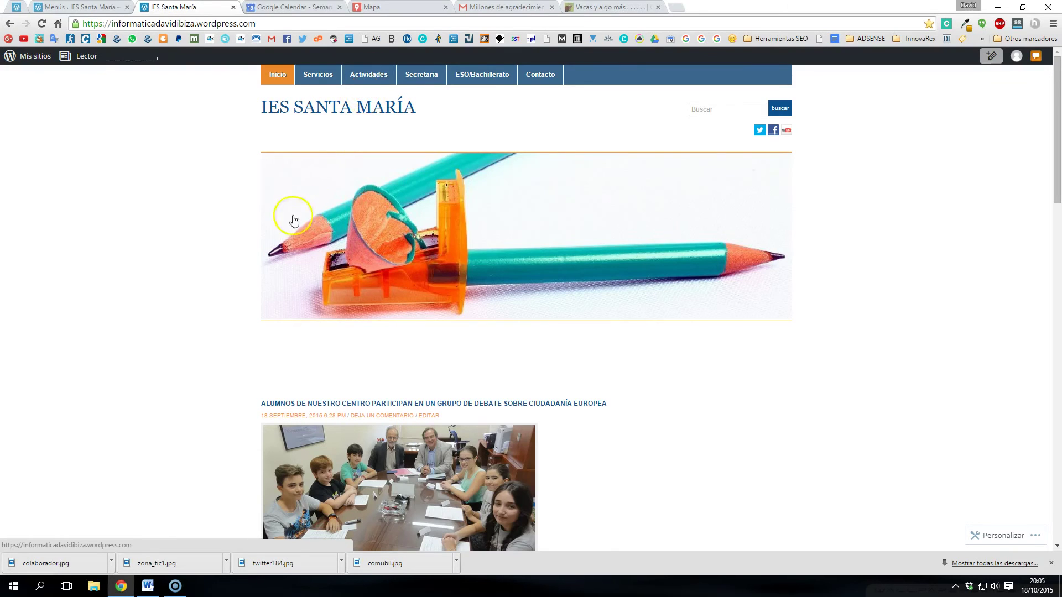
# - Open the post categories in the site's administration and add a category named Extraescolares with no parent
pyautogui.click(81, 7)
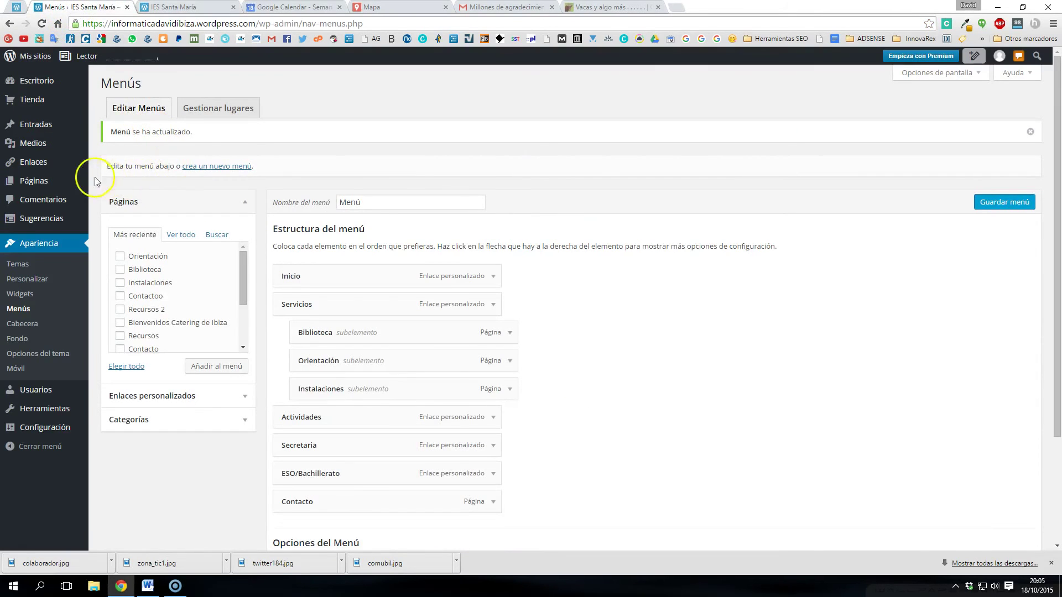
pyautogui.moveTo(30, 124)
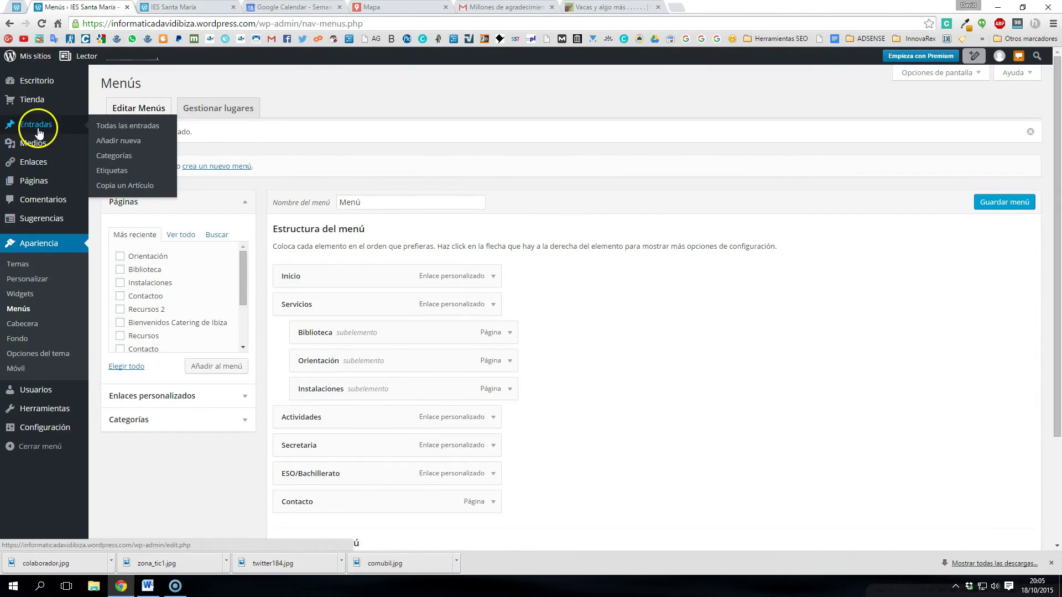
pyautogui.click(118, 155)
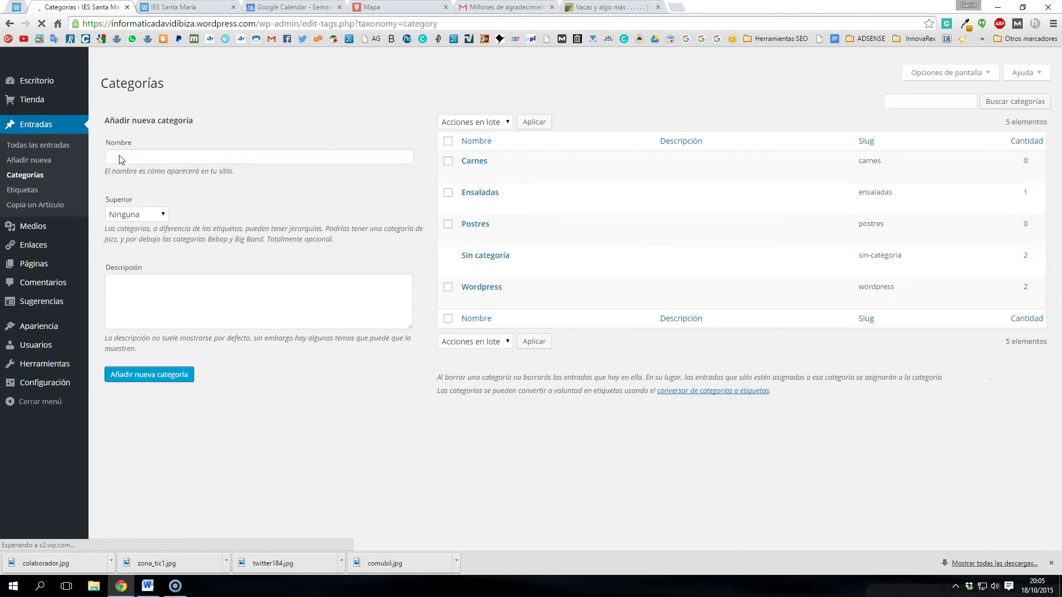
pyautogui.click(134, 161)
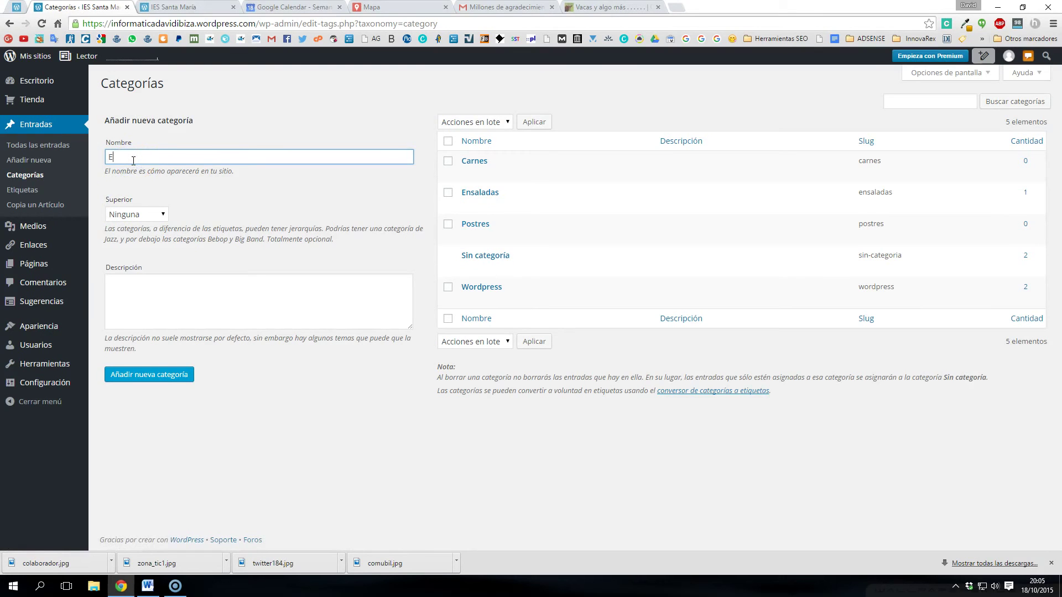
pyautogui.write('Extraescolares')
pyautogui.click(148, 375)
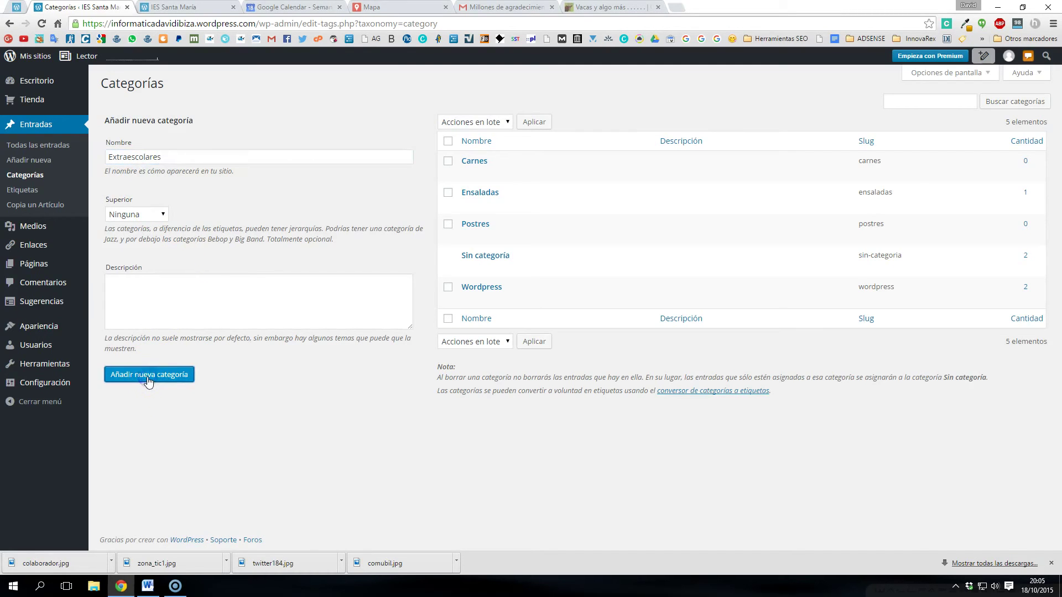
# - Add two more parentless post categories named Campeonatos and Concursos
pyautogui.click(150, 158)
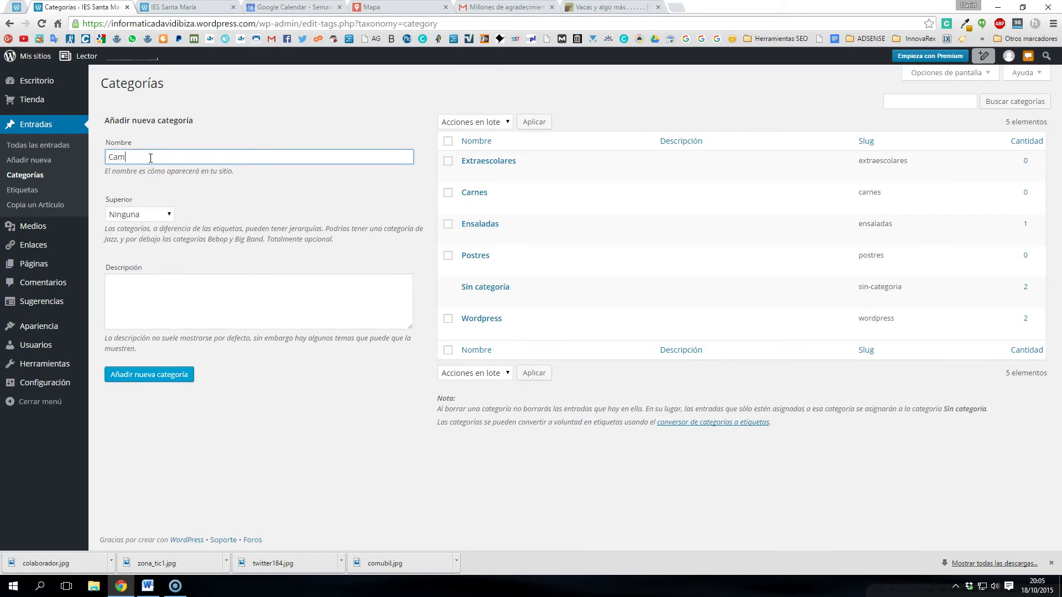
pyautogui.click(139, 379)
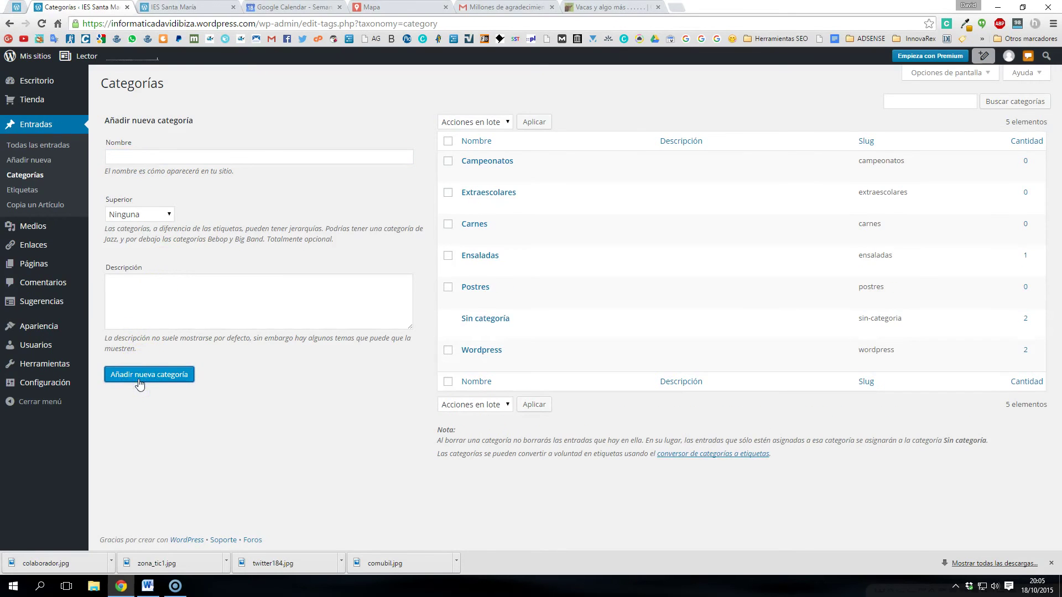
pyautogui.click(145, 157)
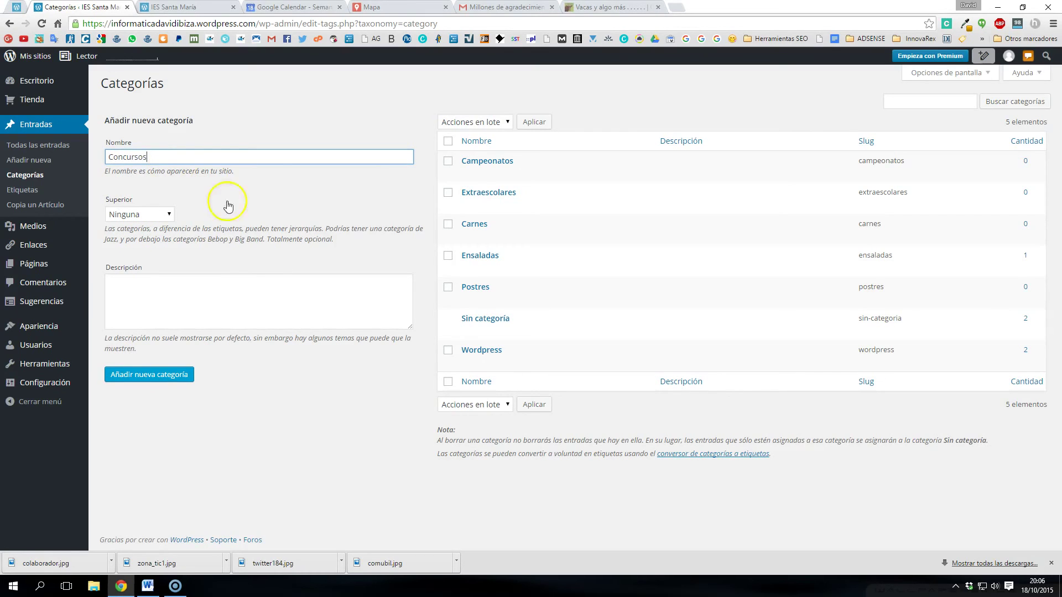
pyautogui.click(150, 378)
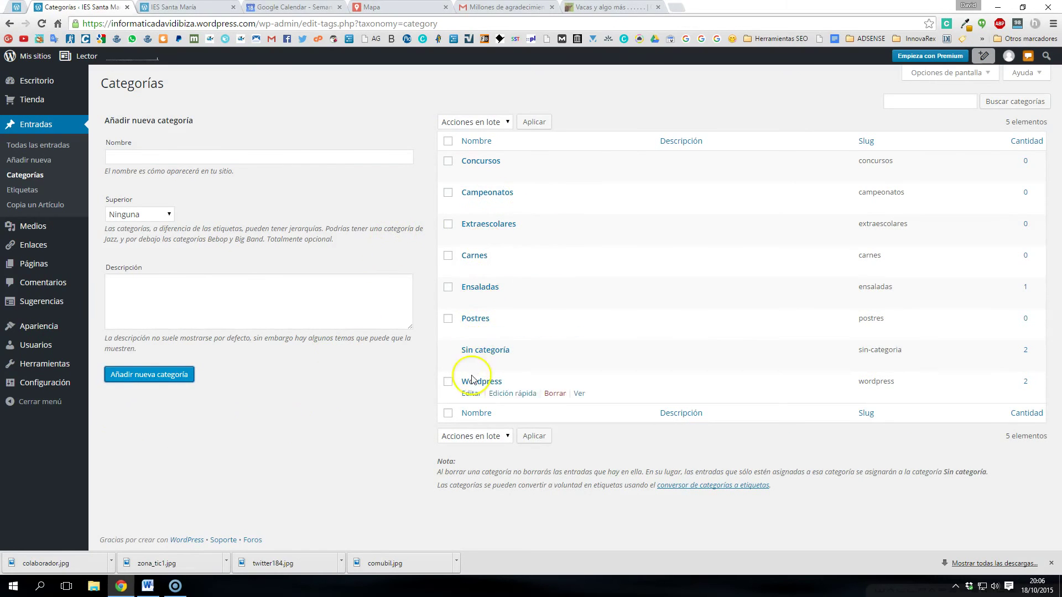
# - Open the site's menu editor and add the post categories Campeonatos, Concursos and Extraescolares to the menu
pyautogui.moveTo(40, 334)
pyautogui.click(110, 373)
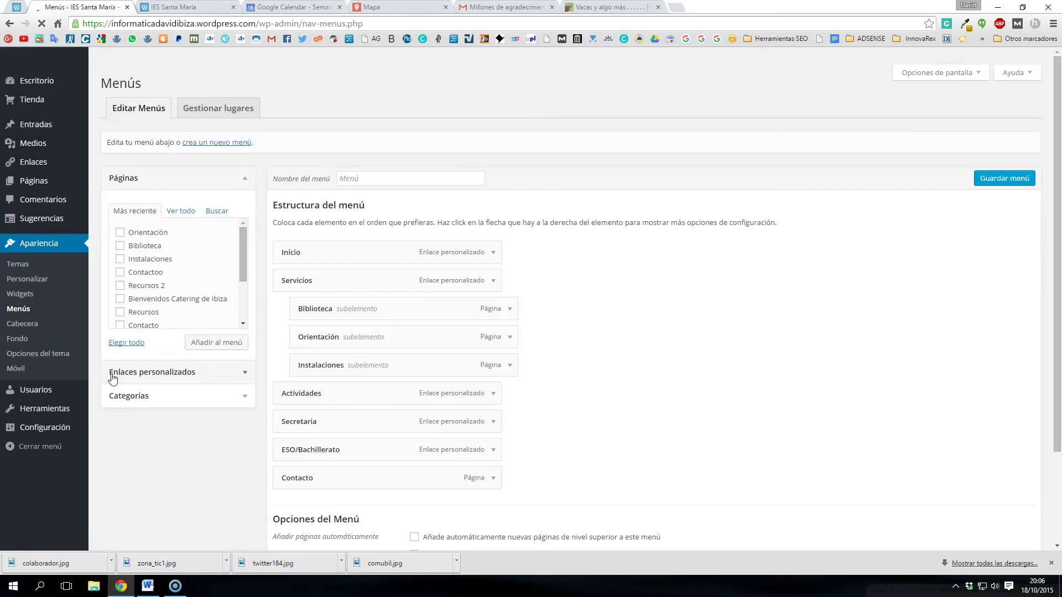
pyautogui.click(244, 180)
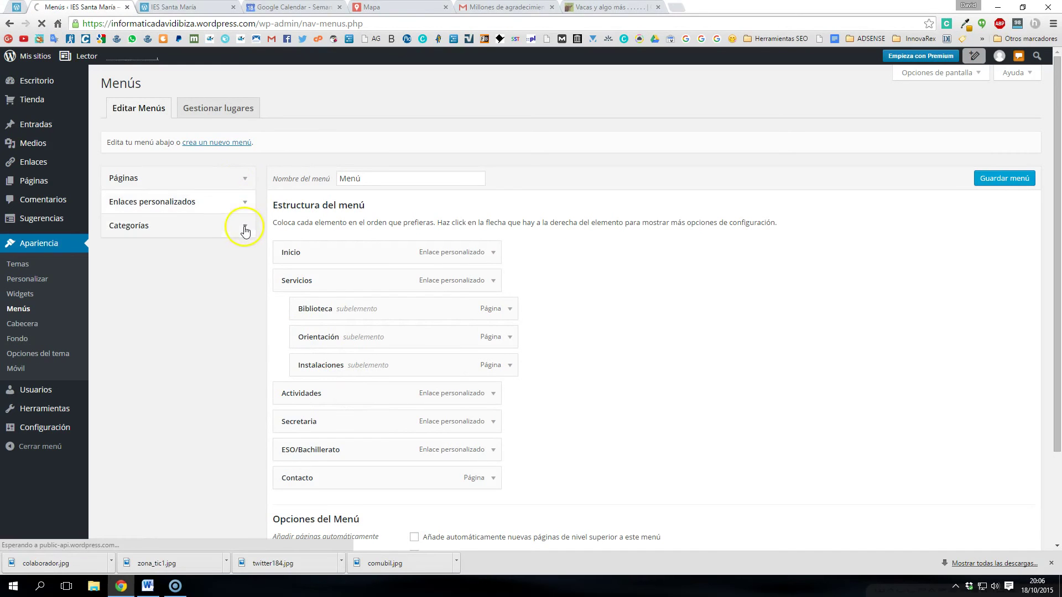
pyautogui.click(245, 228)
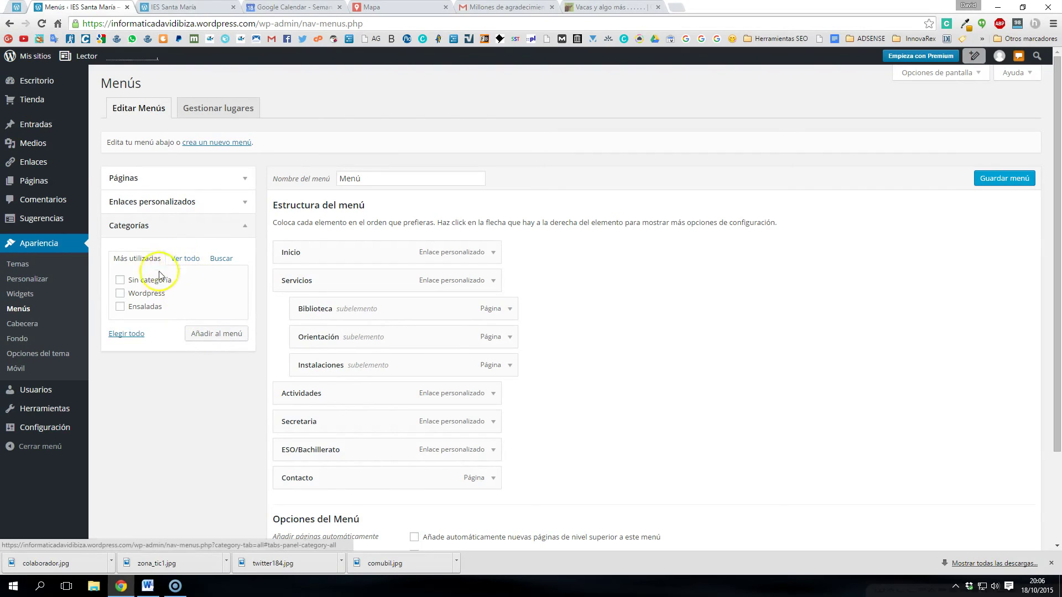
pyautogui.click(187, 260)
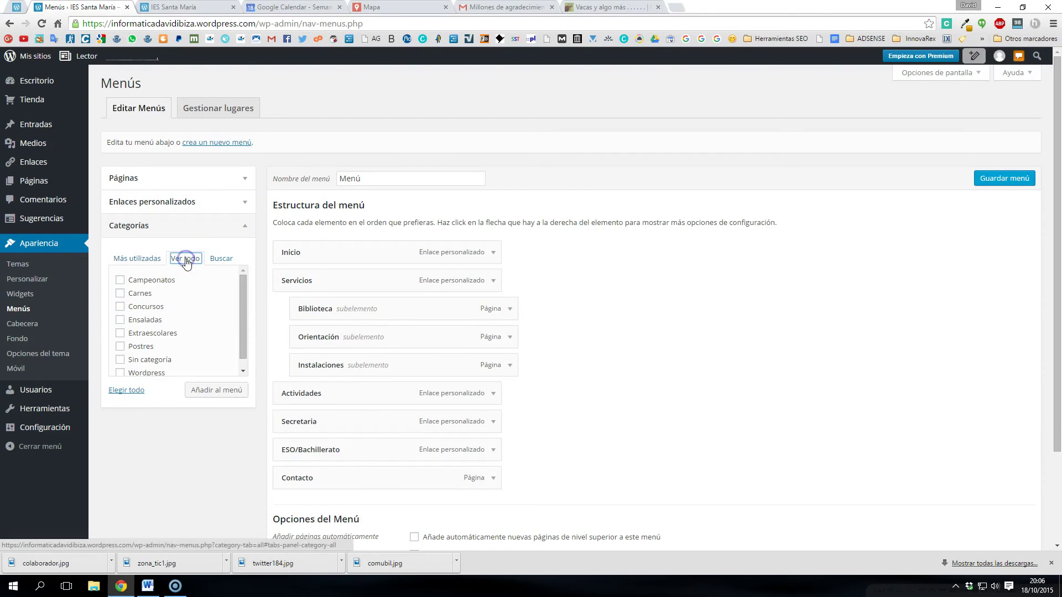
pyautogui.click(120, 281)
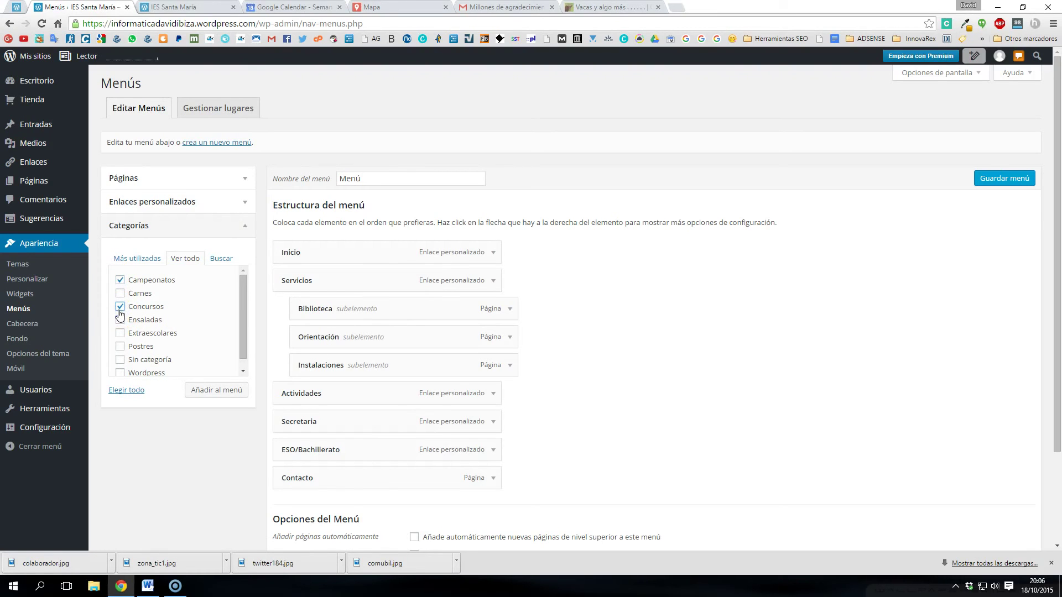
pyautogui.click(119, 334)
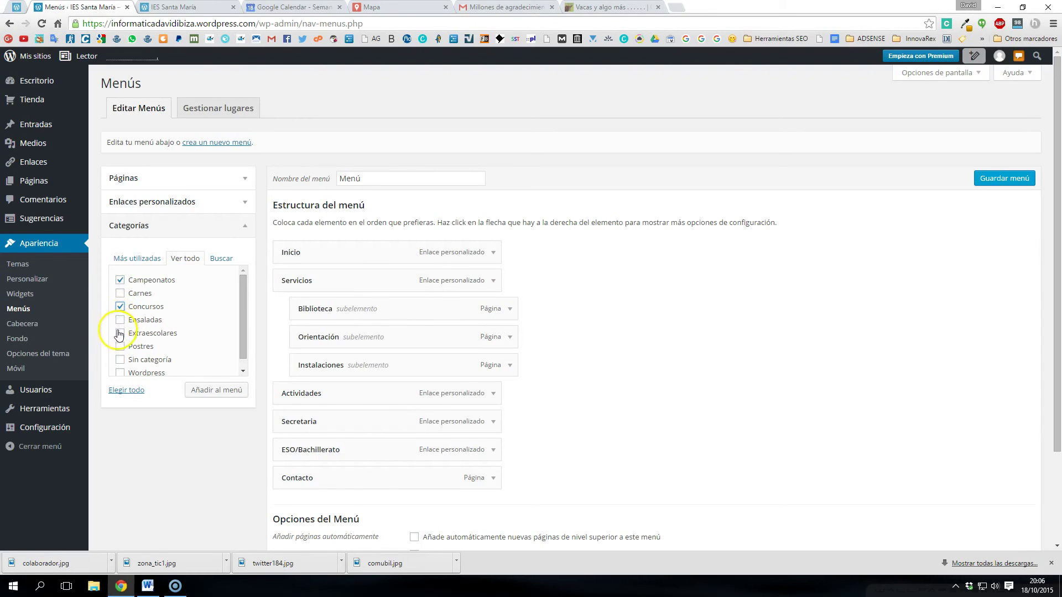
pyautogui.click(204, 393)
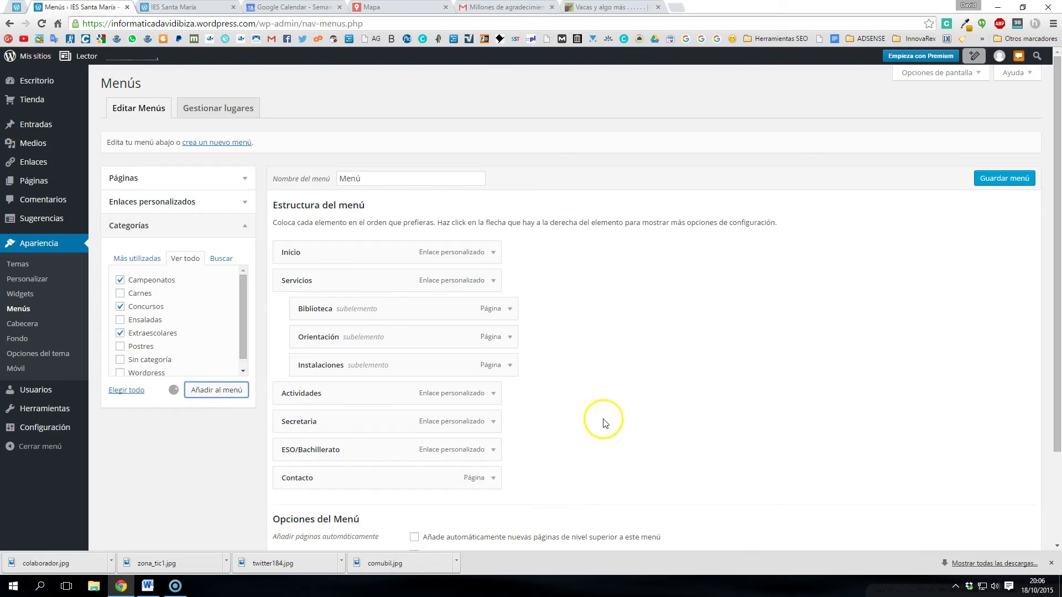
# - Nest Extraescolares, Campeonatos and Concursos, in that order, as subitems of Actividades and save the menu
pyautogui.scroll(-1, 598, 421)
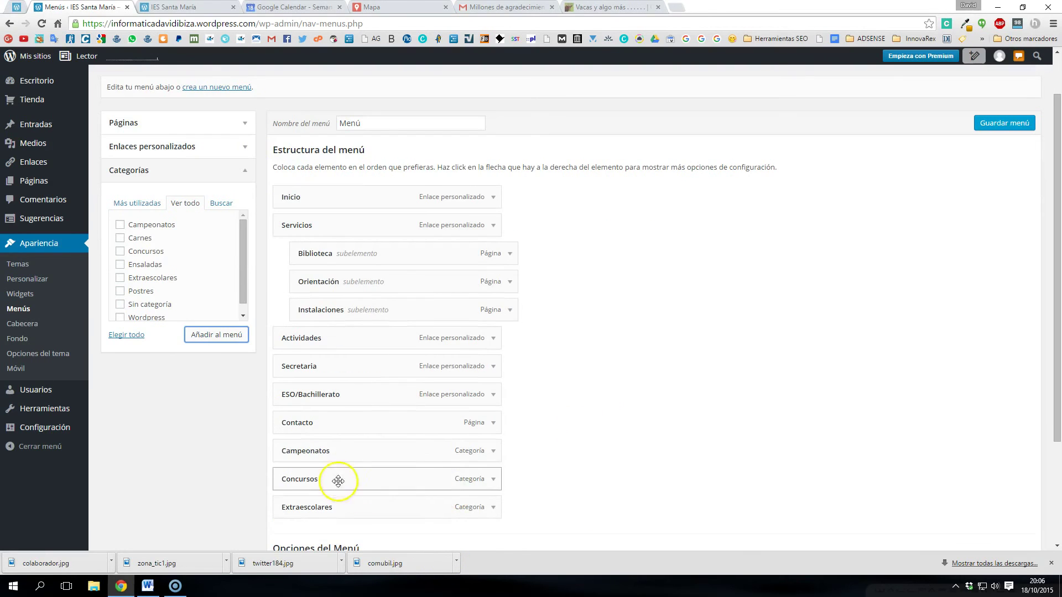
pyautogui.moveTo(322, 509); pyautogui.dragTo(314, 363)
pyautogui.moveTo(346, 478); pyautogui.dragTo(365, 401)
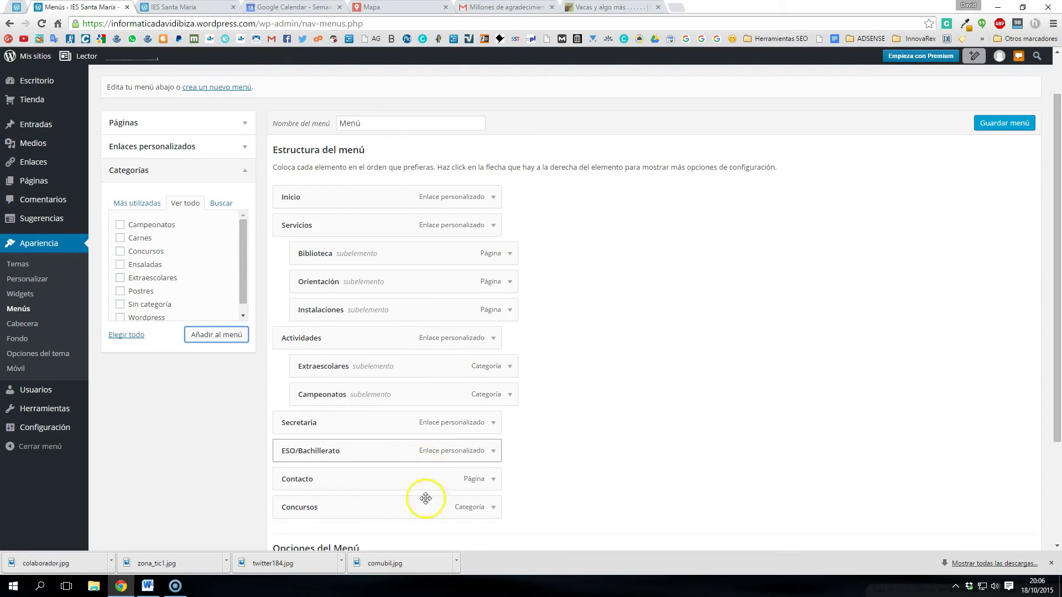
pyautogui.moveTo(308, 507); pyautogui.dragTo(332, 423)
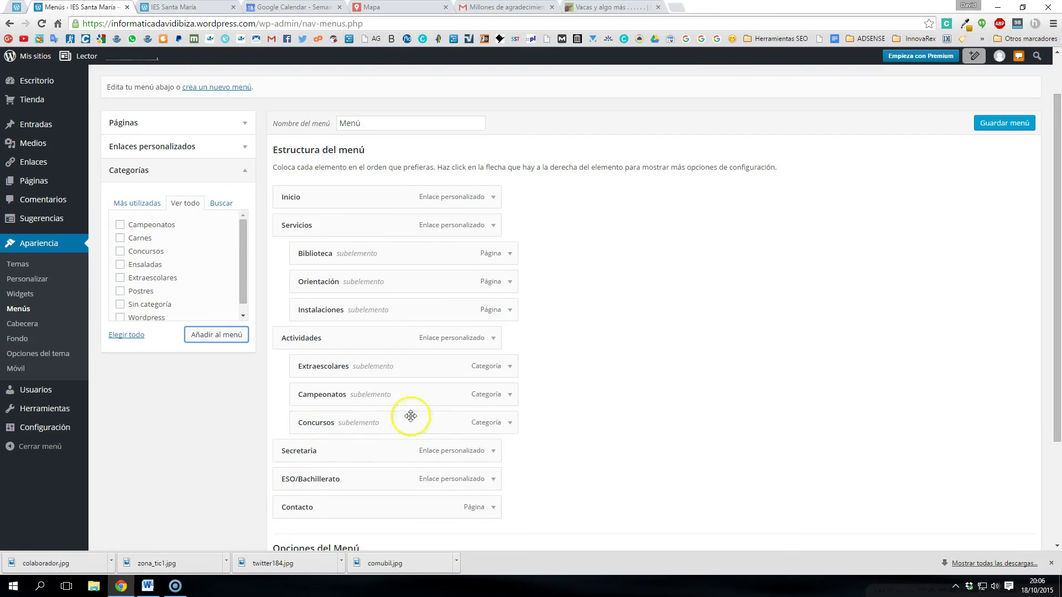
pyautogui.scroll(-1, 586, 436)
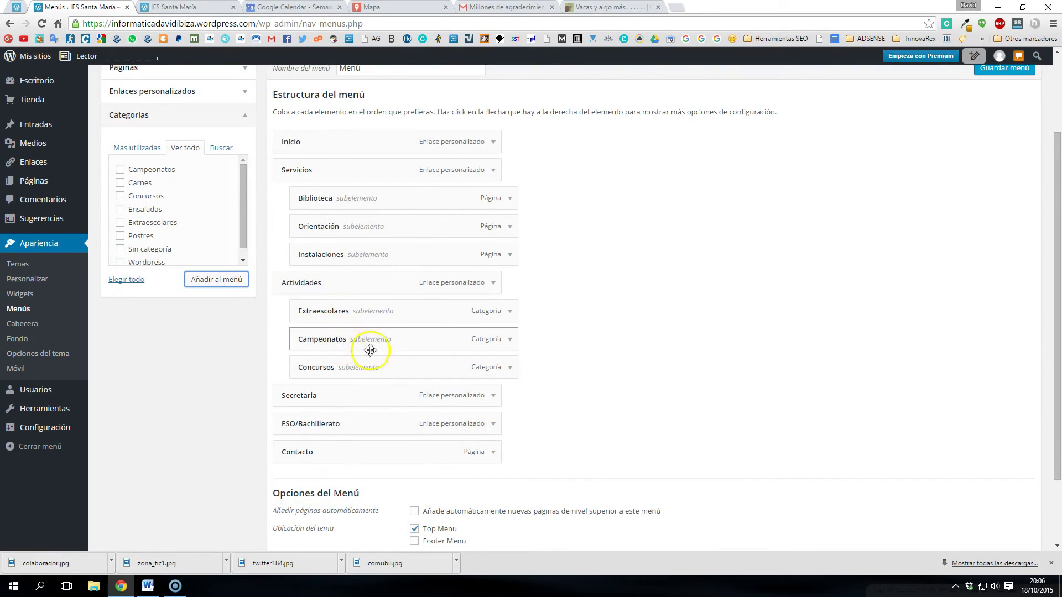
pyautogui.scroll(2, 840, 343)
pyautogui.click(1000, 178)
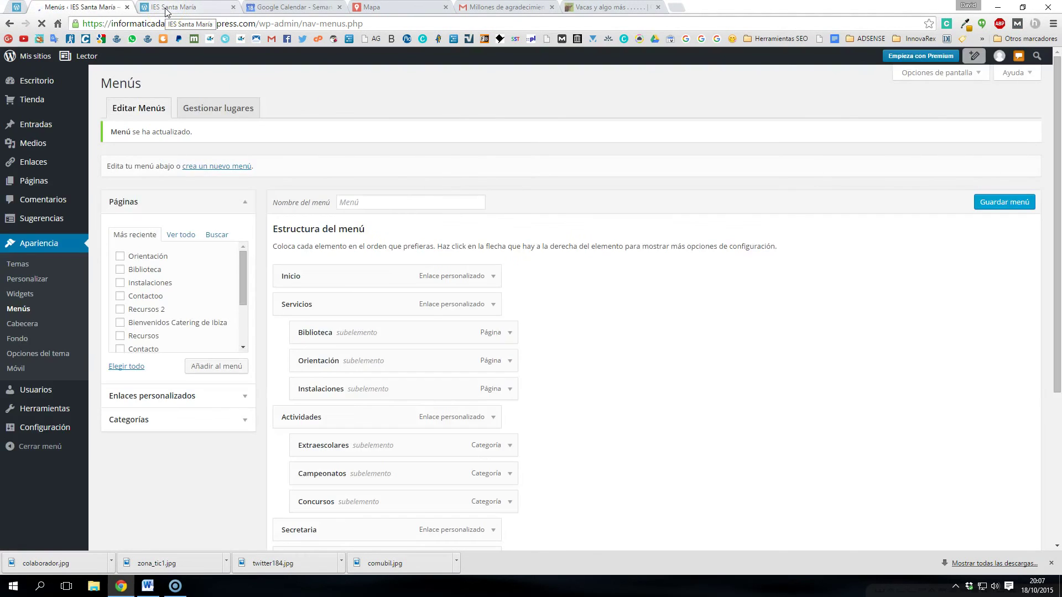
# - Reload the live site's home page and check the submenu under Actividades
pyautogui.click(166, 7)
pyautogui.click(42, 23)
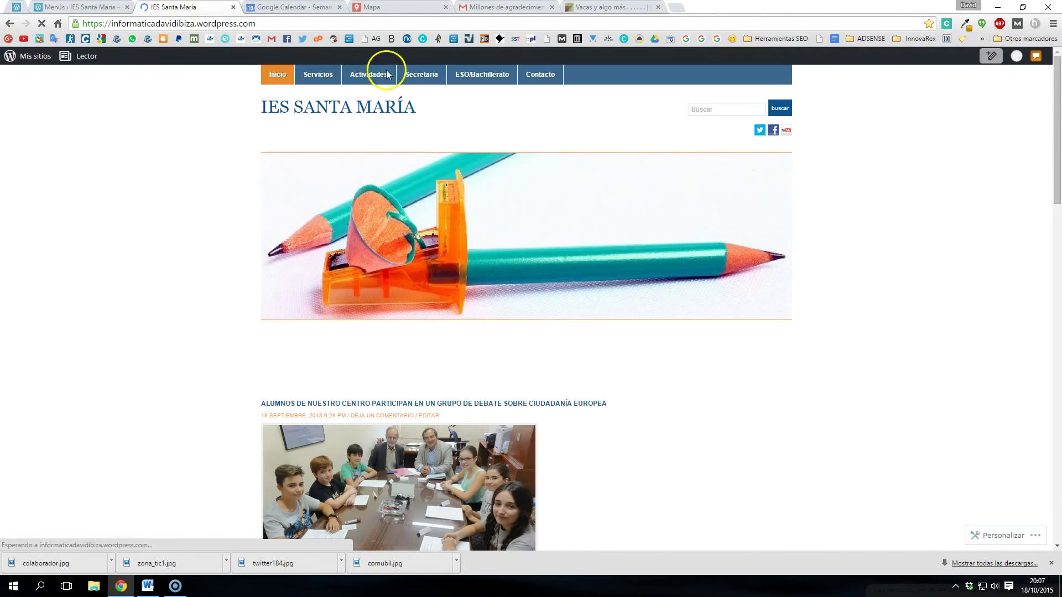
pyautogui.moveTo(372, 81)
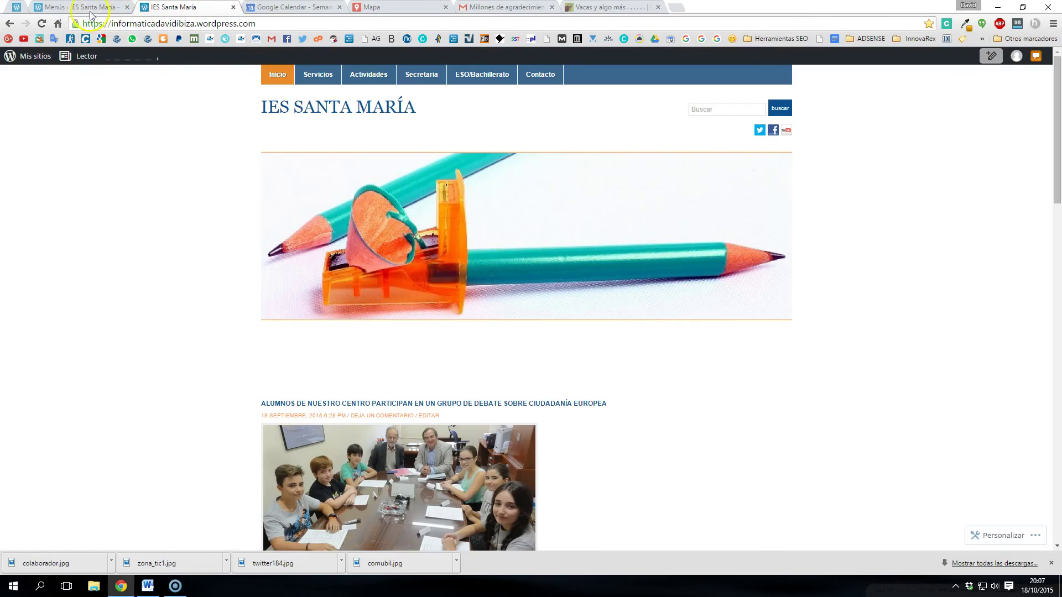
# - Start a new post in the site's administration and title it "Lunes, martes y jueves informática para niños"
pyautogui.click(86, 10)
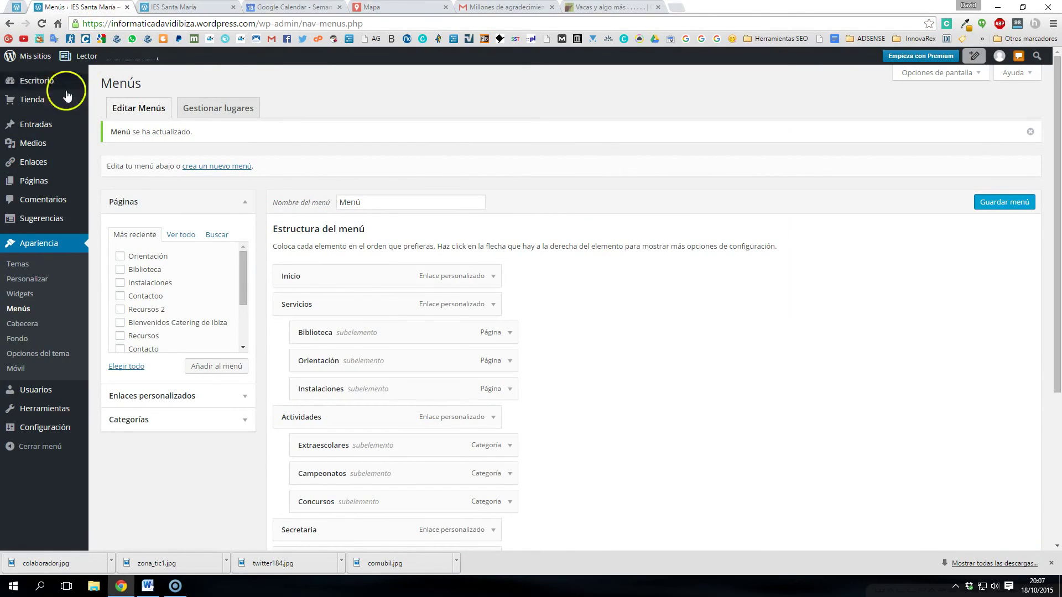
pyautogui.moveTo(46, 131)
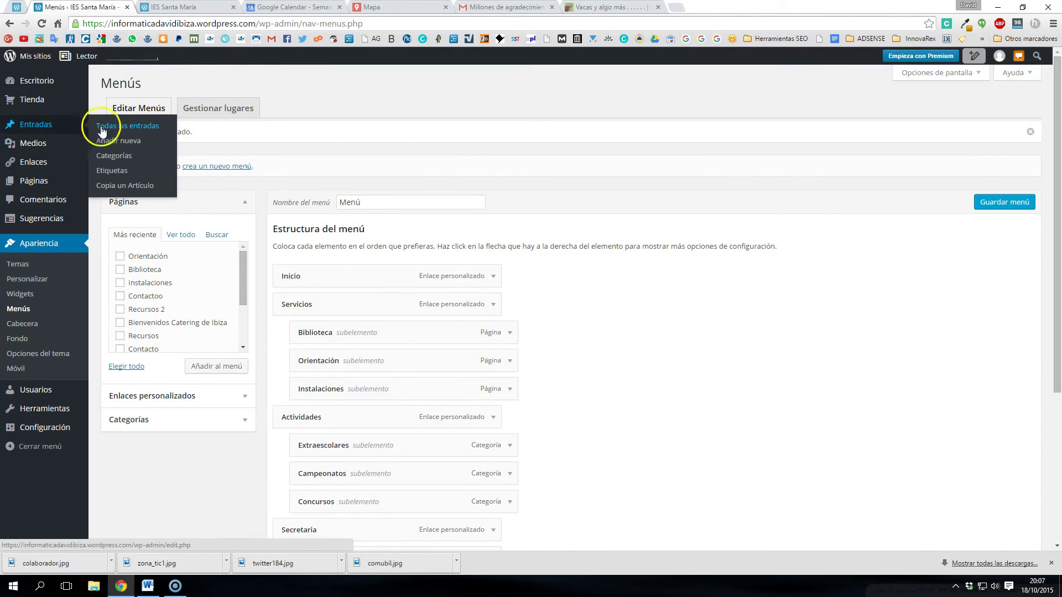
pyautogui.click(115, 144)
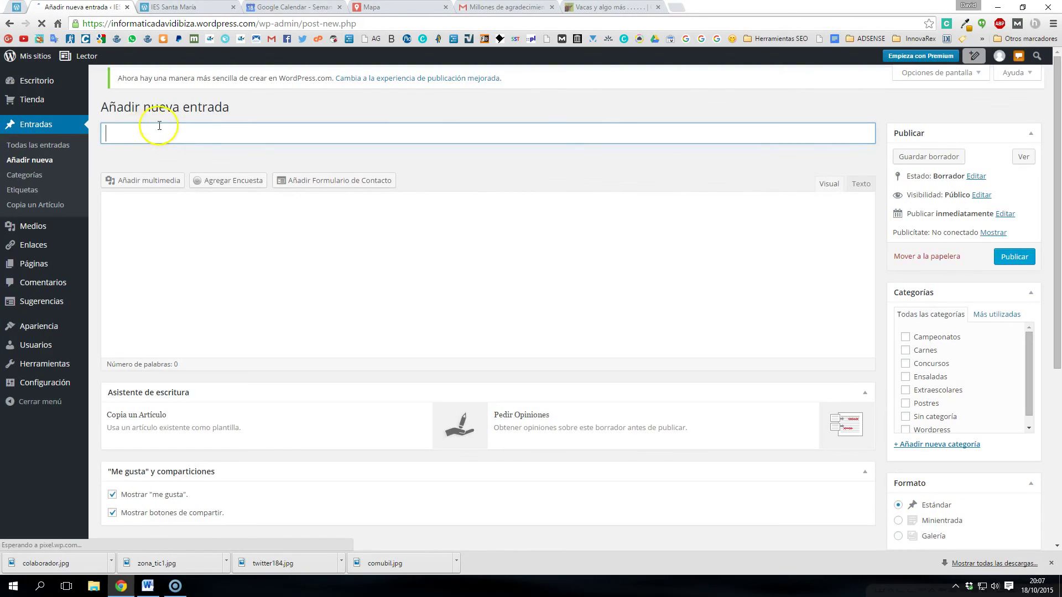
pyautogui.click(147, 144)
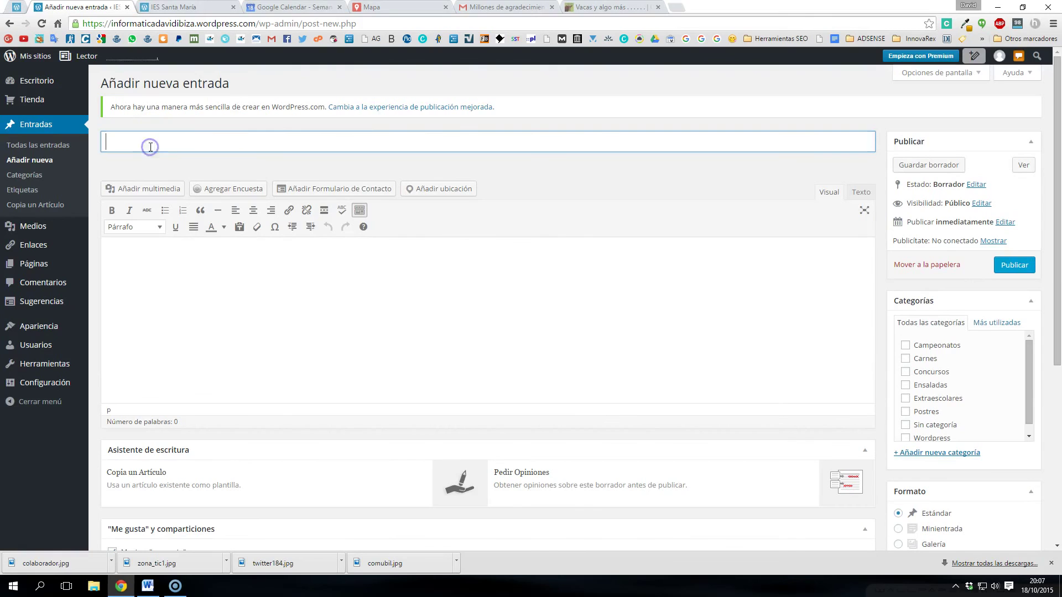
pyautogui.write('T')
pyautogui.press('BackSpace')
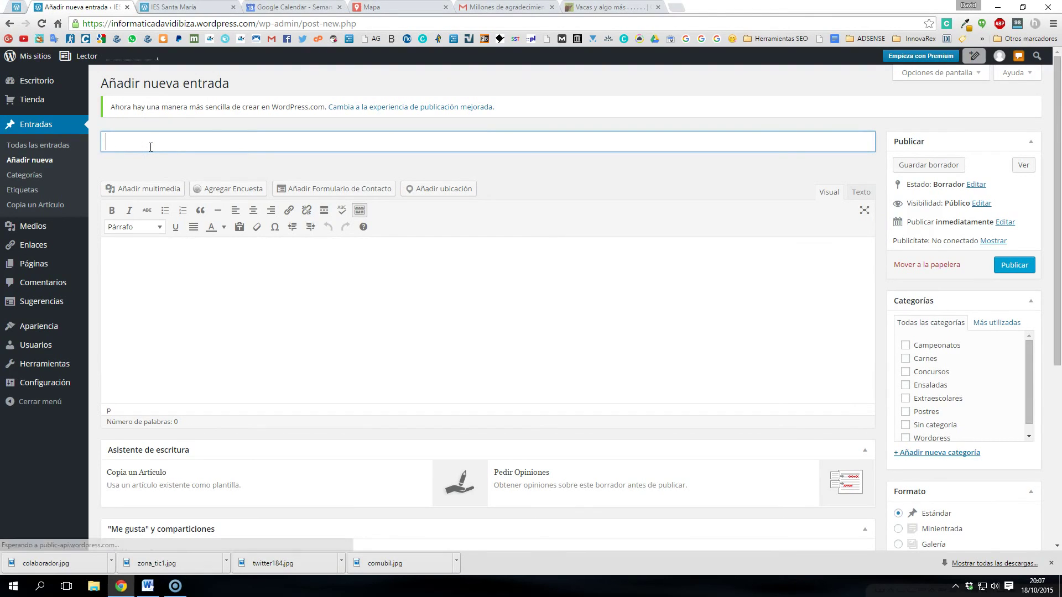
pyautogui.write('Lu')
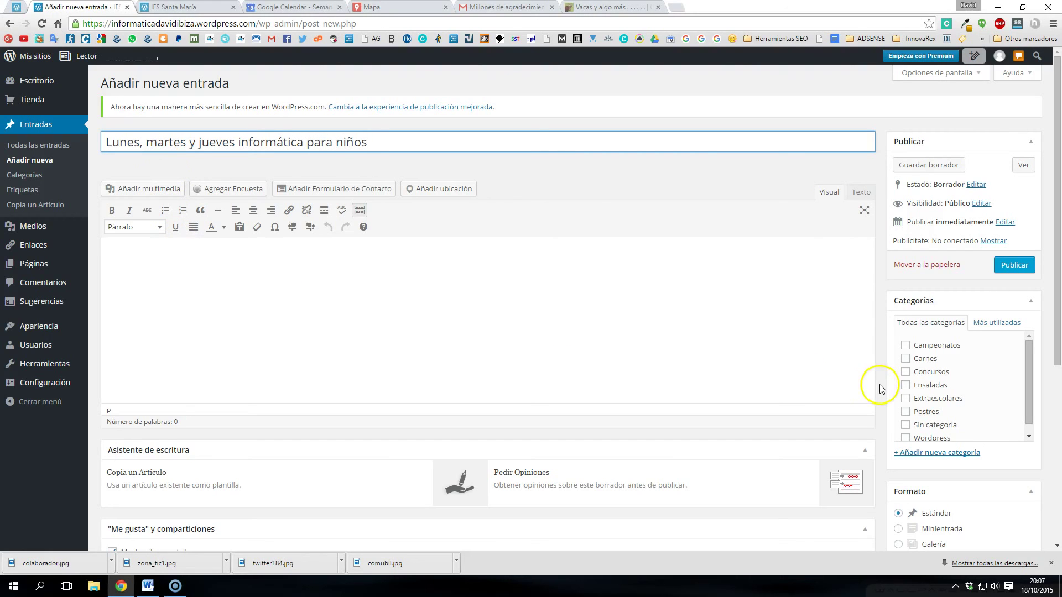
# - Assign the post to Extraescolares, fill its body with the placeholder lines "dfdcxvfxcvcx", "dfasdfdsf" and "dsgfdsggd", and publish it
pyautogui.click(905, 399)
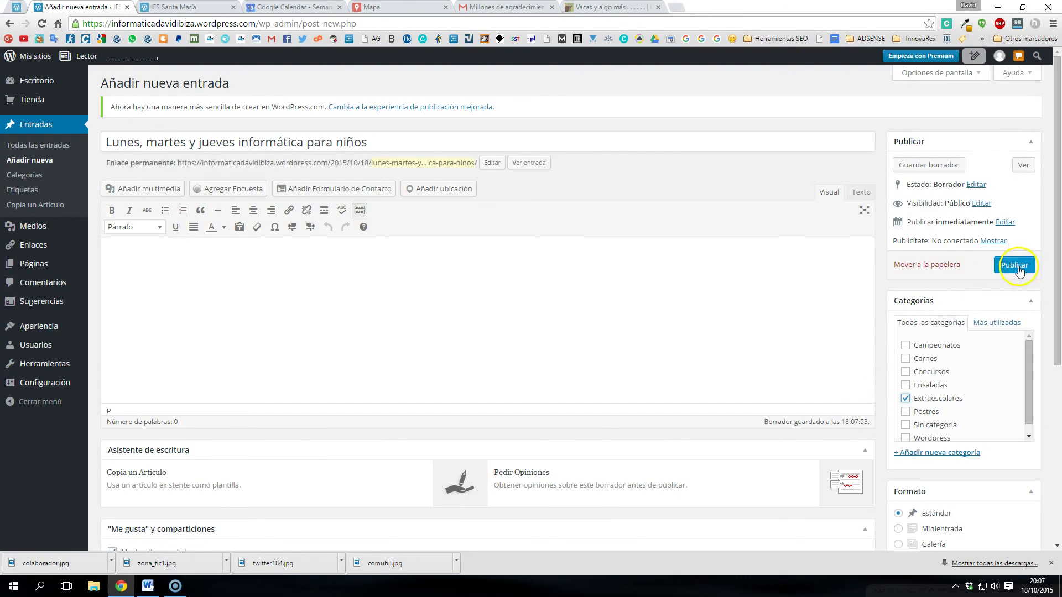
pyautogui.click(203, 273)
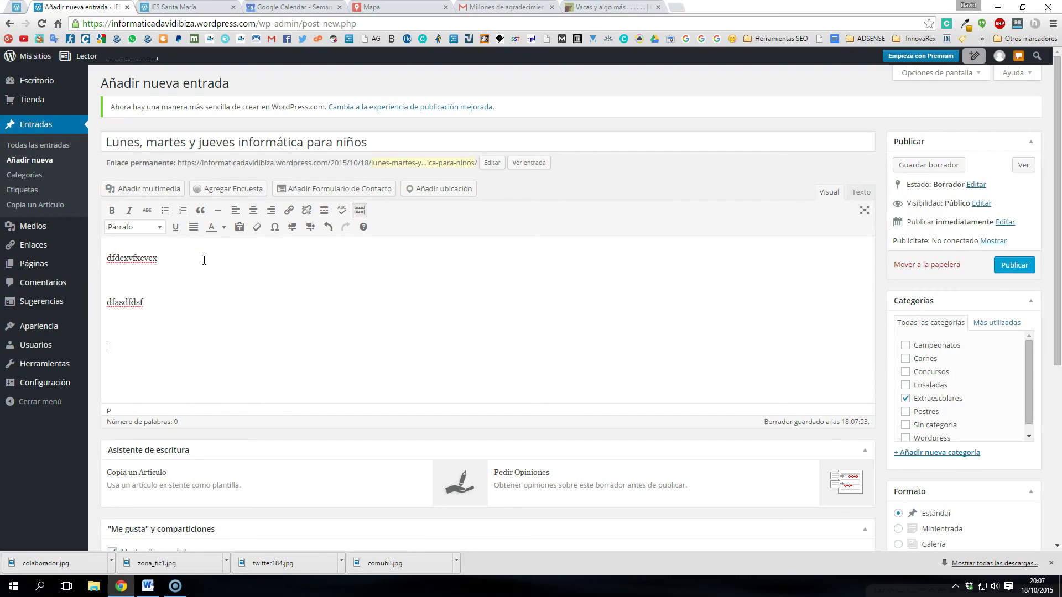
pyautogui.click(1014, 265)
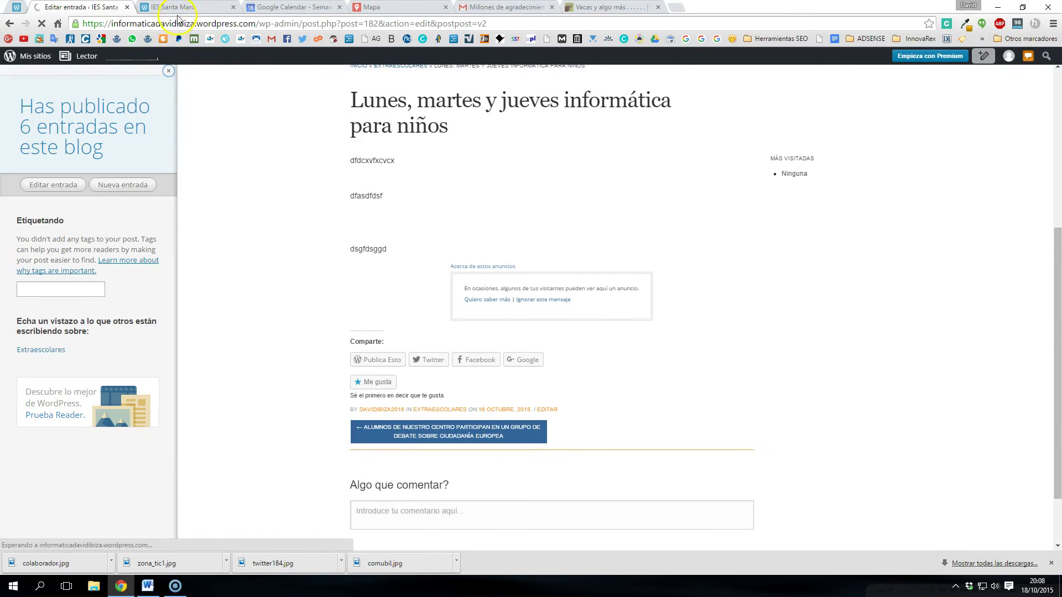
# - Return to the live site's home page and reload it to check the newly published post
pyautogui.click(179, 8)
pyautogui.click(42, 24)
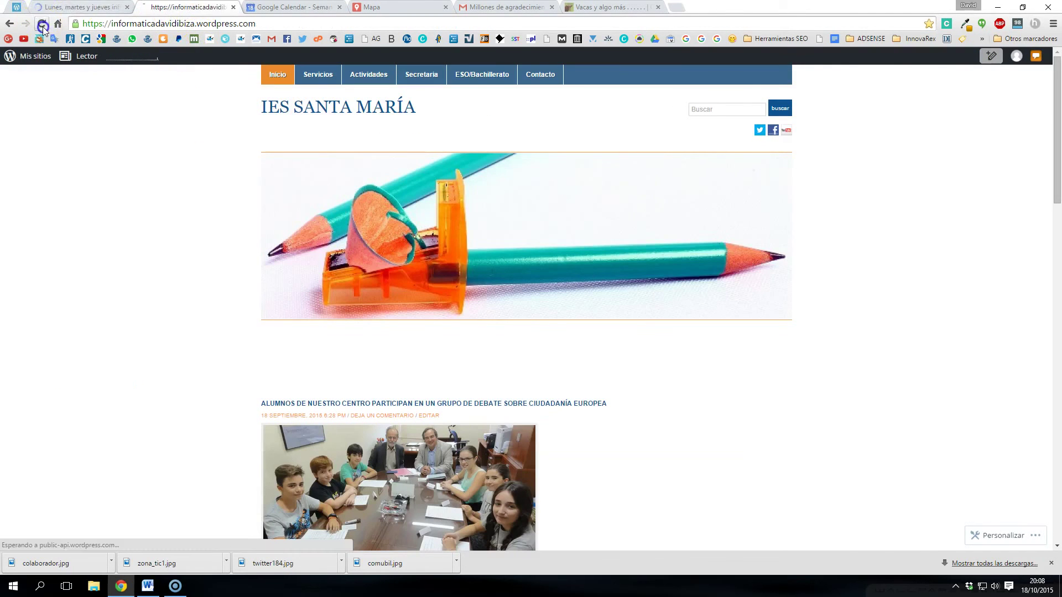